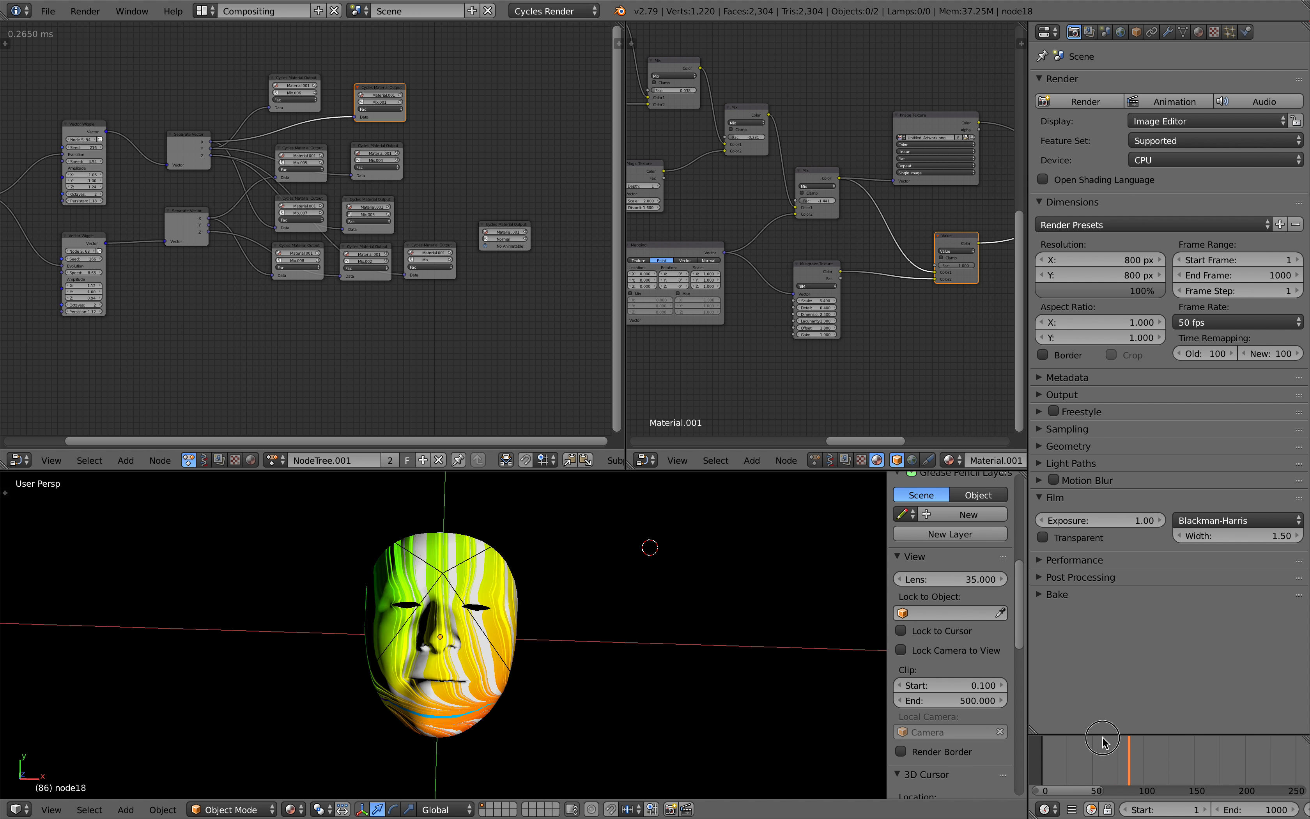
- Preview the mask's animated colours at different frames and look at the 100 fragments reference video page on Vimeo
{"action": "left_click_drag", "start_coordinate": [1167, 793], "coordinate": [1138, 790]}
{"action": "middle_click_drag", "start_coordinate": [603, 628], "coordinate": [605, 629]}
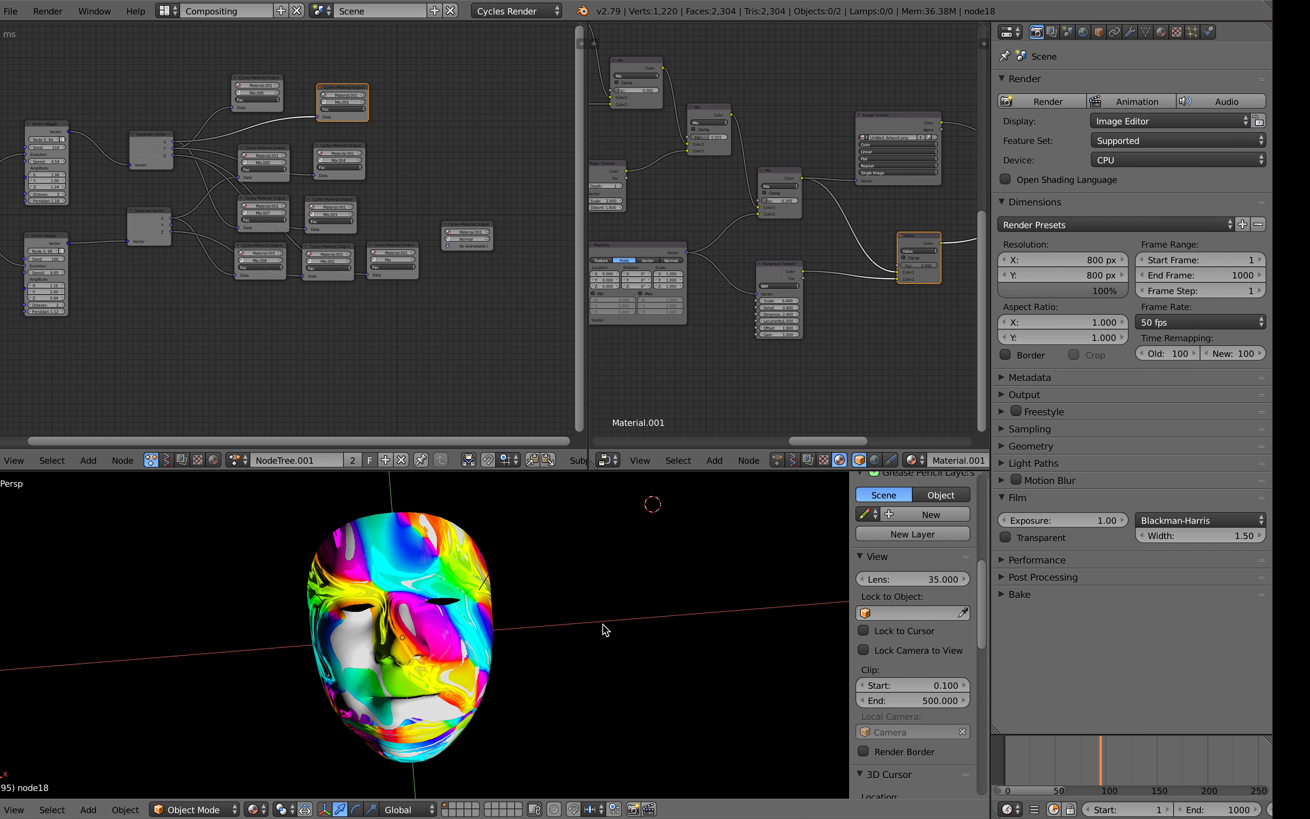
{"action": "key", "text": "ctrl+Right"}
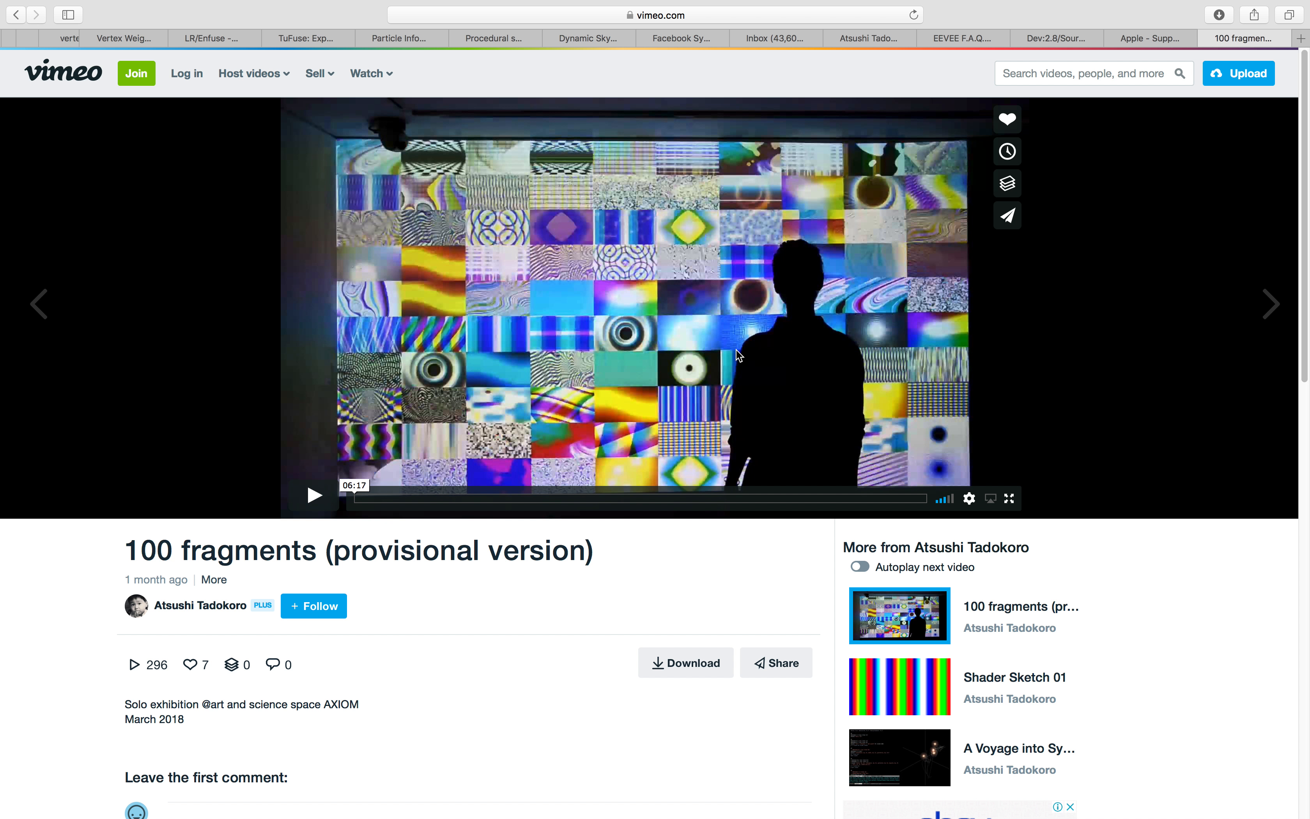
{"action": "key", "text": "ctrl+Left"}
{"action": "middle_click_drag", "start_coordinate": [576, 614], "coordinate": [580, 602]}
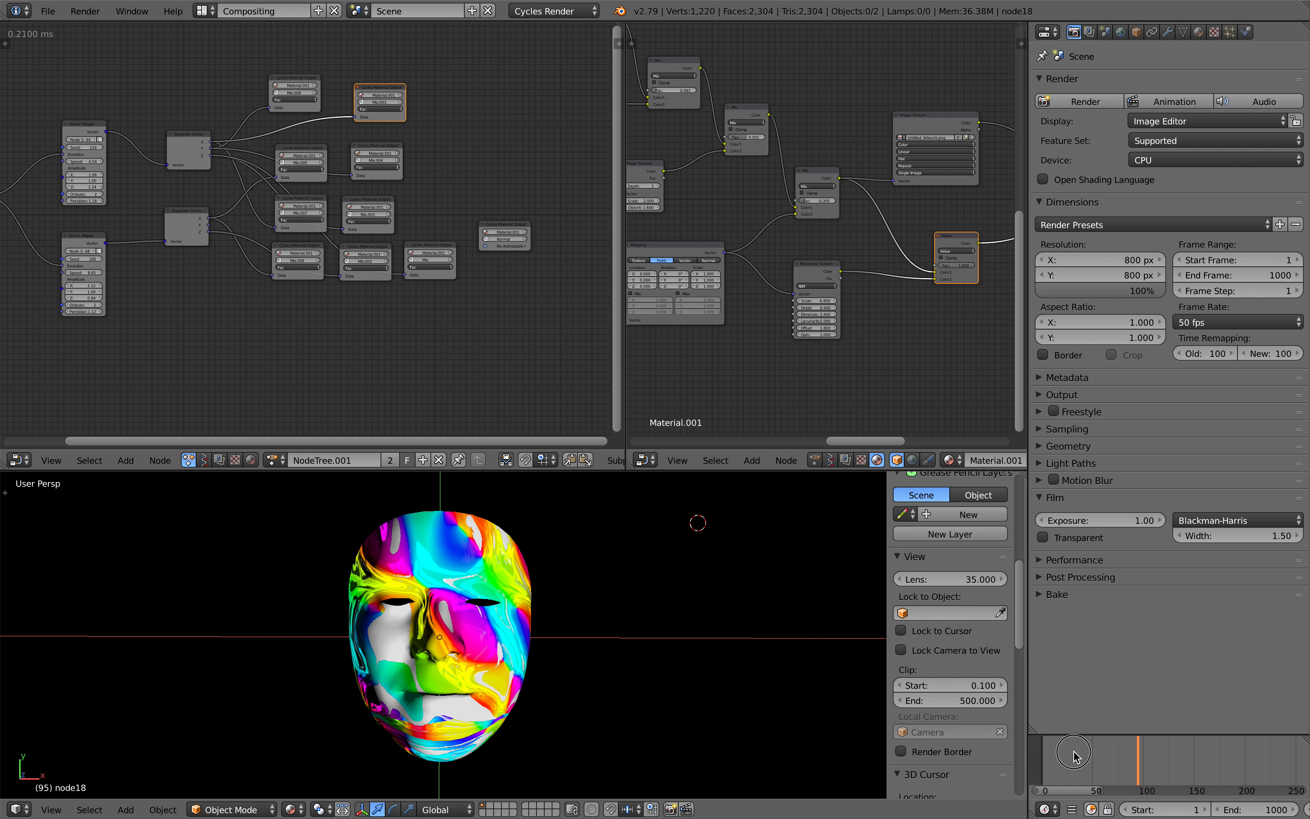
{"action": "mouse_move", "coordinate": [1075, 752]}
{"action": "left_mouse_down"}
{"action": "mouse_move", "coordinate": [1056, 754]}
{"action": "mouse_move", "coordinate": [1079, 749]}
{"action": "left_mouse_up"}
- Switch to the Finder desktop, preview glitch_face_video.mov, close the preview and return to Blender
{"action": "key", "text": "ctrl+Left"}
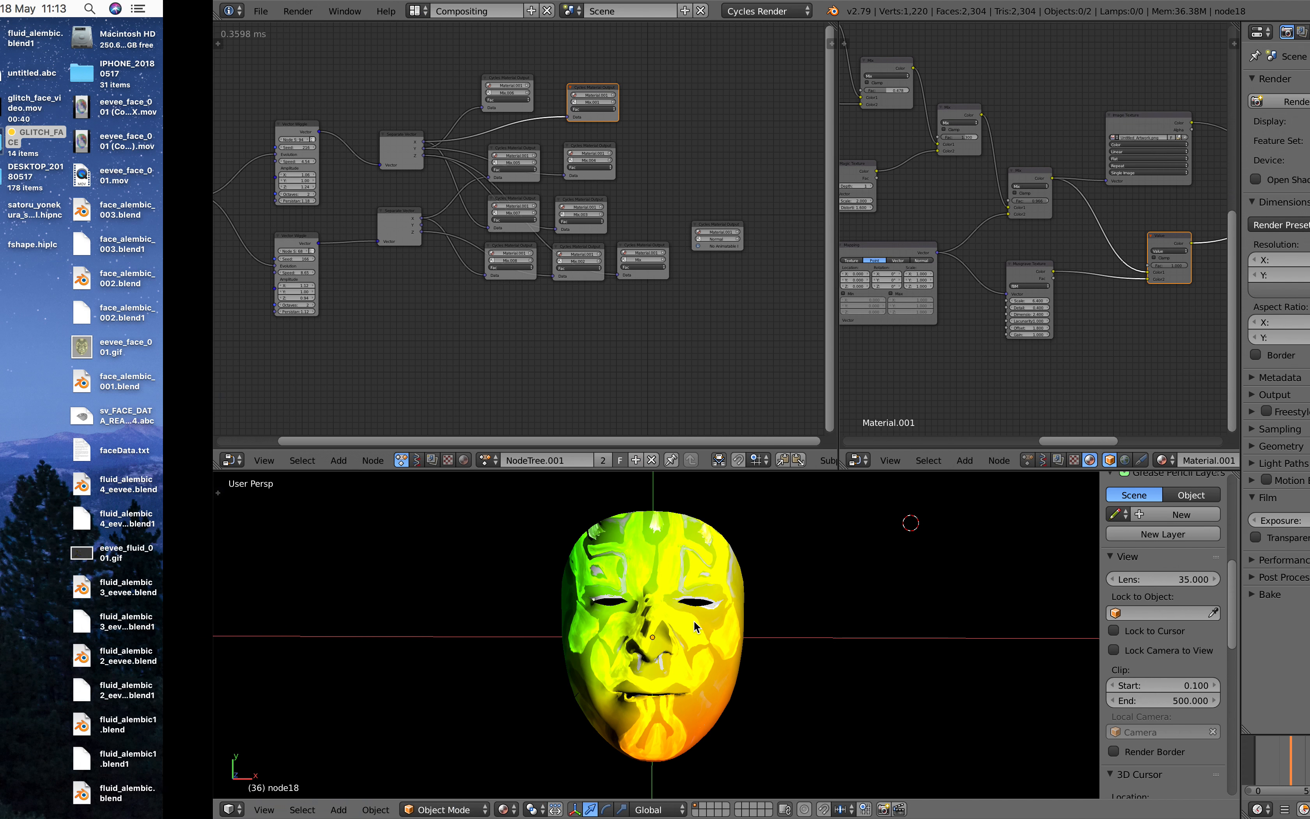
{"action": "key", "text": "space"}
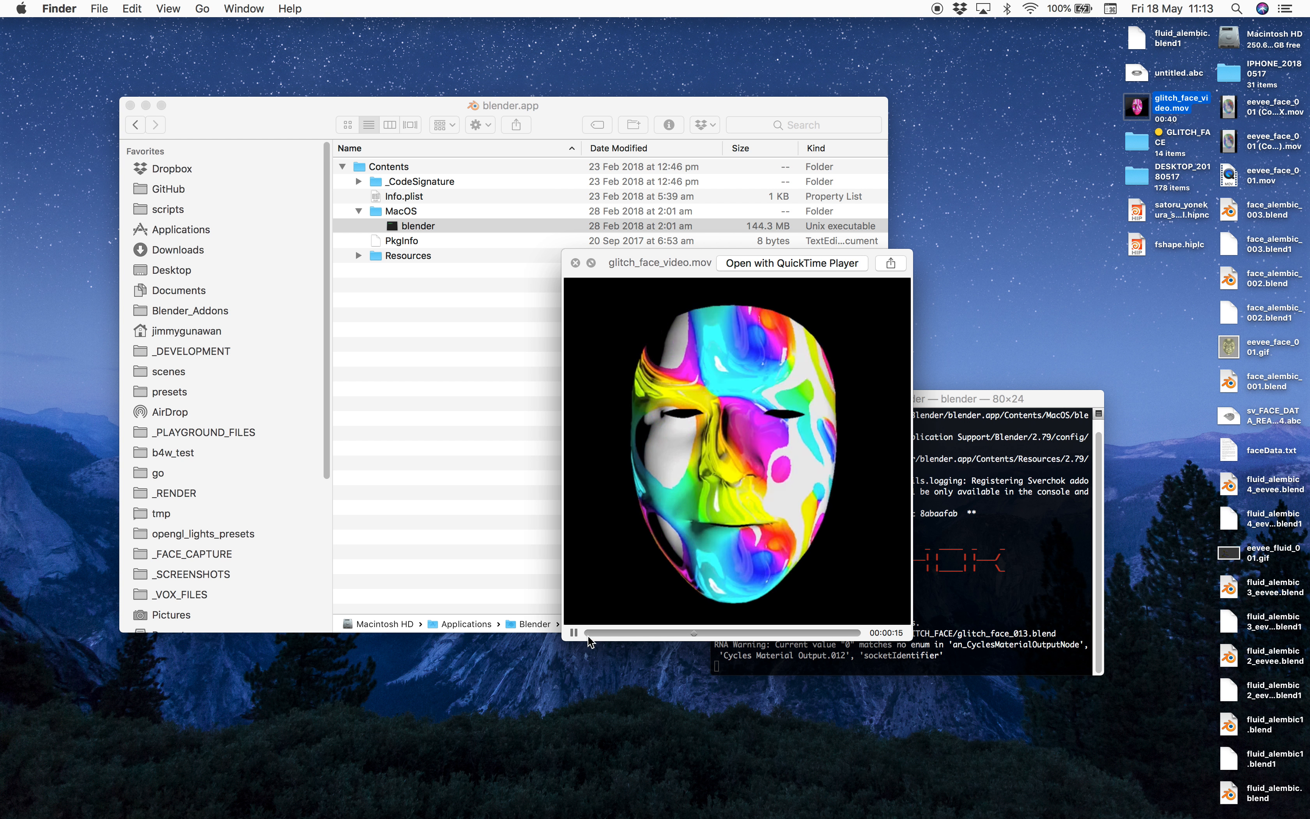
{"action": "left_click_drag", "start_coordinate": [592, 634], "coordinate": [623, 629]}
{"action": "left_click", "coordinate": [575, 263]}
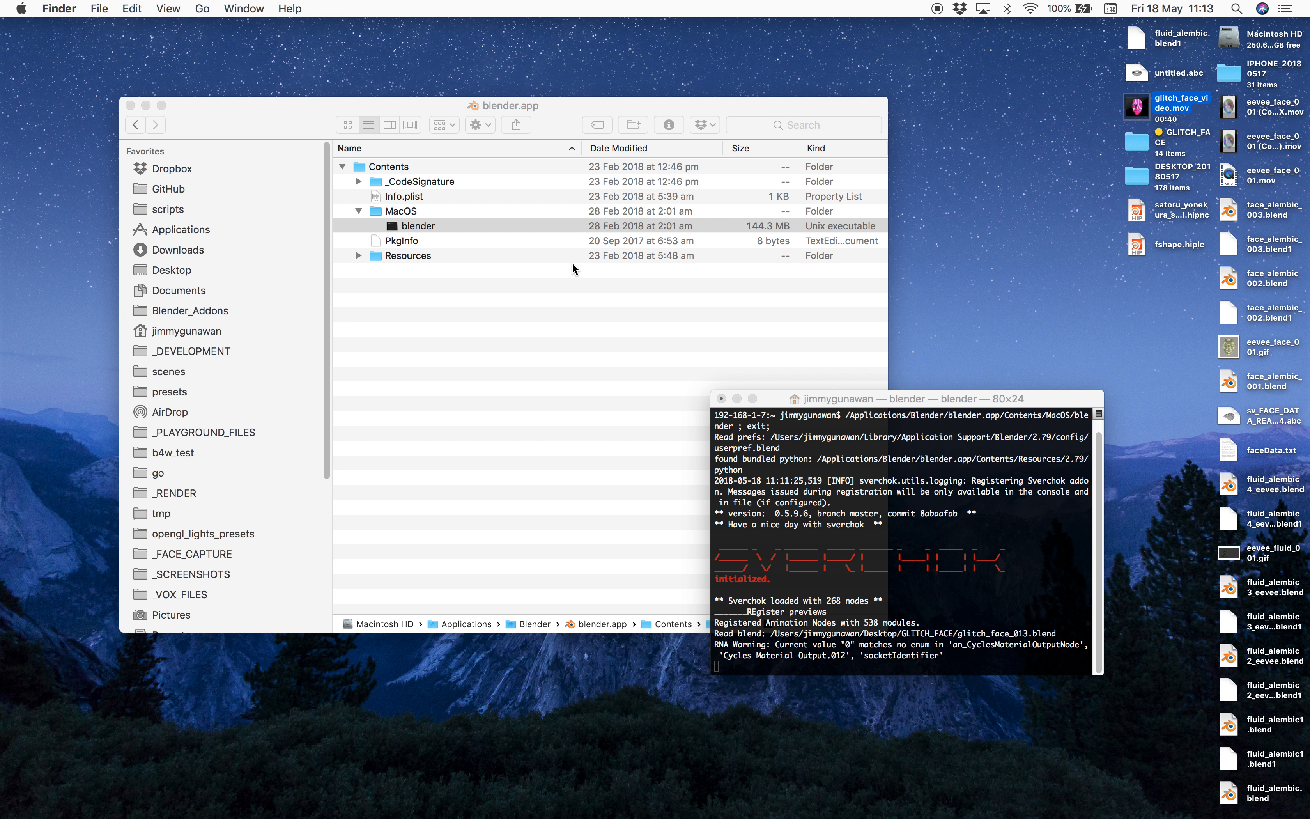
{"action": "key", "text": "ctrl+Right"}
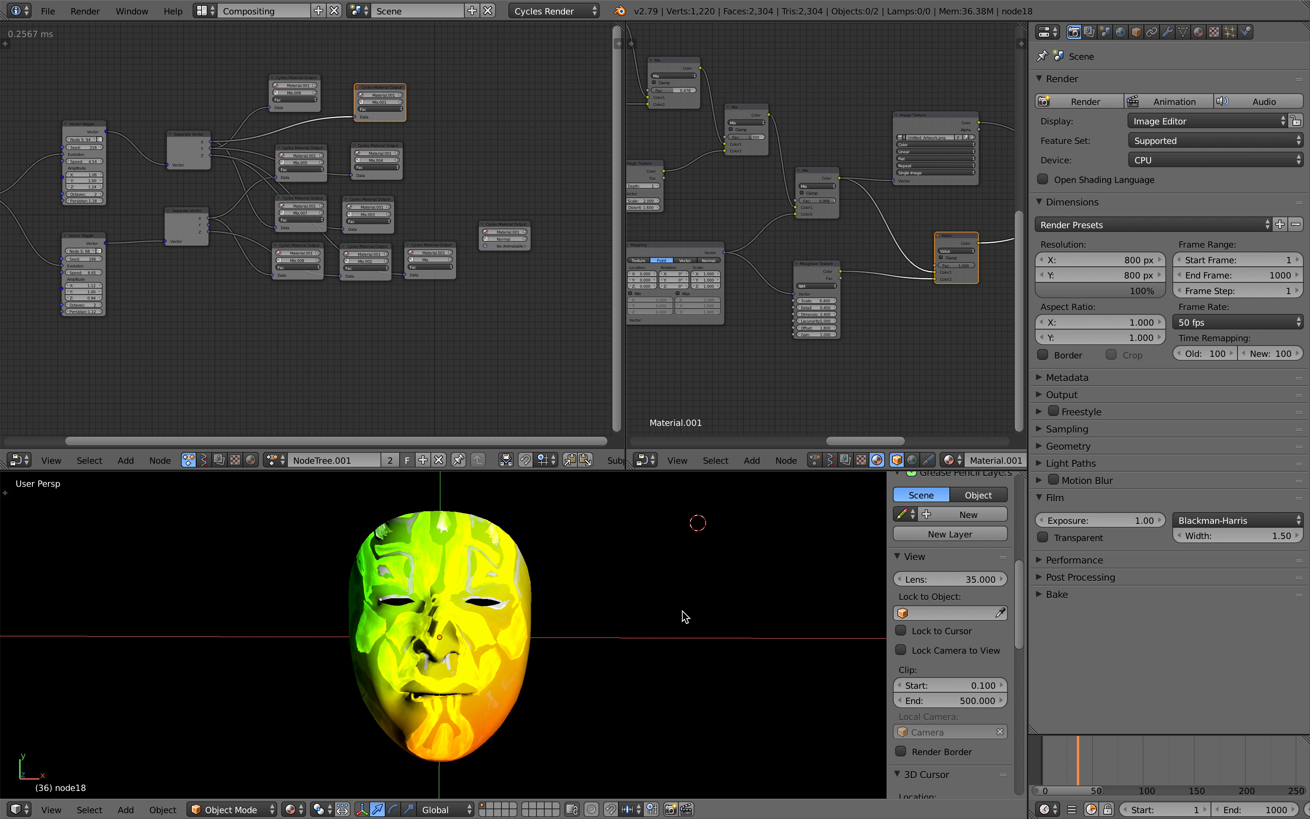
- Widen the Material.001 node editor on both sides to show more of its Mix node chain
{"action": "left_click_drag", "start_coordinate": [1085, 760], "coordinate": [1086, 754]}
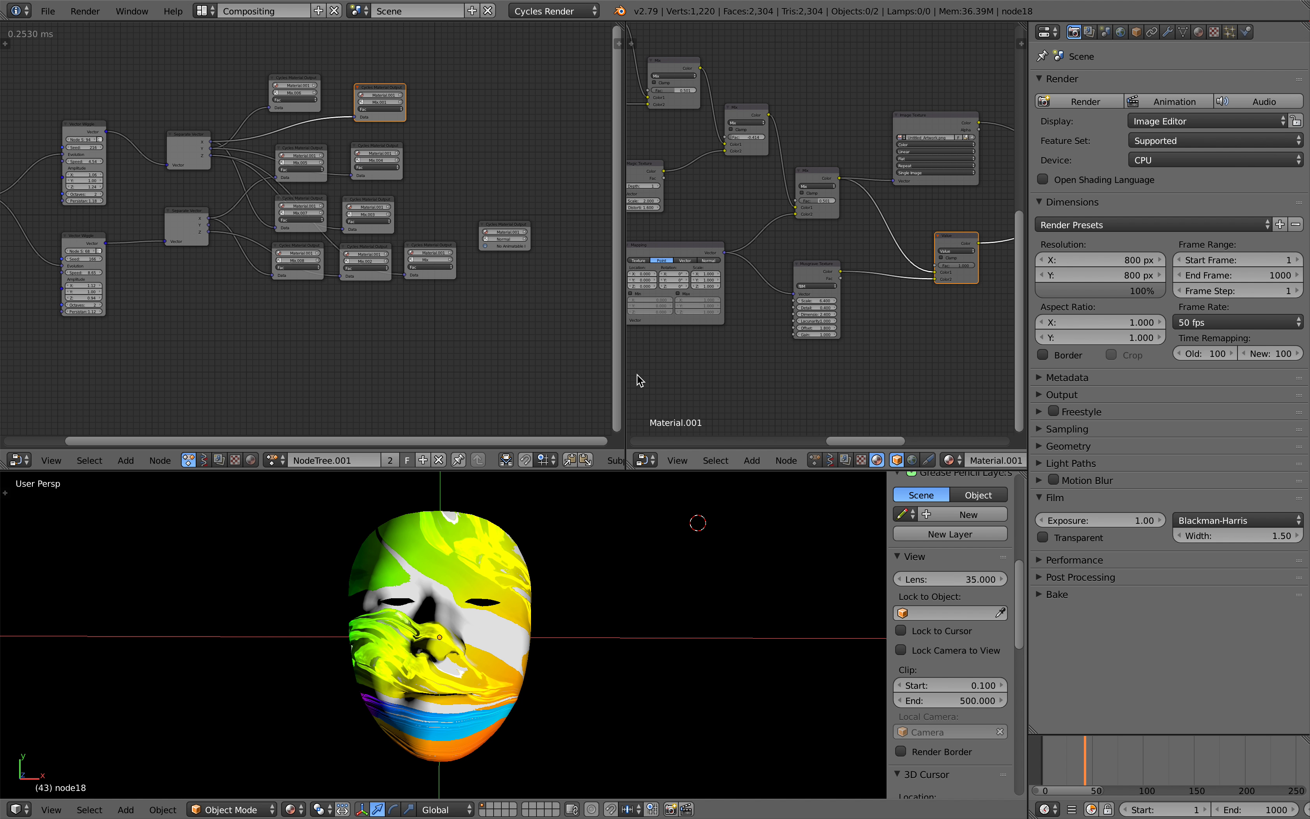
{"action": "left_click_drag", "start_coordinate": [626, 369], "coordinate": [592, 373]}
{"action": "middle_click_drag", "start_coordinate": [649, 323], "coordinate": [819, 340]}
{"action": "scroll", "coordinate": [819, 340], "scroll_direction": "down", "scroll_amount": 8}
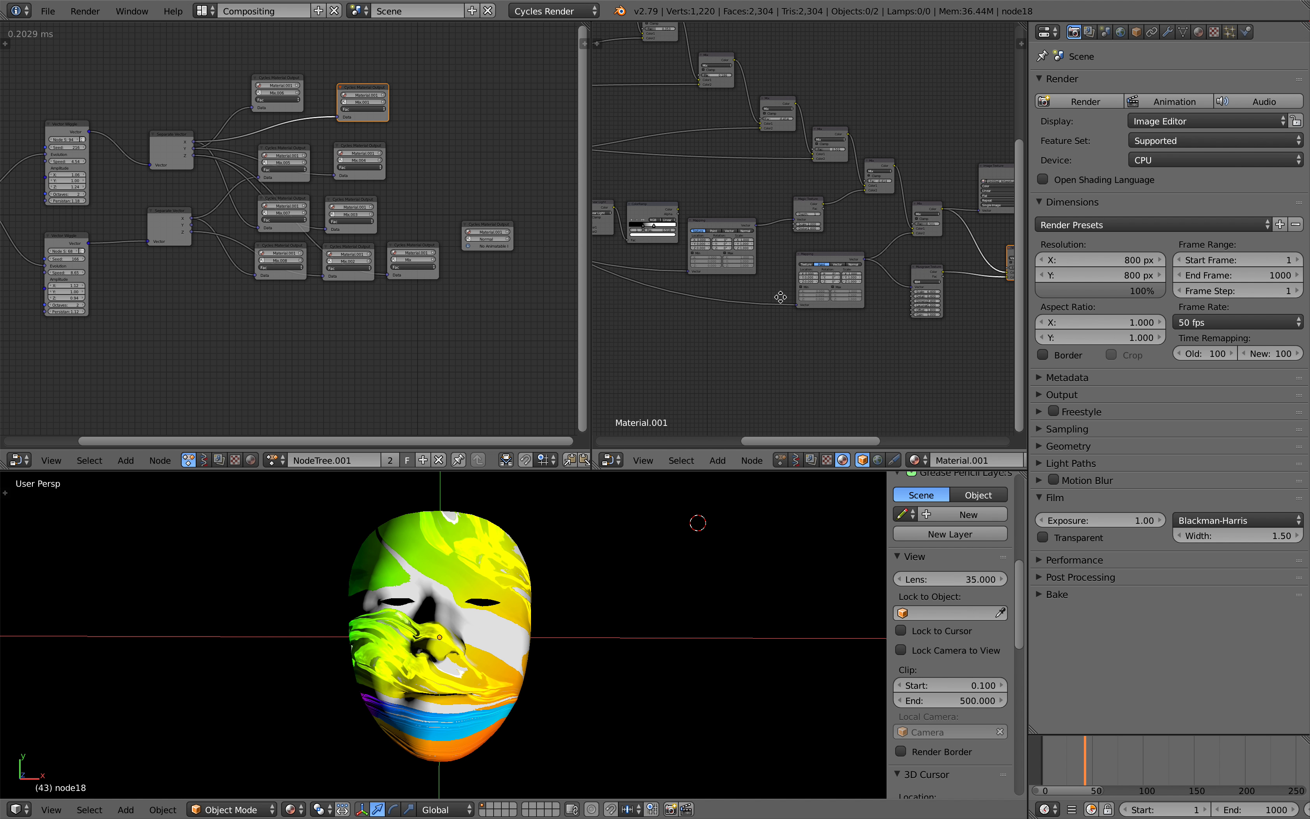
{"action": "middle_click_drag", "start_coordinate": [695, 285], "coordinate": [789, 314]}
{"action": "scroll", "coordinate": [789, 315], "scroll_direction": "up", "scroll_amount": 5}
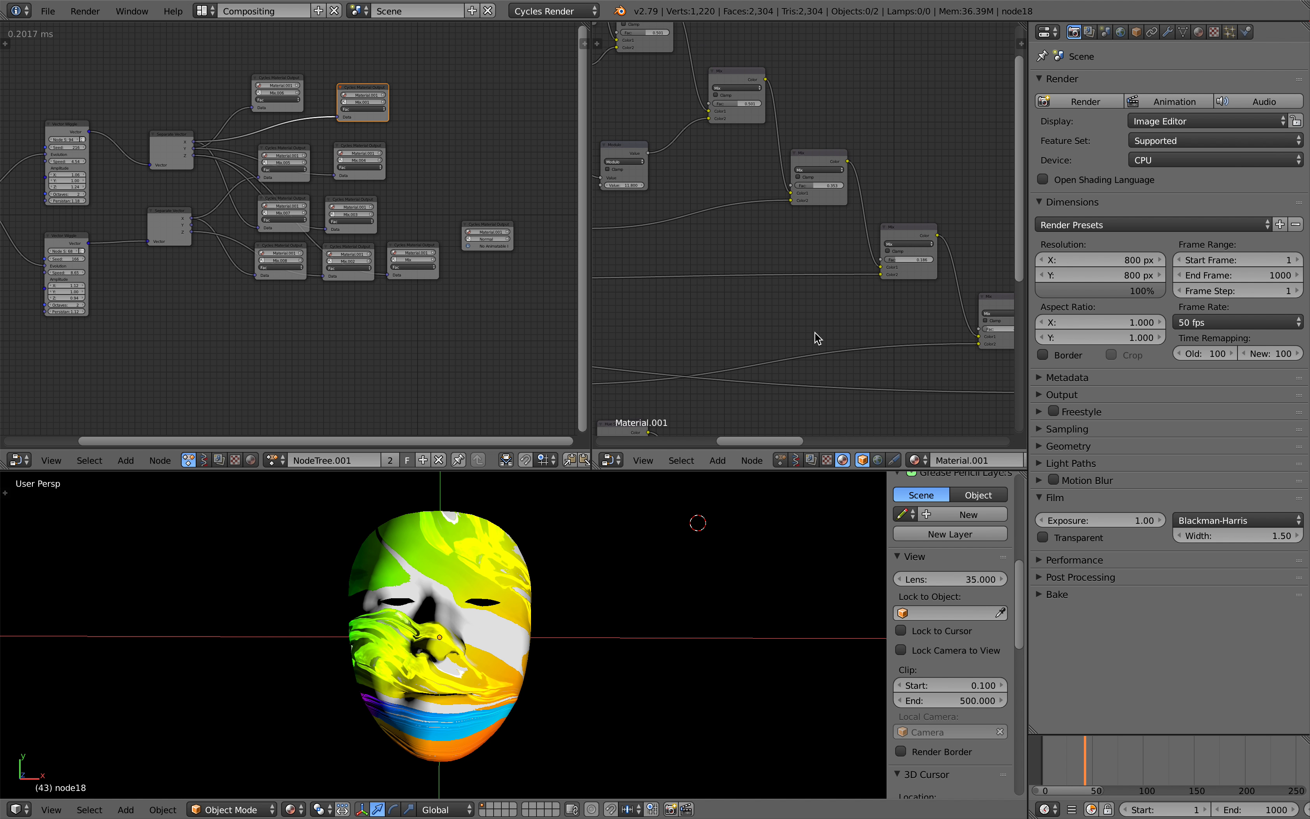
{"action": "left_click_drag", "start_coordinate": [1028, 465], "coordinate": [1100, 466]}
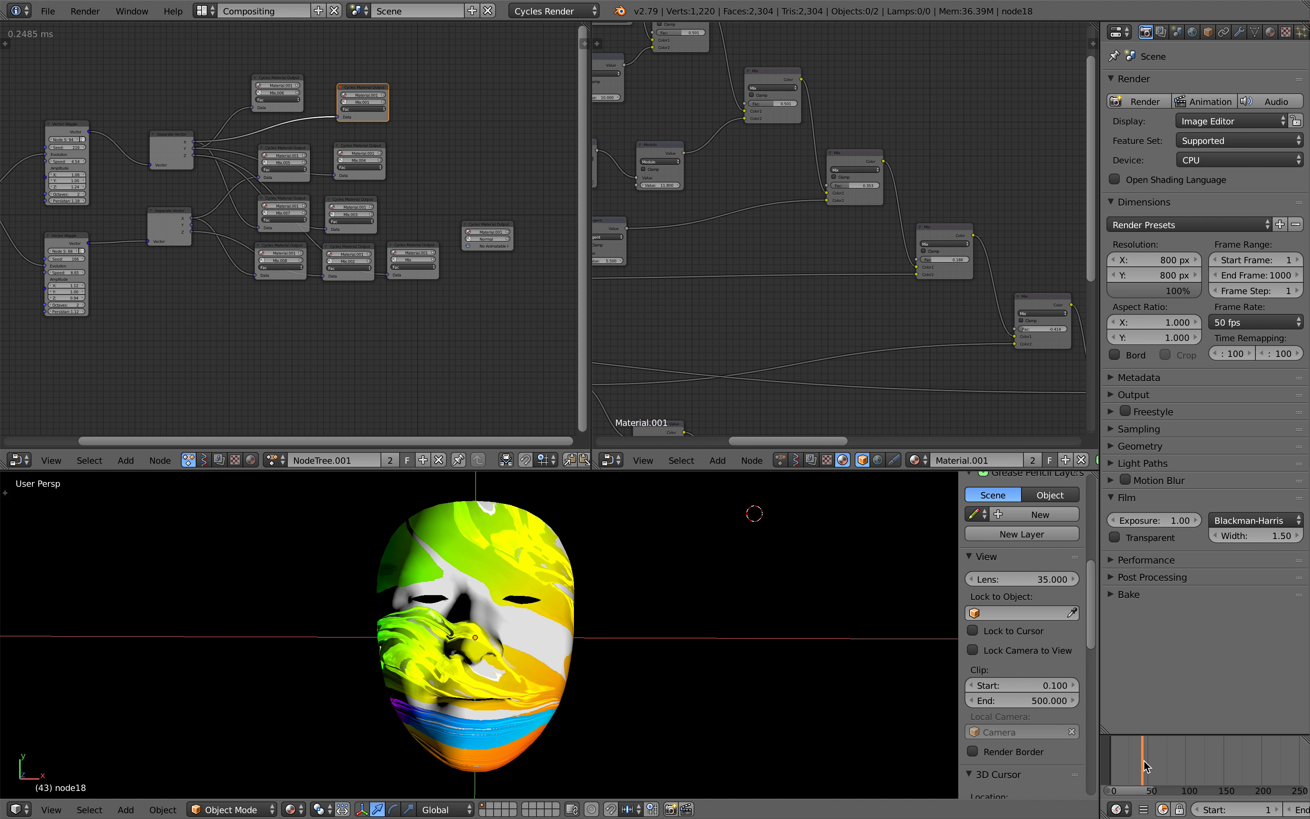
- Scrub through the animation and examine how the Fac values of the chained Mix nodes change with the mask pattern
{"action": "mouse_move", "coordinate": [1154, 747]}
{"action": "left_mouse_down"}
{"action": "mouse_move", "coordinate": [1178, 744]}
{"action": "mouse_move", "coordinate": [1150, 736]}
{"action": "mouse_move", "coordinate": [1176, 745]}
{"action": "left_mouse_up"}
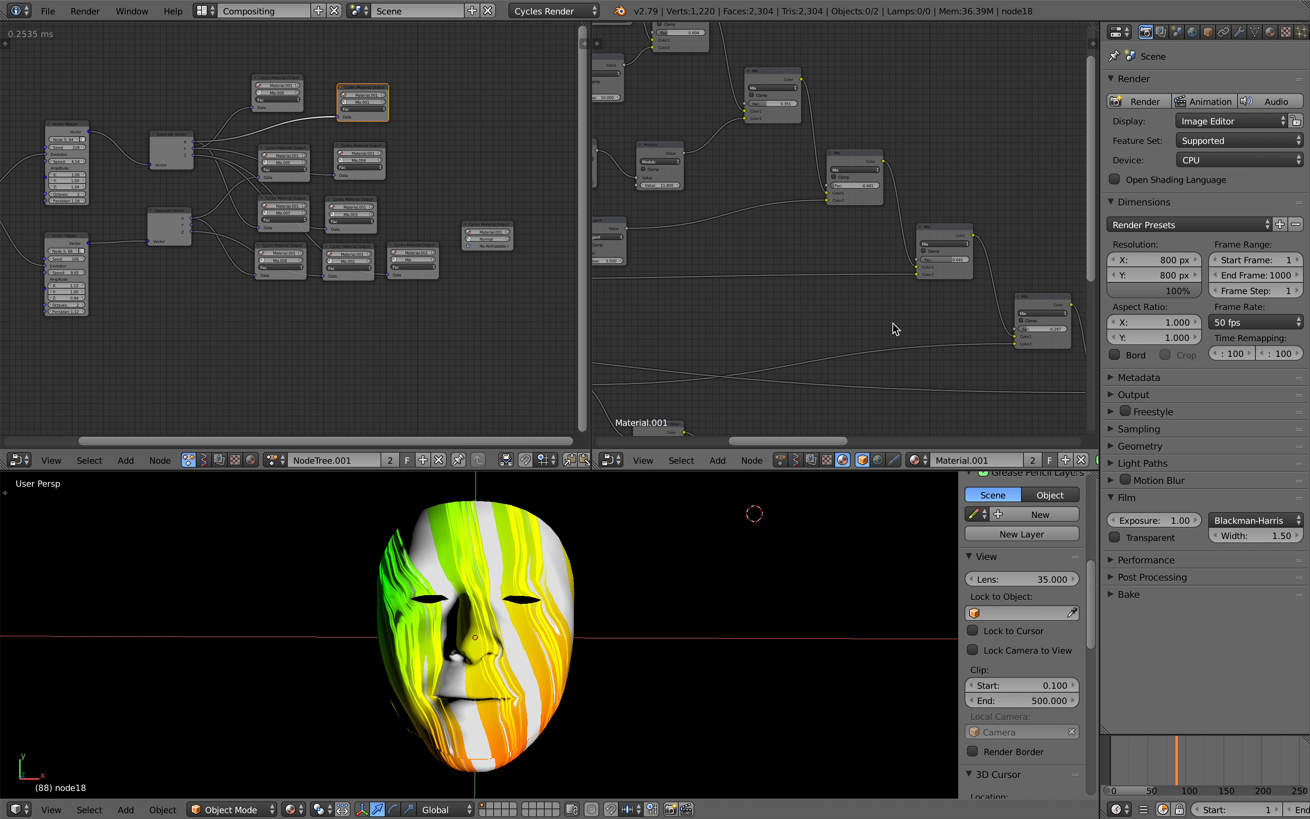
{"action": "scroll", "coordinate": [888, 387], "scroll_direction": "up", "scroll_amount": 3}
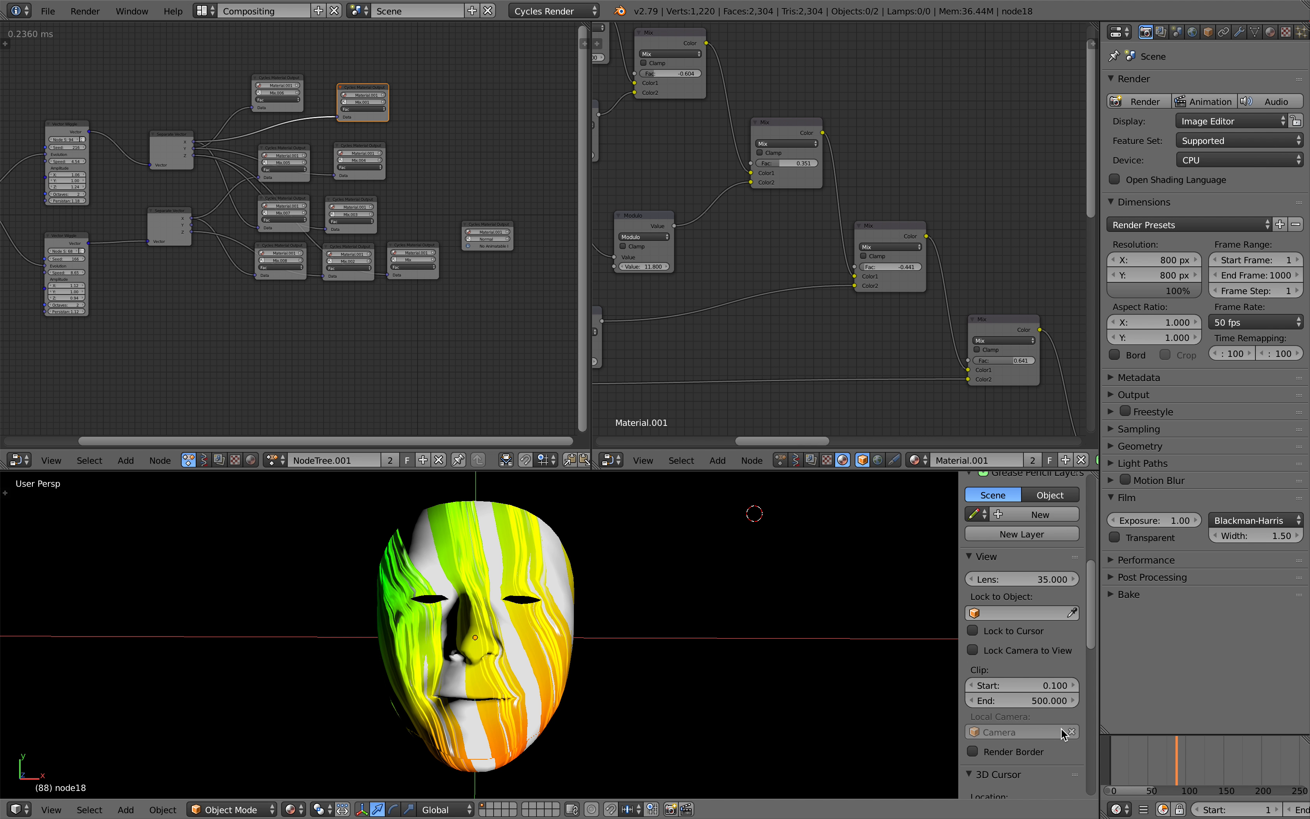
{"action": "left_click_drag", "start_coordinate": [1133, 758], "coordinate": [1217, 754]}
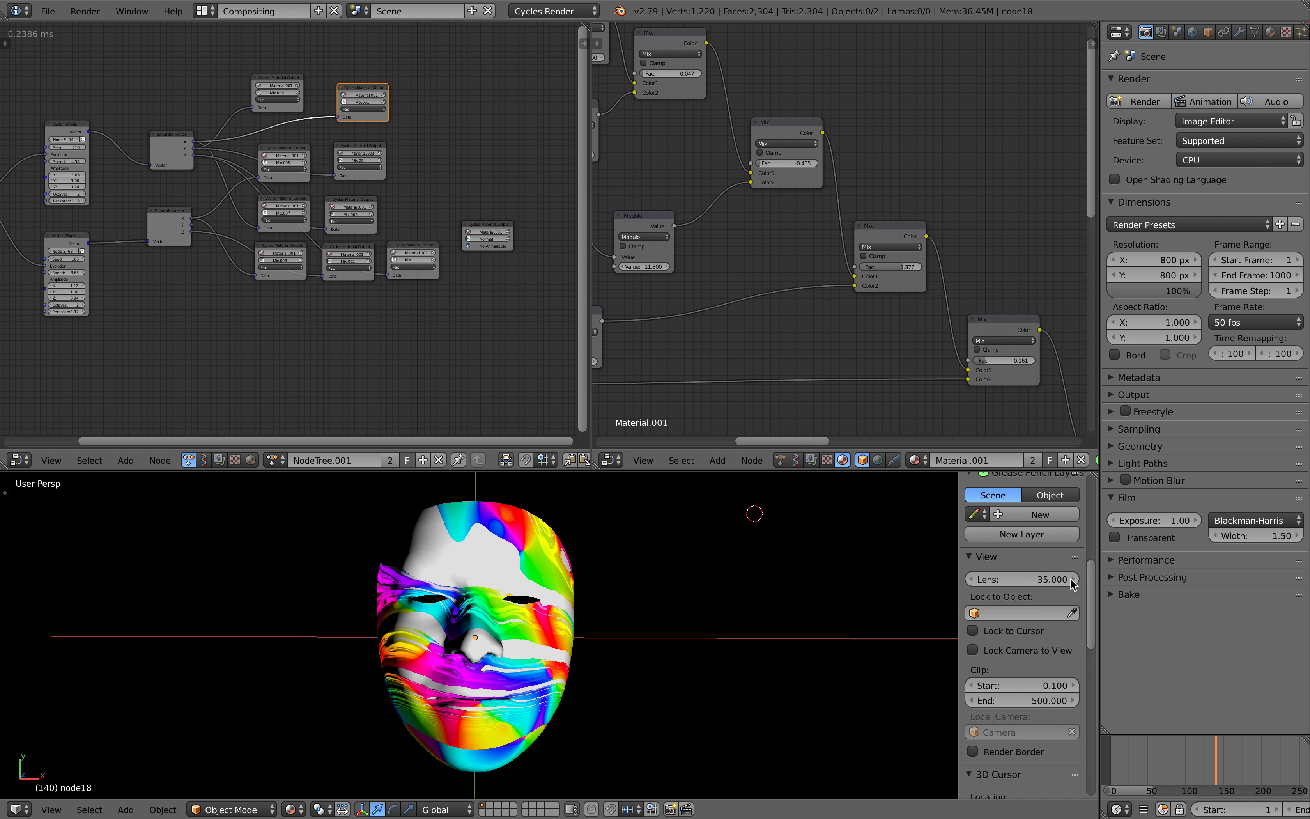
{"action": "scroll", "coordinate": [725, 277], "scroll_direction": "down", "scroll_amount": 1}
{"action": "middle_click_drag", "start_coordinate": [726, 276], "coordinate": [843, 310]}
{"action": "scroll", "coordinate": [746, 242], "scroll_direction": "up", "scroll_amount": 2}
{"action": "mouse_move", "coordinate": [735, 229]}
{"action": "middle_mouse_down"}
{"action": "mouse_move", "coordinate": [690, 230]}
{"action": "mouse_move", "coordinate": [757, 213]}
{"action": "middle_mouse_up"}
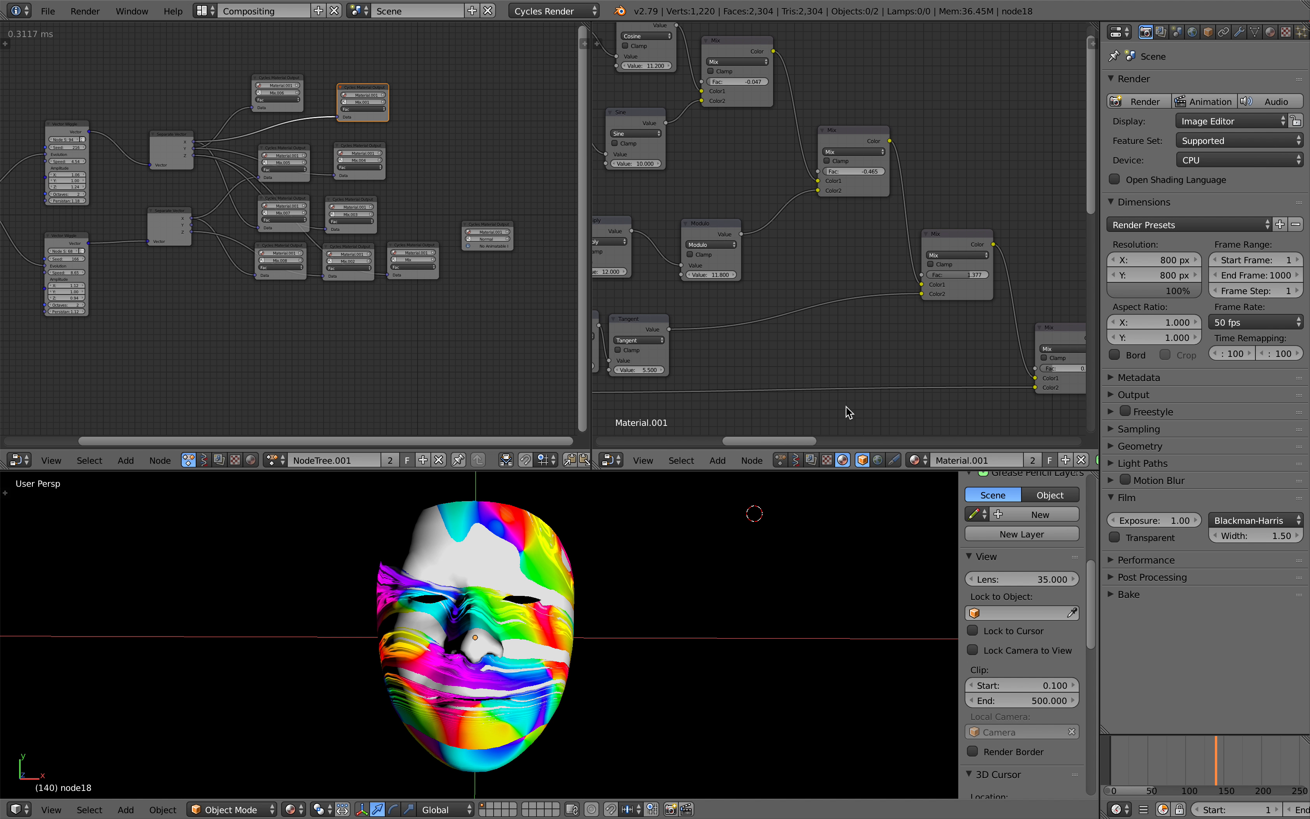
{"action": "left_click_drag", "start_coordinate": [1150, 768], "coordinate": [1171, 763]}
- Examine the yellow Multiply and Add nodes and the whole Material.001 network while previewing the mask at several frames
{"action": "scroll", "coordinate": [754, 219], "scroll_direction": "down", "scroll_amount": 1}
{"action": "middle_click_drag", "start_coordinate": [754, 219], "coordinate": [899, 230]}
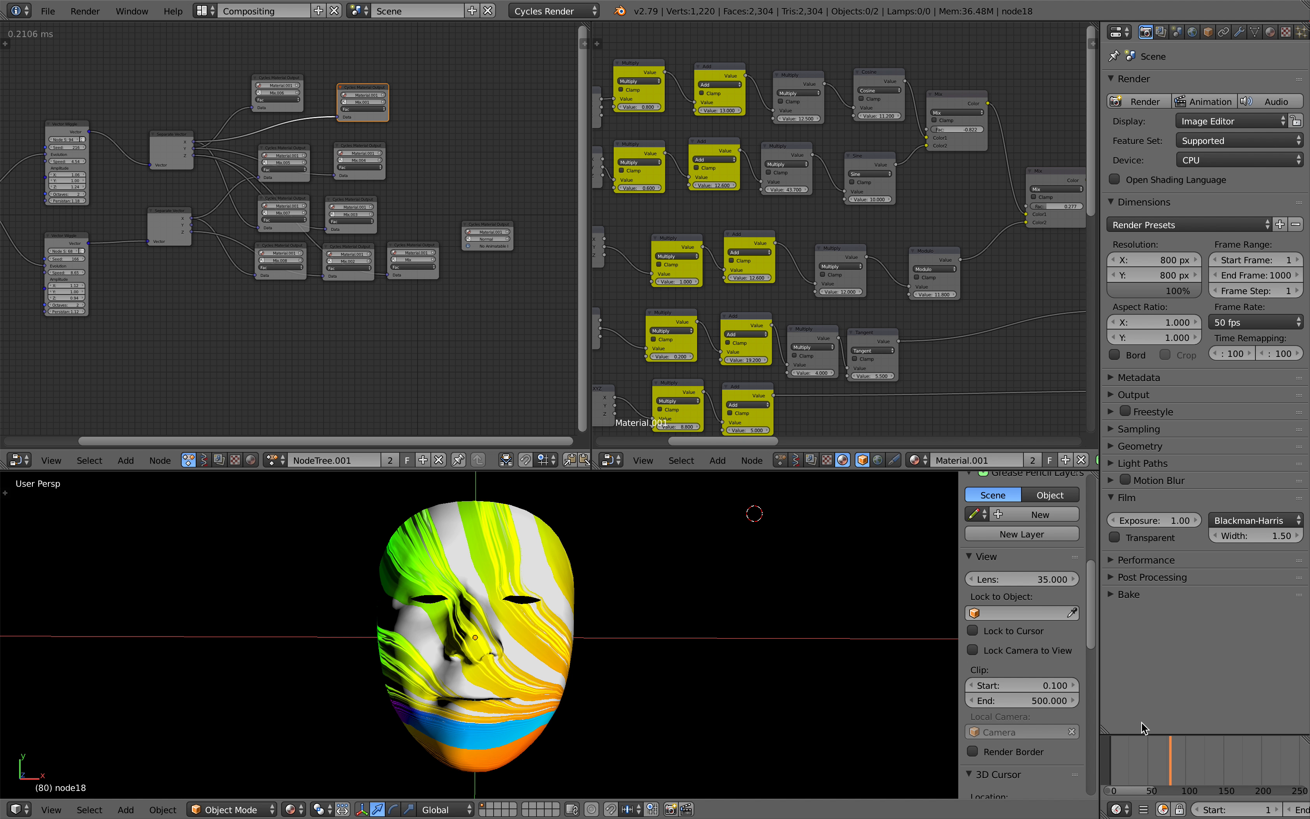
{"action": "left_click", "coordinate": [1157, 763]}
{"action": "scroll", "coordinate": [828, 295], "scroll_direction": "down", "scroll_amount": 6}
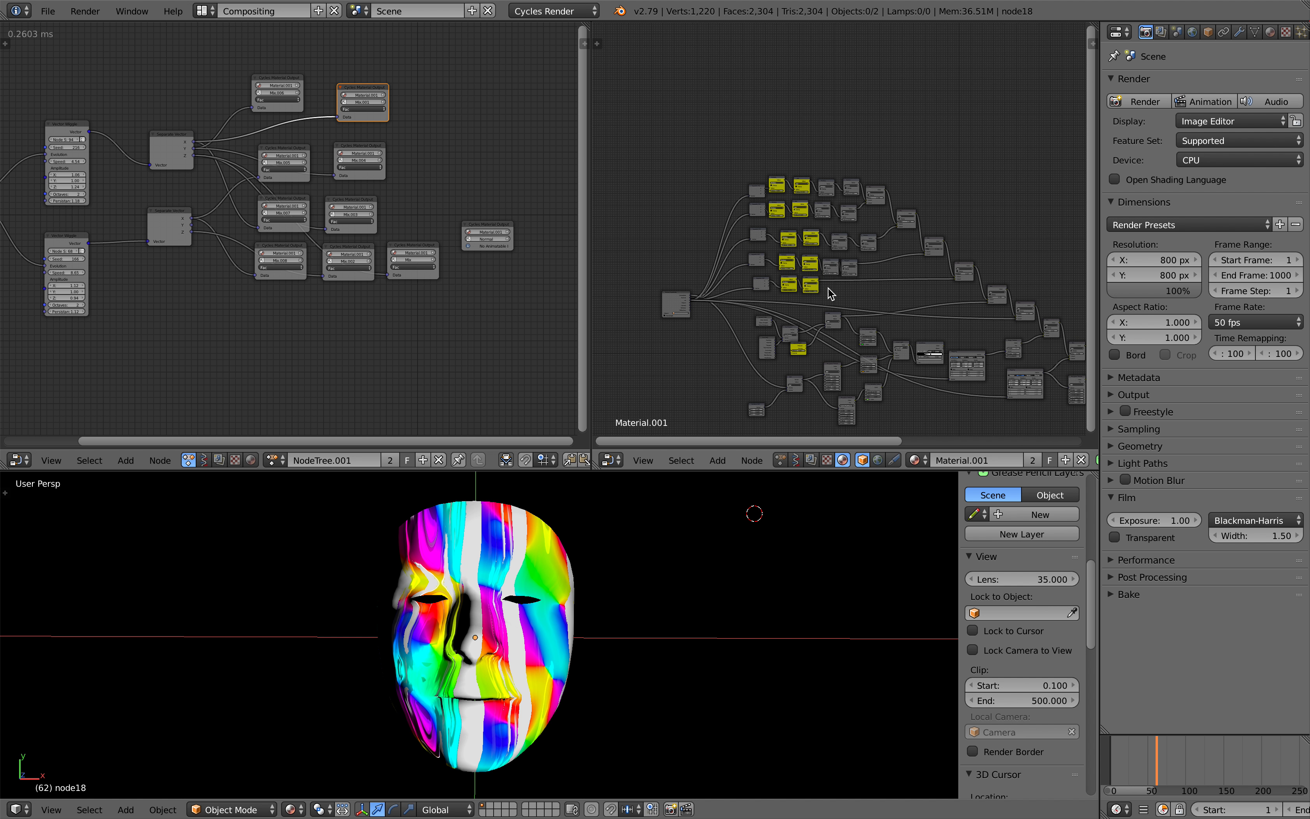
{"action": "scroll", "coordinate": [828, 295], "scroll_direction": "down", "scroll_amount": 7}
{"action": "middle_click_drag", "start_coordinate": [884, 218], "coordinate": [808, 197]}
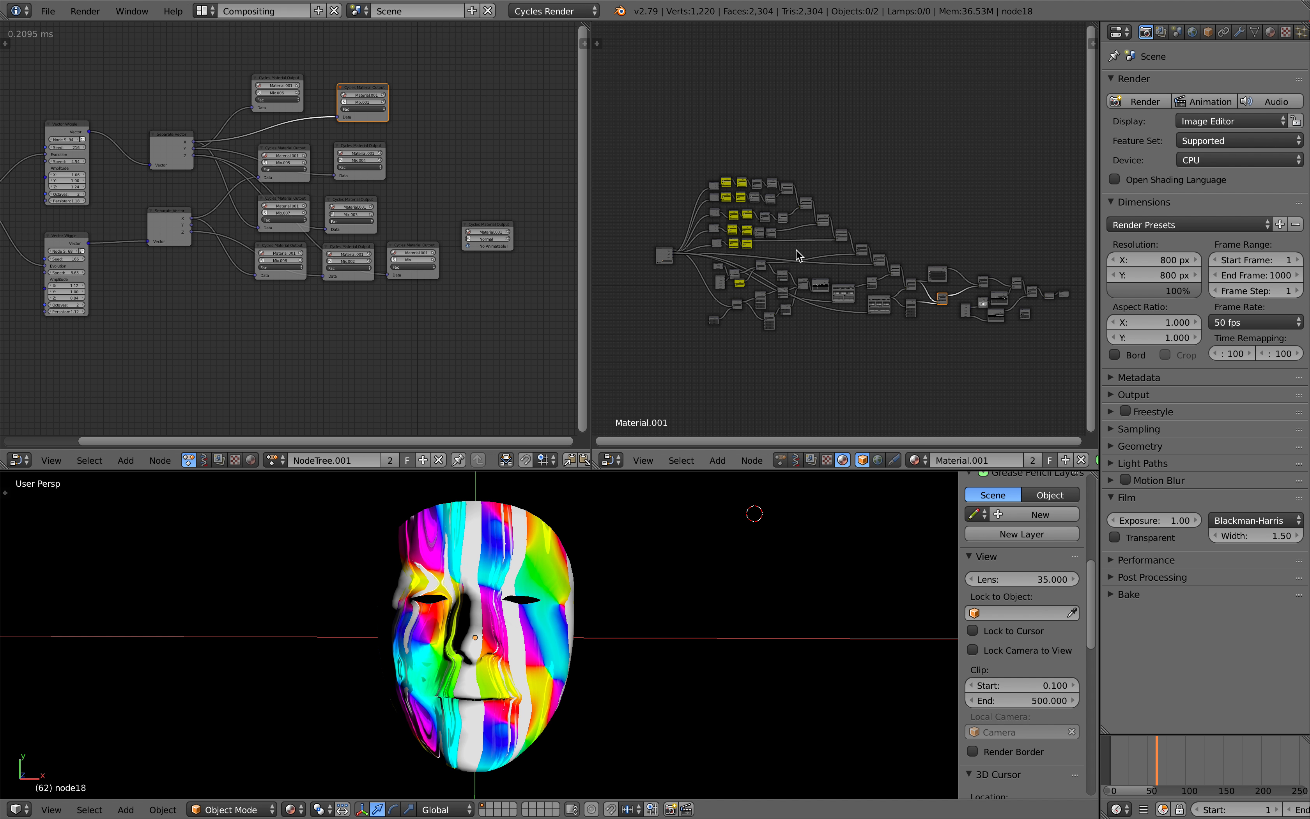
{"action": "scroll", "coordinate": [796, 254], "scroll_direction": "up", "scroll_amount": 7}
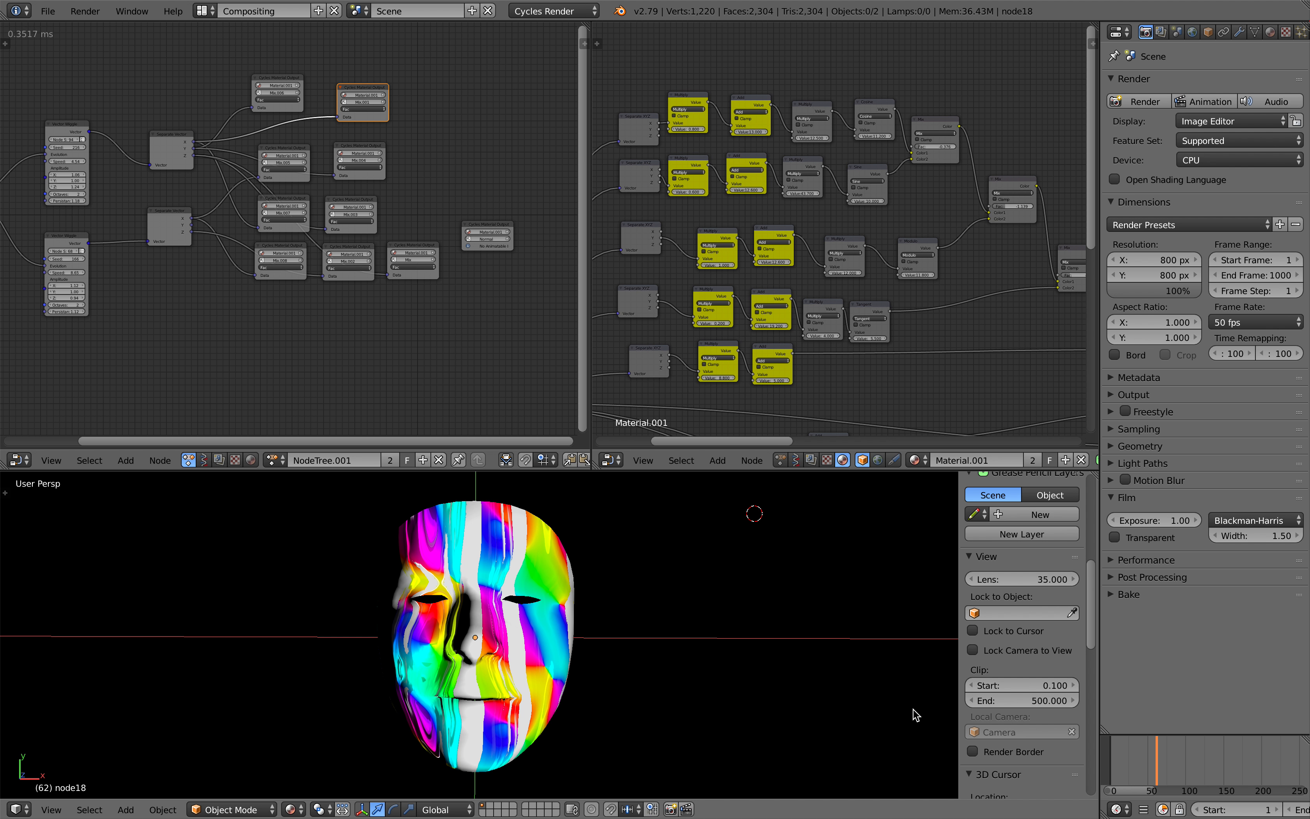
{"action": "left_click_drag", "start_coordinate": [1138, 765], "coordinate": [1156, 760]}
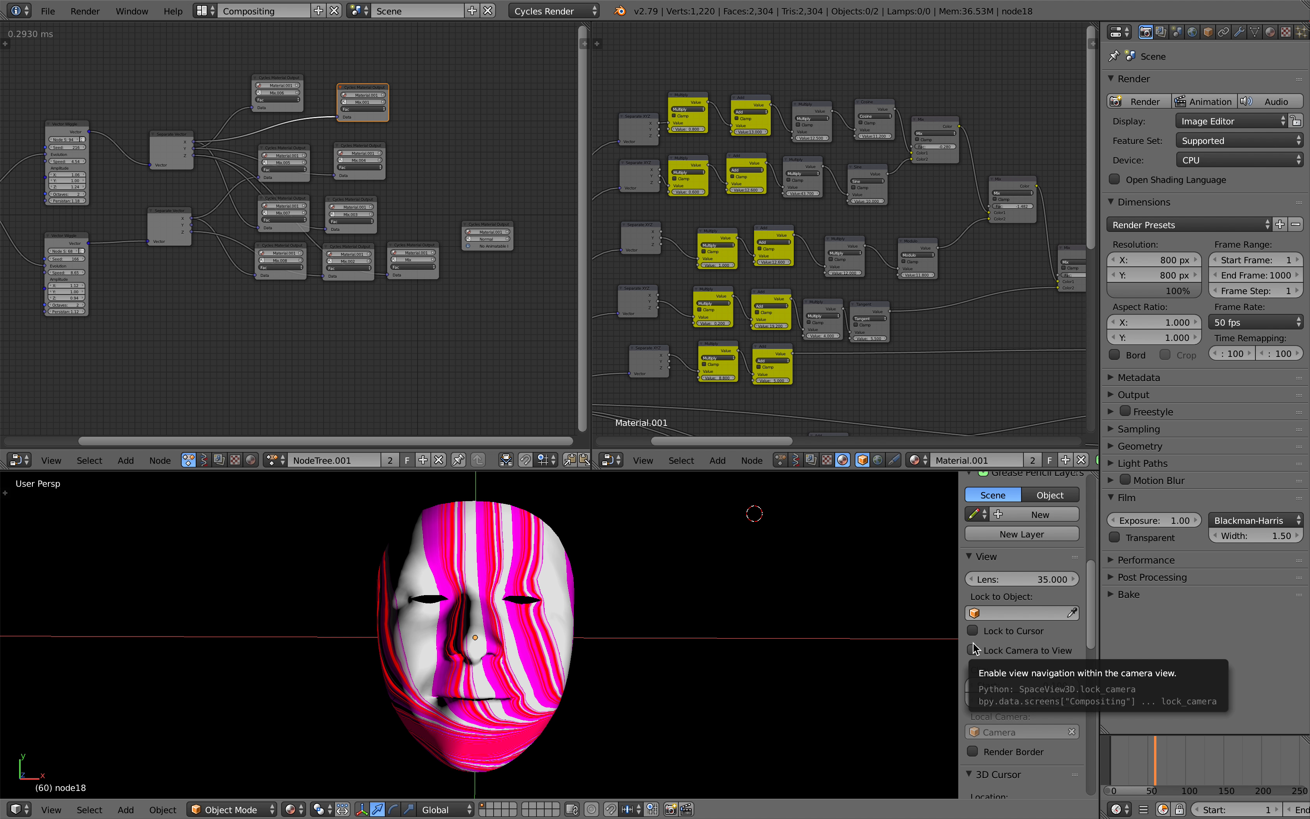
{"action": "mouse_move", "coordinate": [1150, 758]}
{"action": "left_mouse_down"}
{"action": "mouse_move", "coordinate": [1205, 758]}
{"action": "mouse_move", "coordinate": [1140, 753]}
{"action": "mouse_move", "coordinate": [1208, 755]}
{"action": "mouse_move", "coordinate": [1129, 758]}
{"action": "left_mouse_up"}
{"action": "scroll", "coordinate": [449, 342], "scroll_direction": "up", "scroll_amount": 2}
{"action": "scroll", "coordinate": [737, 285], "scroll_direction": "up", "scroll_amount": 5}
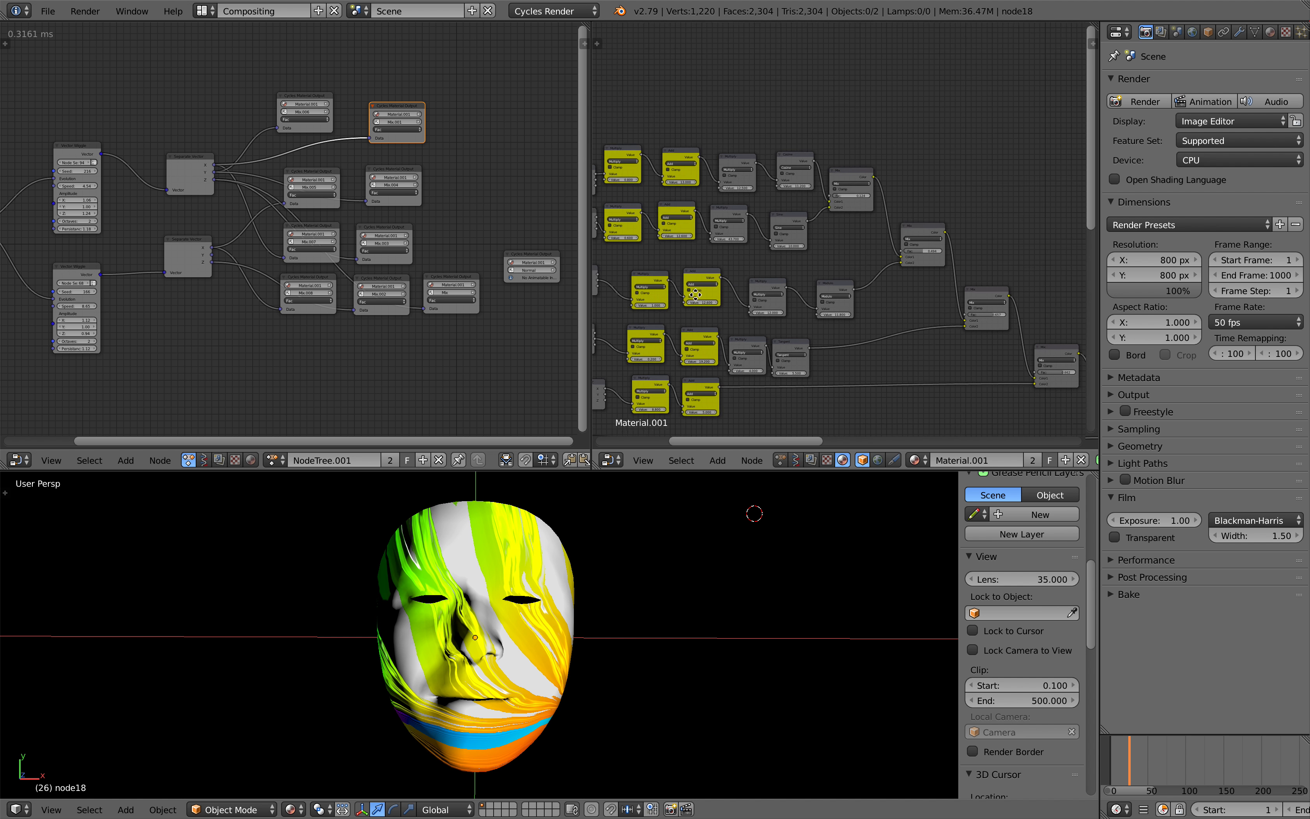
- Play and scrub the animation to compare the Mix nodes' changing Fac values with the mask's pattern
{"action": "scroll", "coordinate": [736, 284], "scroll_direction": "up", "scroll_amount": 1}
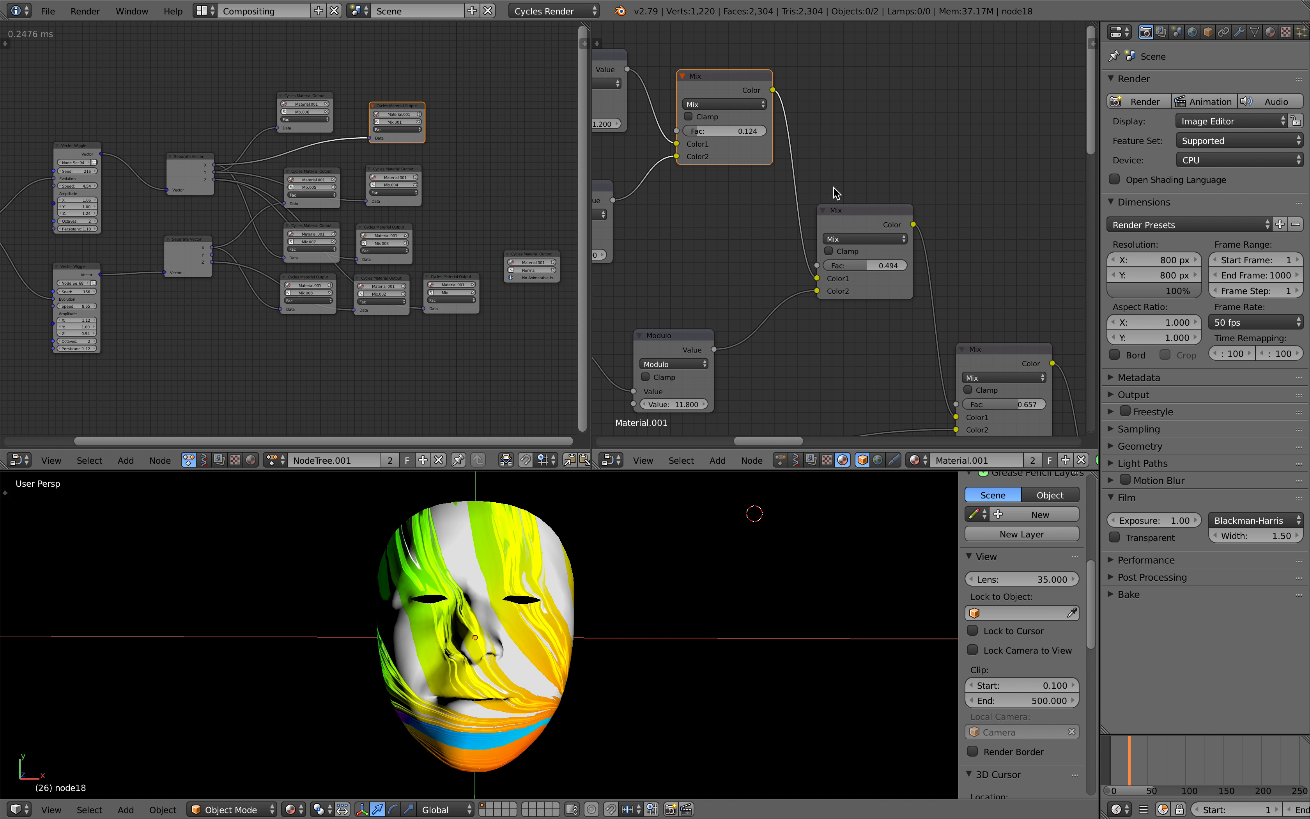
{"action": "key", "text": "alt+a"}
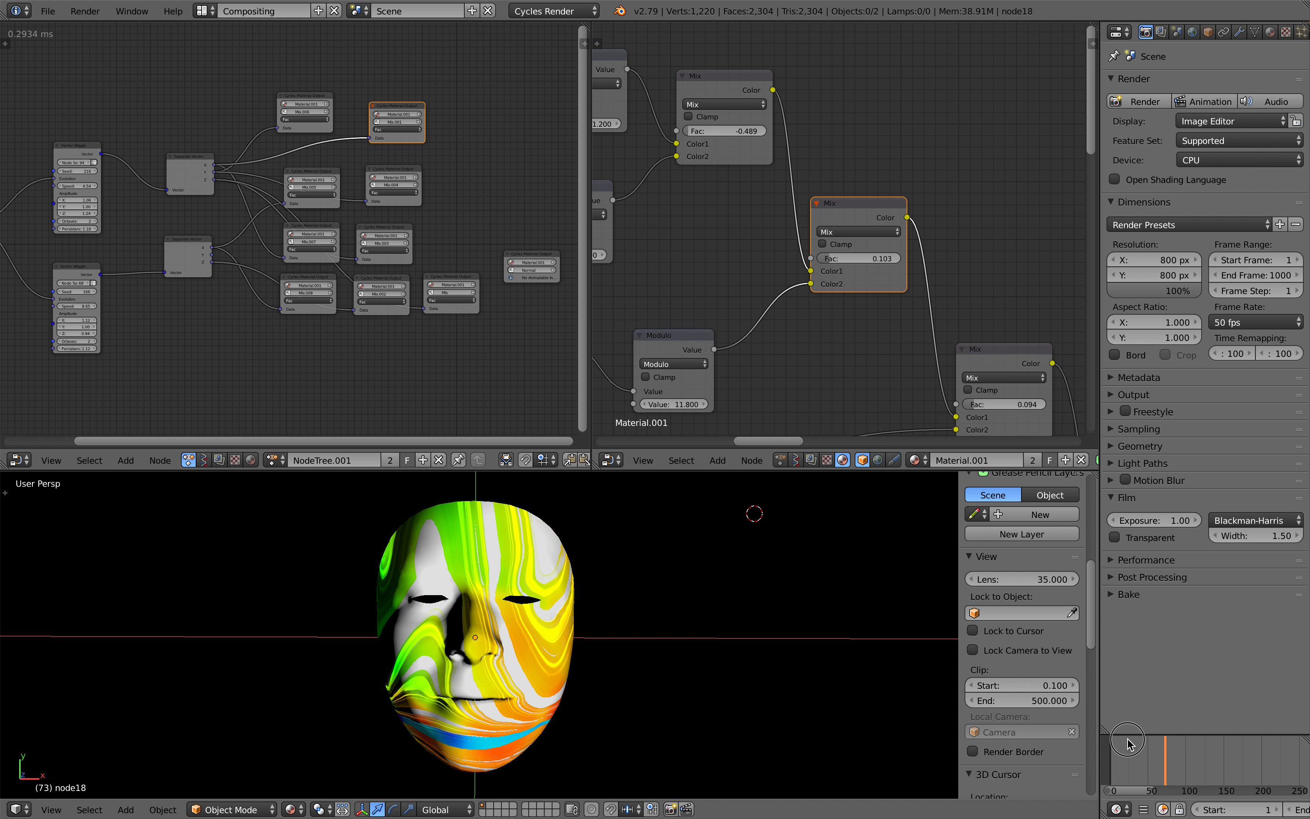
{"action": "left_click", "coordinate": [1132, 739]}
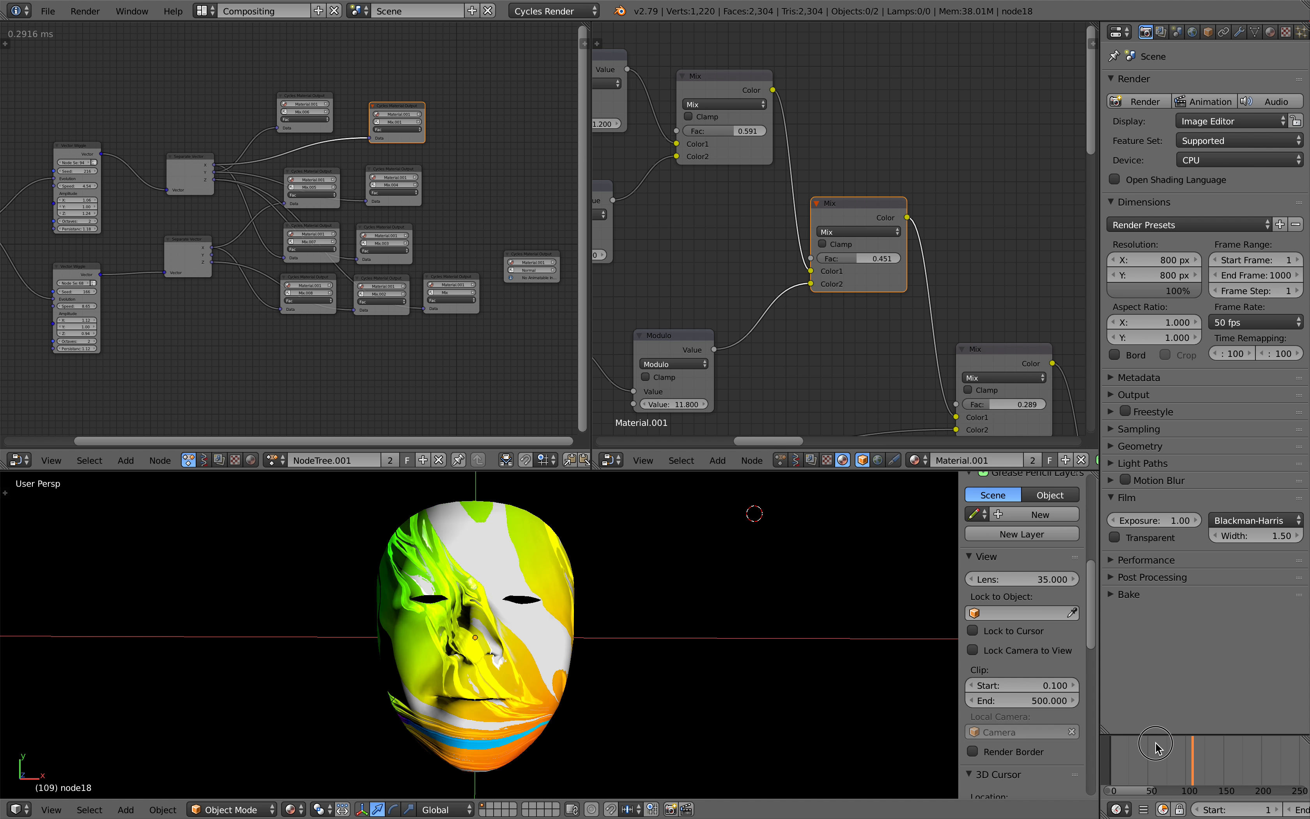
{"action": "left_click_drag", "start_coordinate": [1147, 799], "coordinate": [1122, 755]}
- Widen the animation node editor to show the chain from Time Info to the Cycles Material Output nodes
{"action": "scroll", "coordinate": [384, 384], "scroll_direction": "down", "scroll_amount": 1}
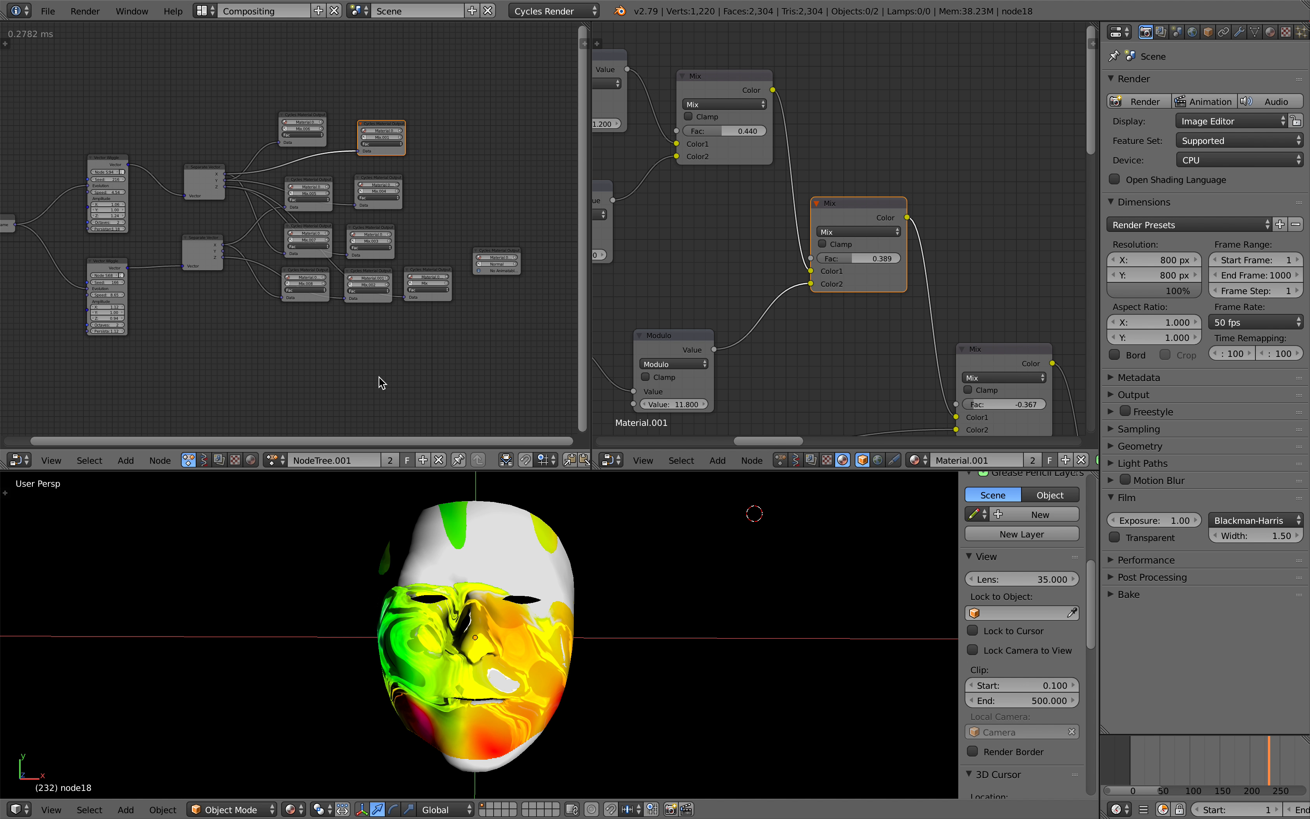
{"action": "scroll", "coordinate": [382, 383], "scroll_direction": "up", "scroll_amount": 4}
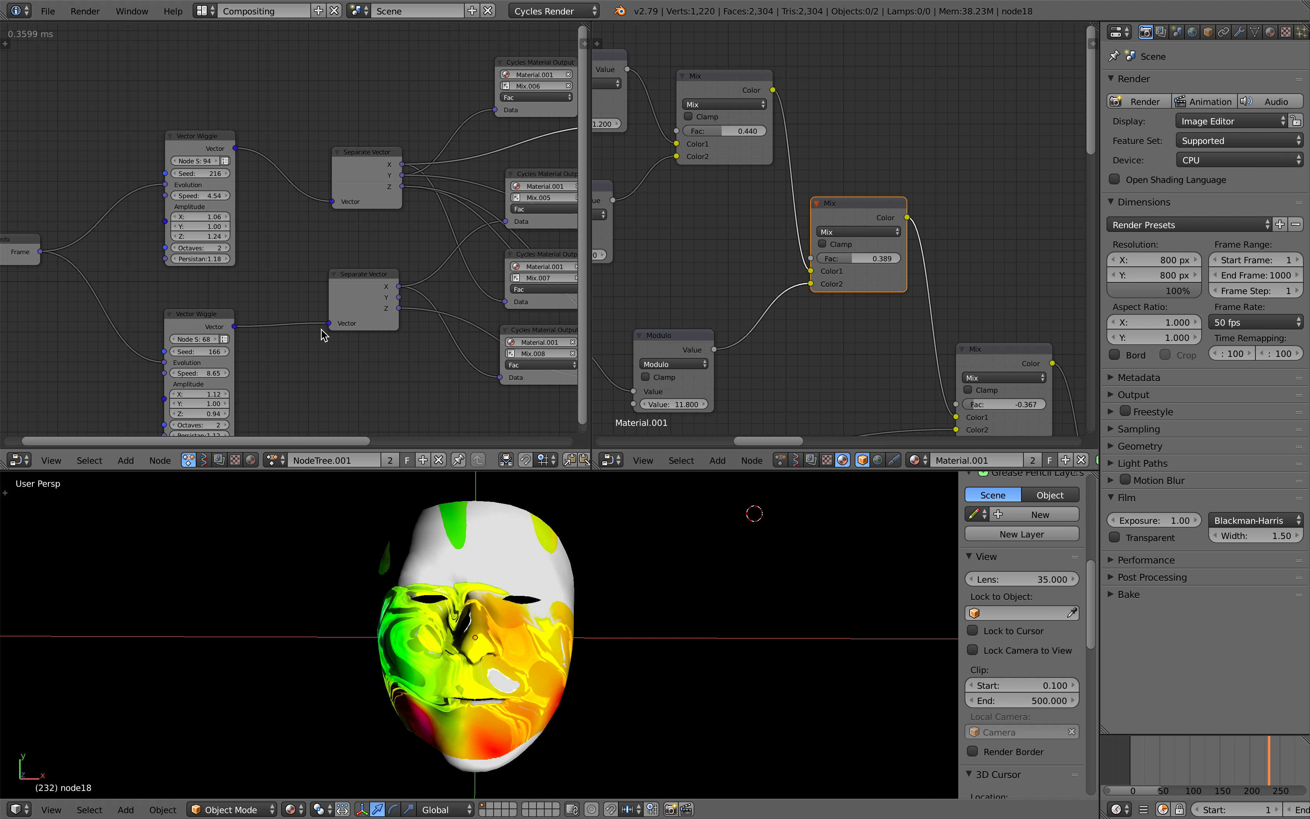
{"action": "left_click_drag", "start_coordinate": [592, 276], "coordinate": [732, 276]}
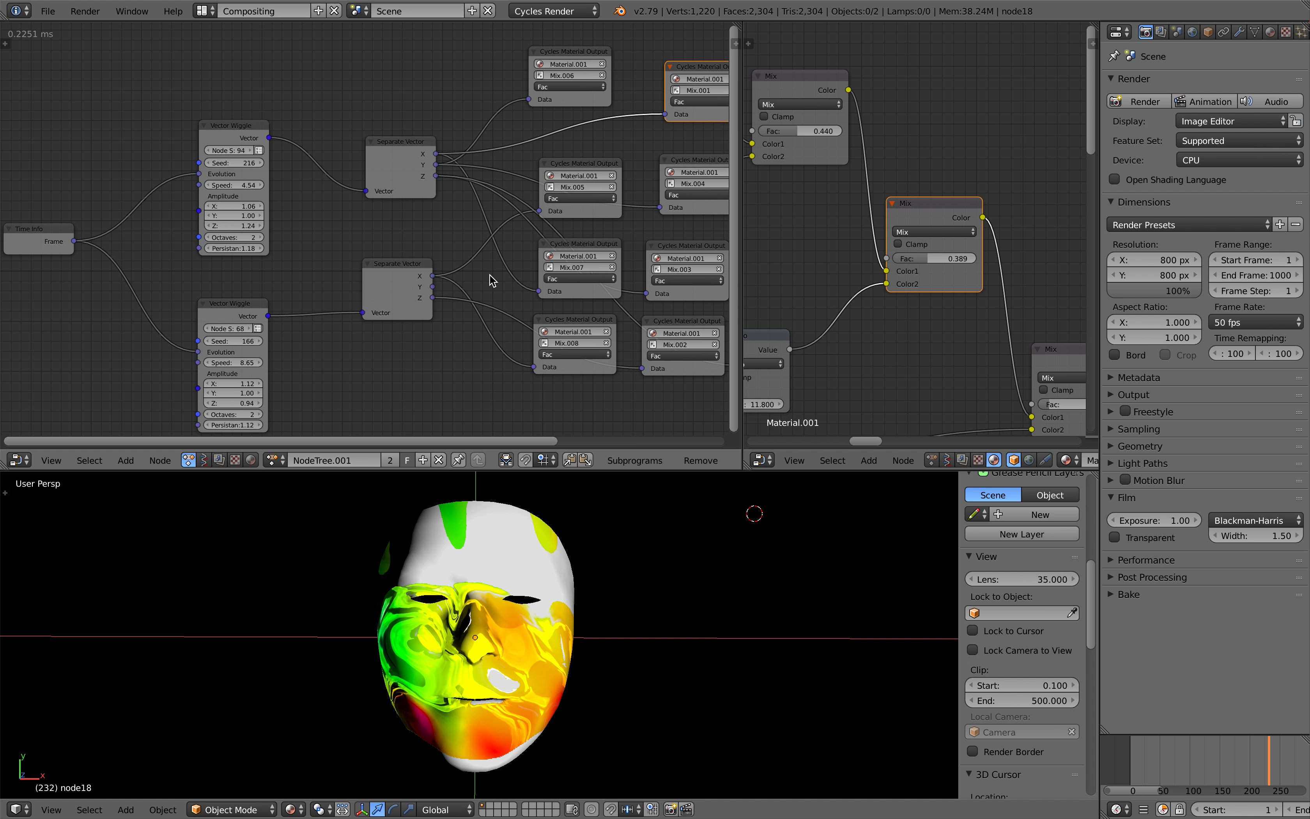
{"action": "middle_click_drag", "start_coordinate": [128, 245], "coordinate": [145, 215]}
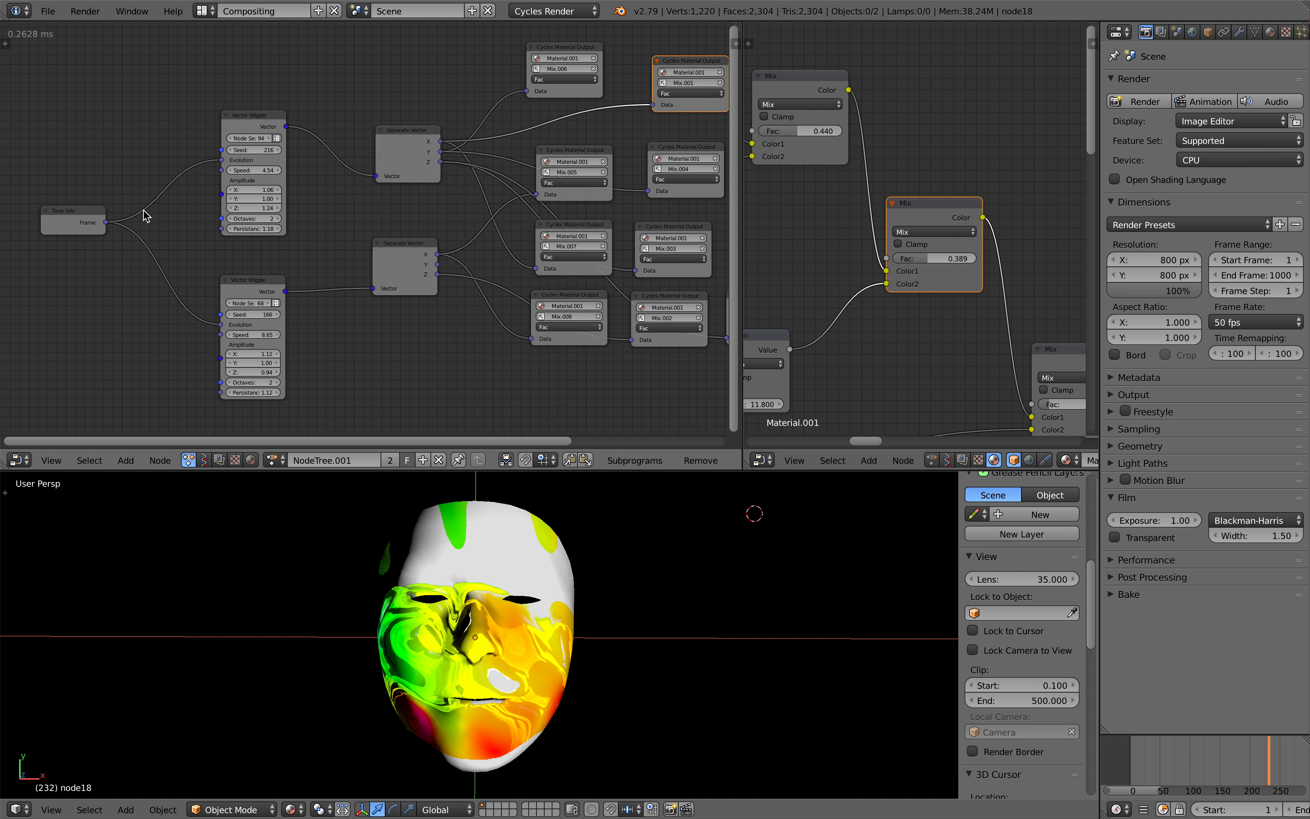
- Move both Vector Wiggle nodes and both Separate Vector nodes closer to the Time Info node
{"action": "left_click_drag", "start_coordinate": [239, 124], "coordinate": [182, 108]}
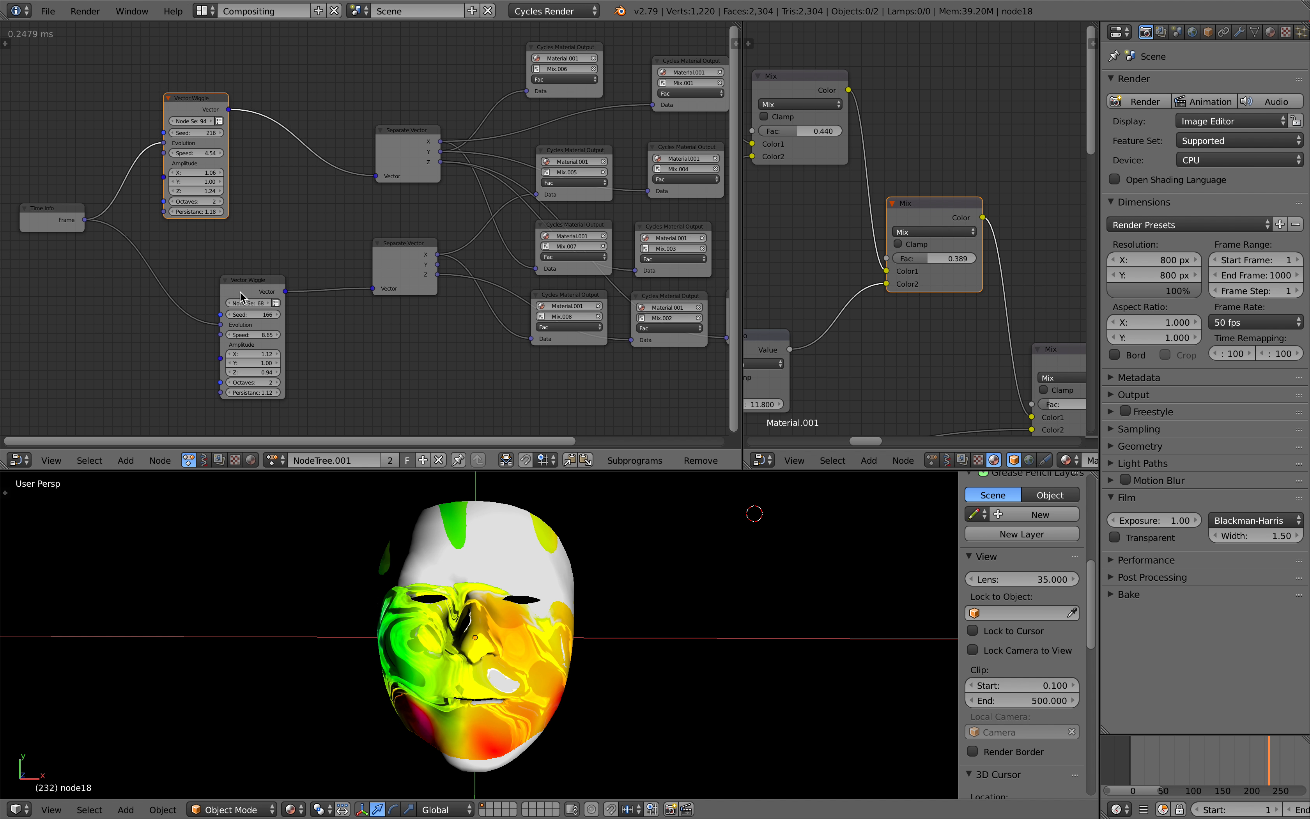
{"action": "left_click_drag", "start_coordinate": [240, 302], "coordinate": [177, 276]}
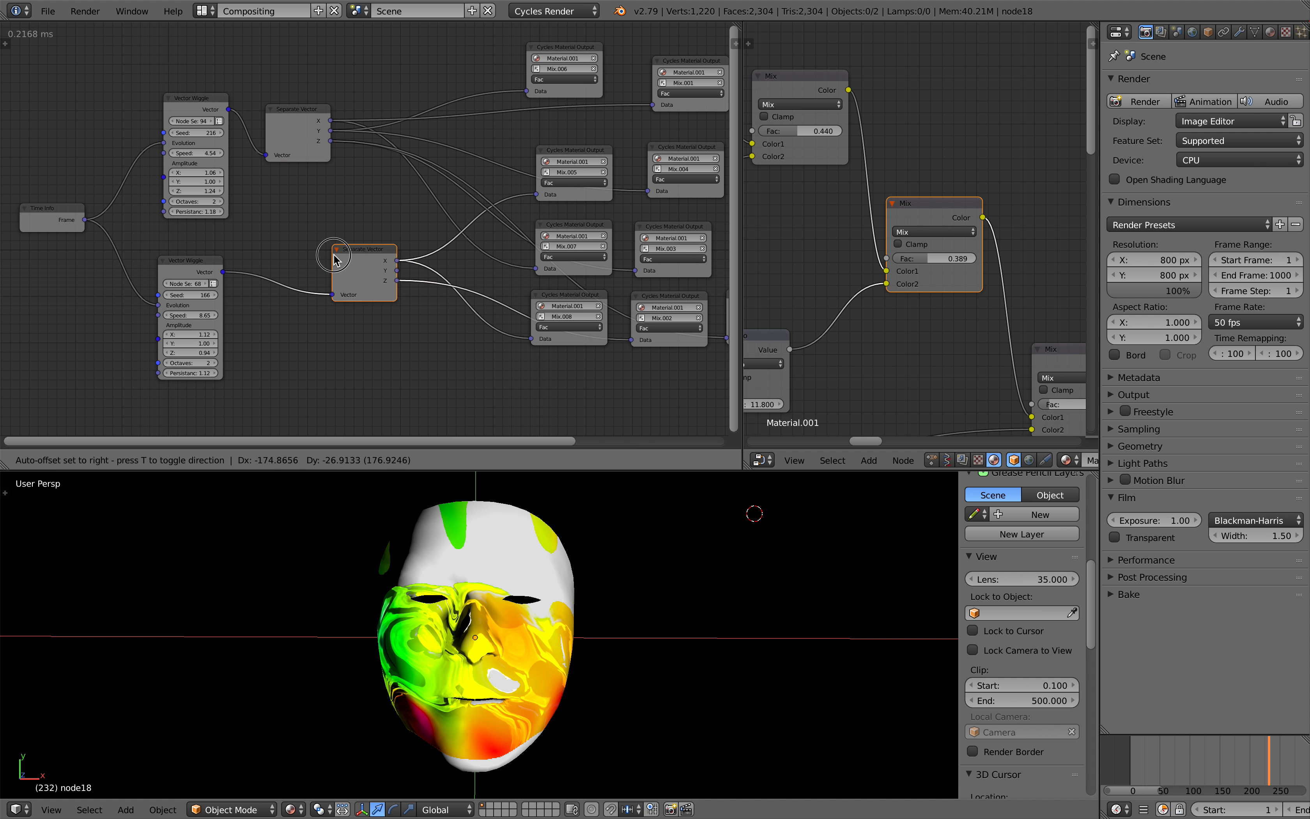
{"action": "left_click_drag", "start_coordinate": [334, 260], "coordinate": [286, 260]}
{"action": "middle_click_drag", "start_coordinate": [307, 220], "coordinate": [258, 238]}
- Set the upper Vector Wiggle's seed to 520 and reposition the Mix.006 and Mix.001 material output nodes
{"action": "scroll", "coordinate": [263, 224], "scroll_direction": "up", "scroll_amount": 2}
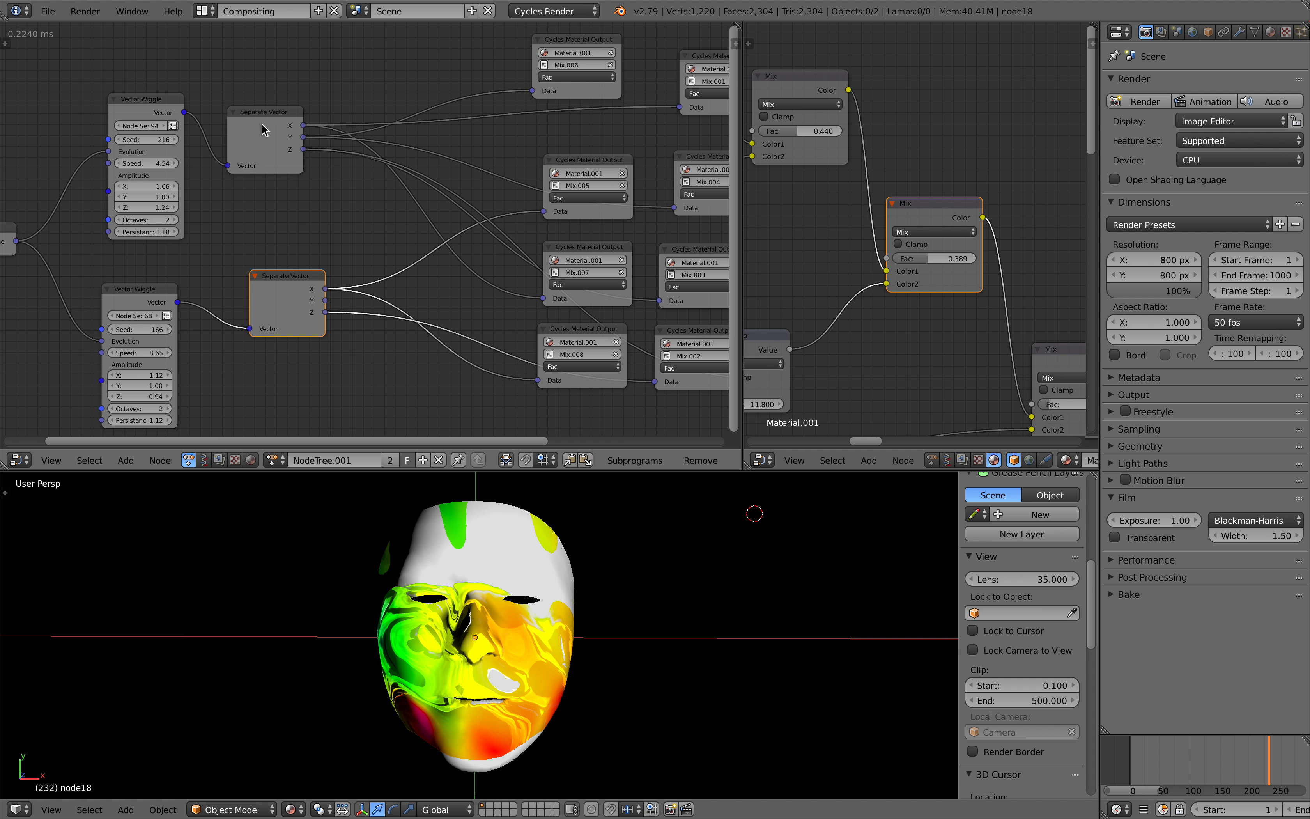
{"action": "left_click_drag", "start_coordinate": [146, 139], "coordinate": [281, 164]}
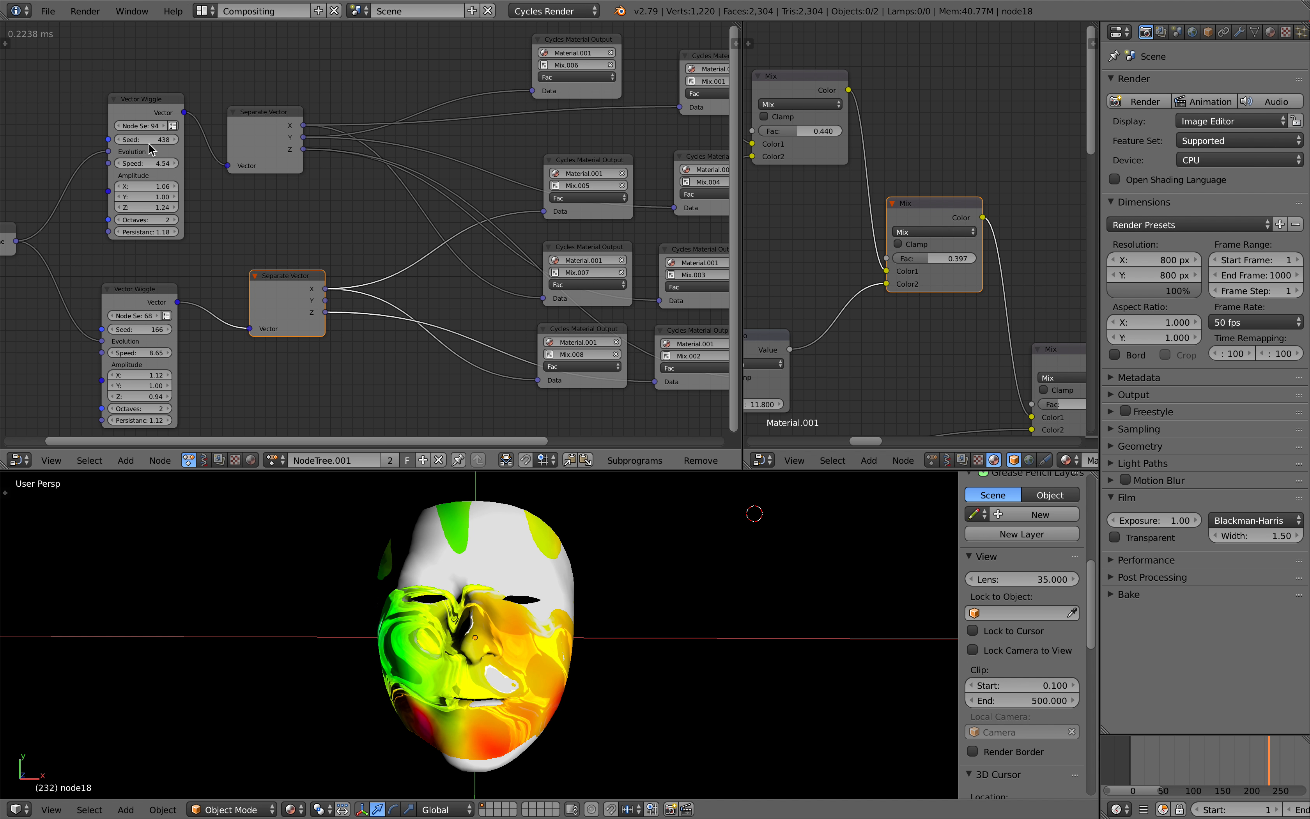
{"action": "left_click_drag", "start_coordinate": [150, 142], "coordinate": [258, 136]}
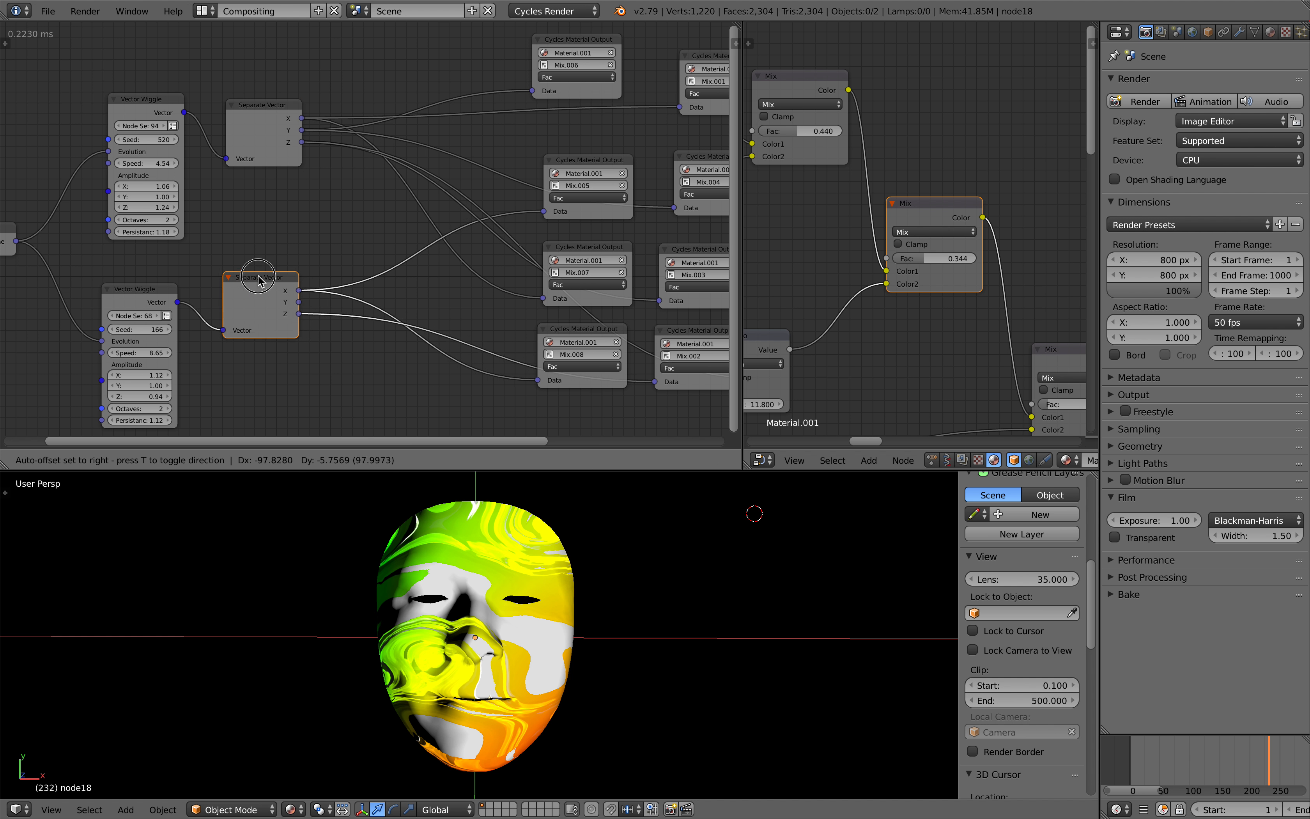
{"action": "middle_click_drag", "start_coordinate": [317, 159], "coordinate": [224, 174]}
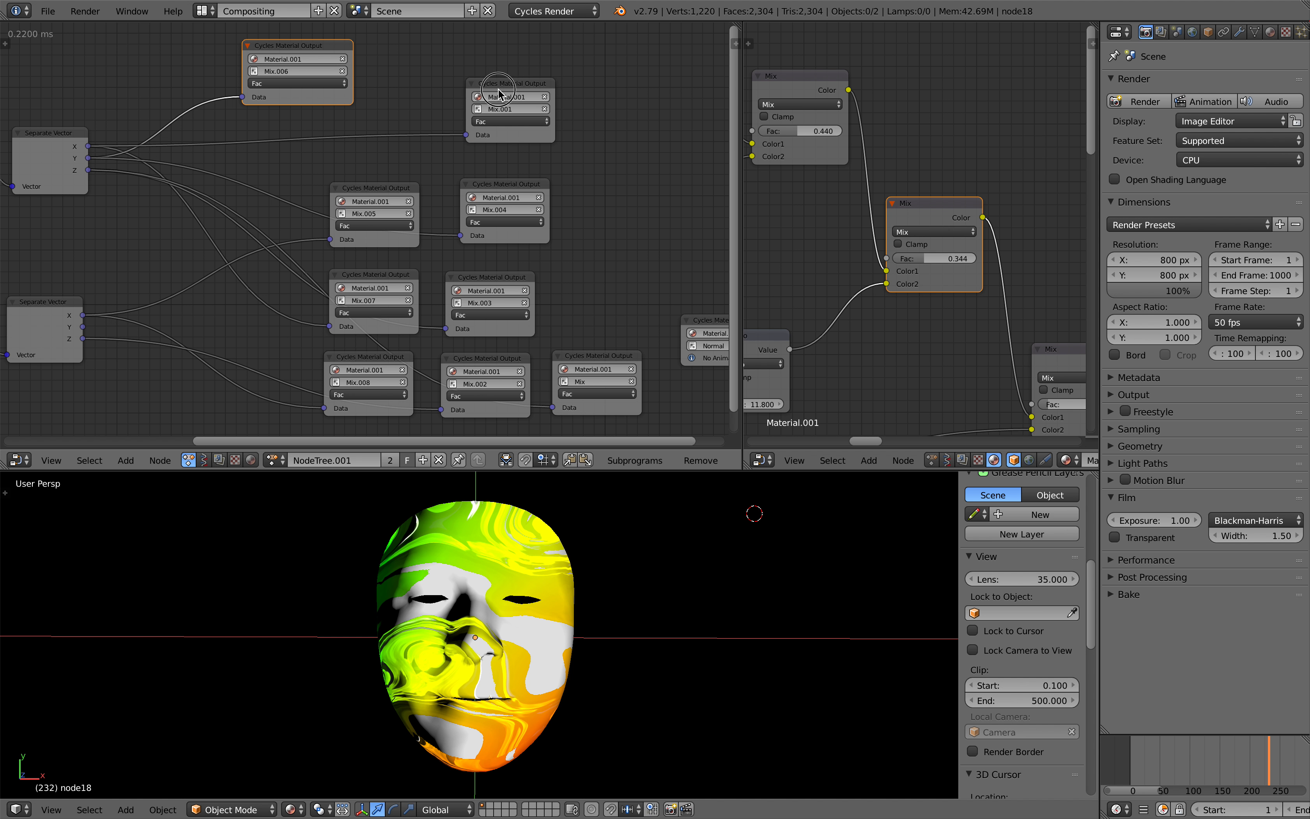
{"action": "scroll", "coordinate": [406, 162], "scroll_direction": "down", "scroll_amount": 3}
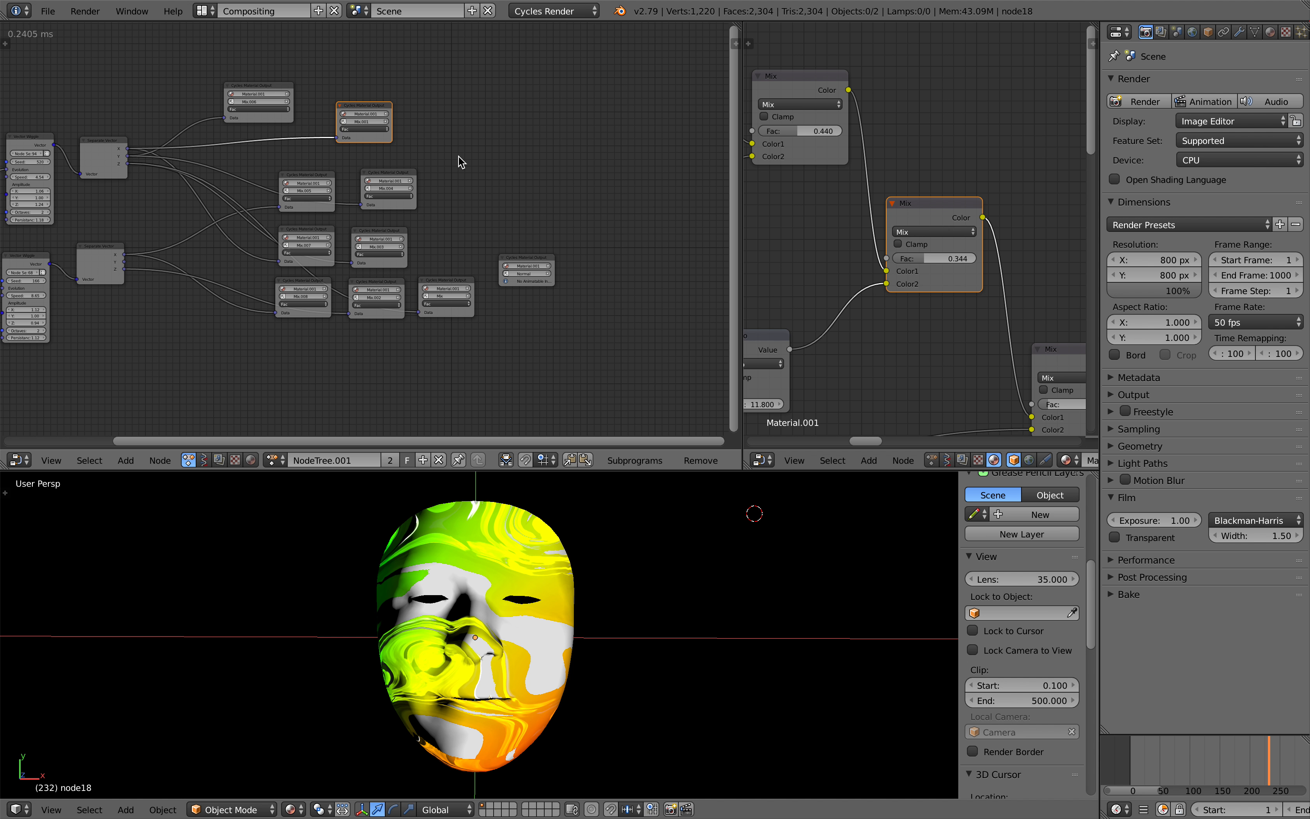
- Expand the material node editor over the animation node editor and set the first Mix node's Fac to 0.000
{"action": "key", "text": "t"}
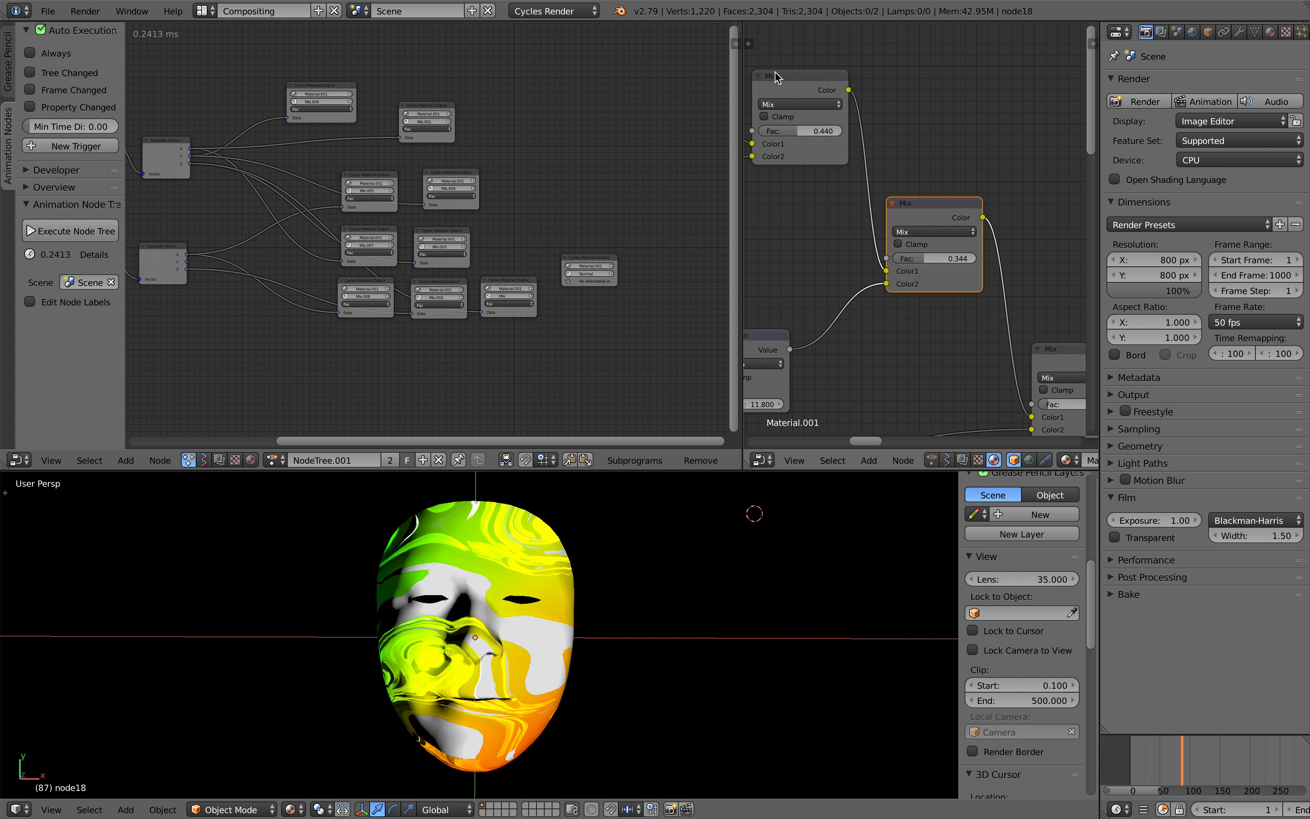
{"action": "left_click_drag", "start_coordinate": [740, 25], "coordinate": [488, 163]}
{"action": "middle_click_drag", "start_coordinate": [476, 191], "coordinate": [606, 215]}
{"action": "scroll", "coordinate": [563, 204], "scroll_direction": "up", "scroll_amount": 4}
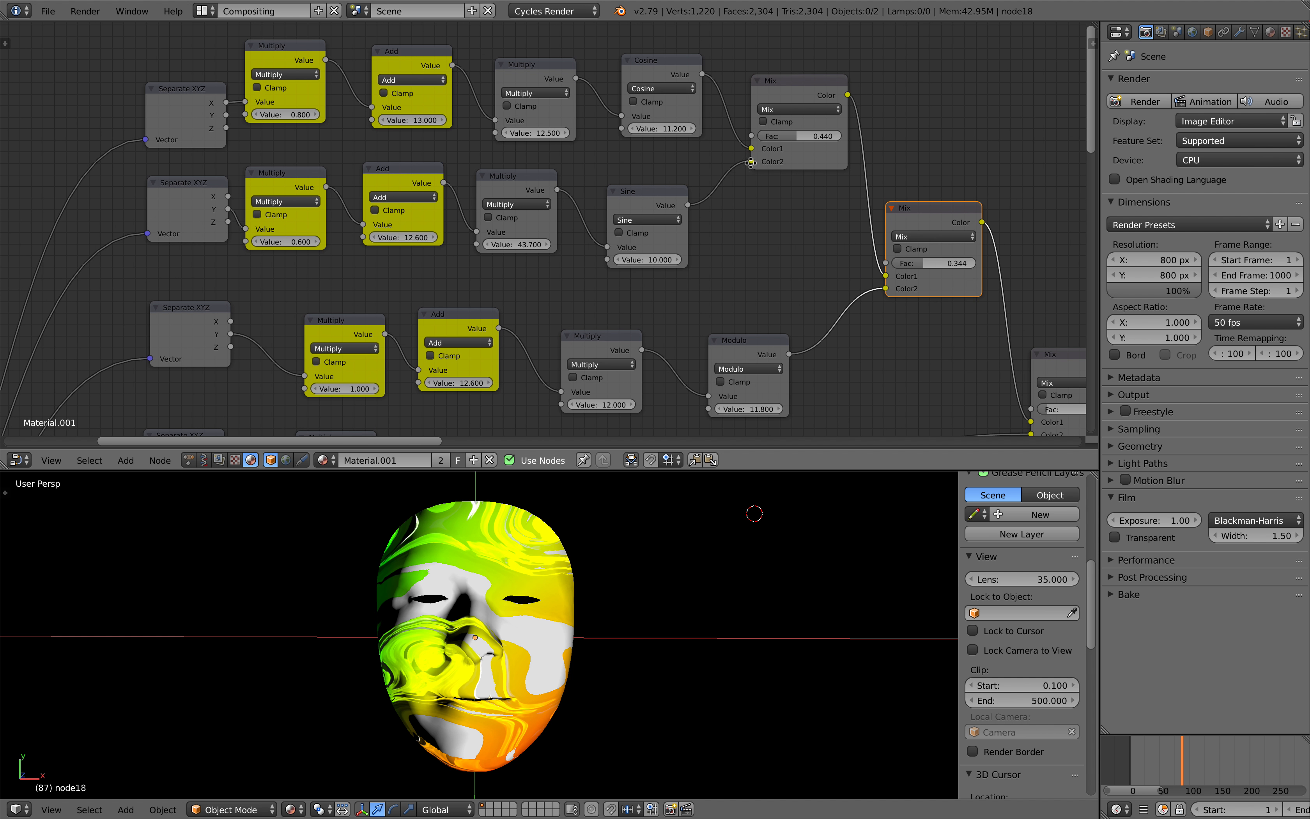
{"action": "middle_click_drag", "start_coordinate": [782, 140], "coordinate": [725, 164]}
{"action": "left_click_drag", "start_coordinate": [739, 152], "coordinate": [707, 152]}
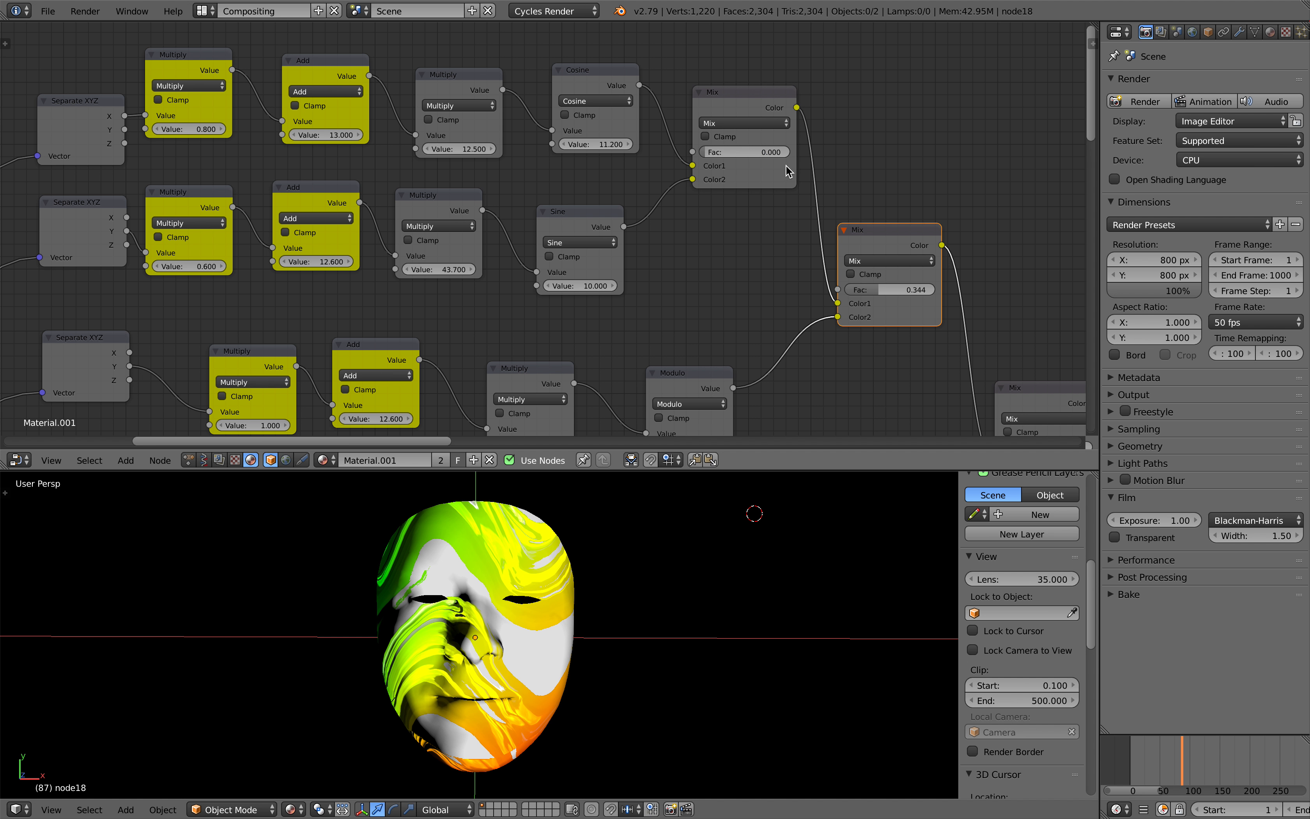
- Set the Fac values of the second, third and fourth Mix nodes to 0.253, 0.940 and 0.392
{"action": "middle_click_drag", "start_coordinate": [840, 283], "coordinate": [728, 249]}
{"action": "mouse_move", "coordinate": [764, 255]}
{"action": "left_mouse_down"}
{"action": "mouse_move", "coordinate": [821, 255]}
{"action": "mouse_move", "coordinate": [755, 255]}
{"action": "left_mouse_up"}
{"action": "middle_click_drag", "start_coordinate": [833, 259], "coordinate": [705, 173]}
{"action": "left_click_drag", "start_coordinate": [771, 327], "coordinate": [846, 327]}
{"action": "middle_click_drag", "start_coordinate": [914, 339], "coordinate": [762, 231]}
{"action": "left_click_drag", "start_coordinate": [823, 354], "coordinate": [865, 354]}
{"action": "middle_click_drag", "start_coordinate": [886, 389], "coordinate": [742, 247]}
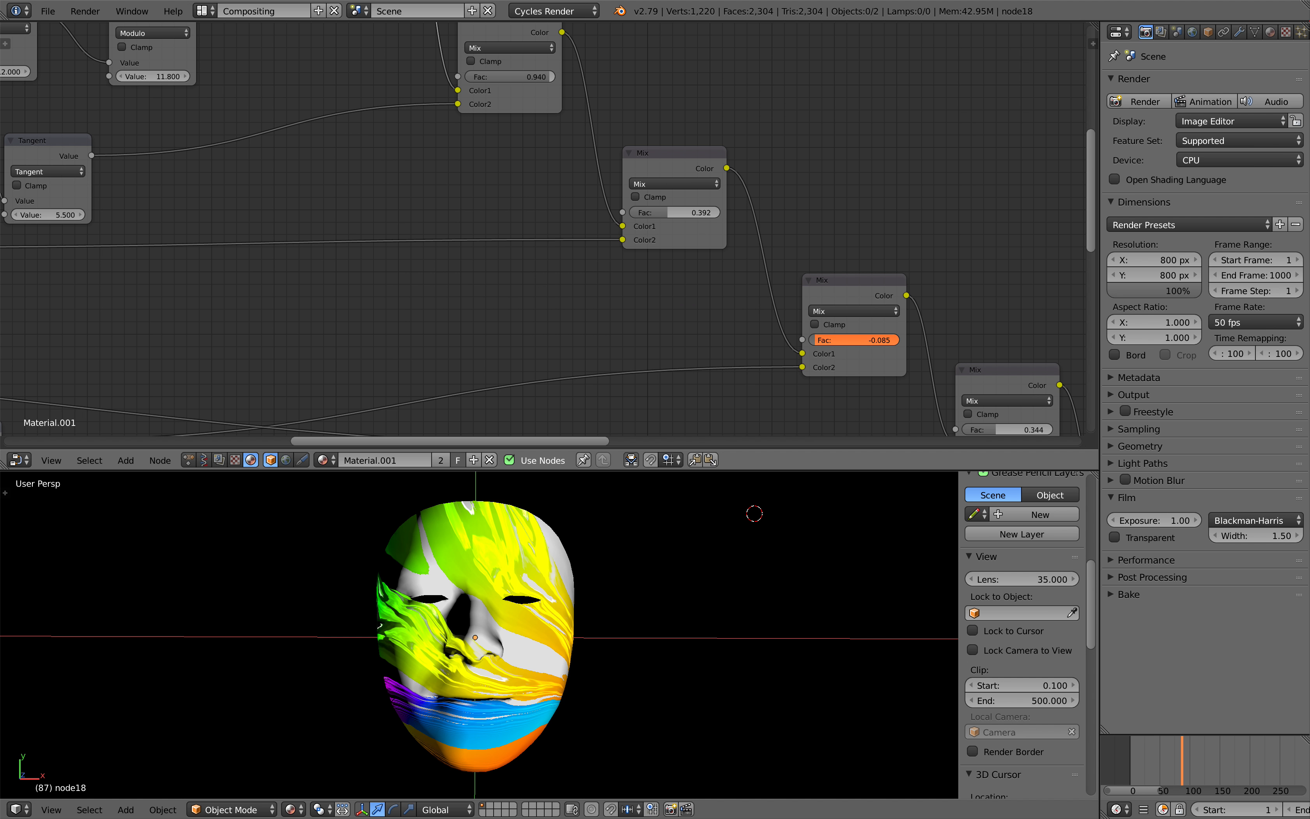
- Set the fifth Mix node's Fac to 0.835 and the sixth Mix node's Fac to 0.000
{"action": "left_click_drag", "start_coordinate": [854, 340], "coordinate": [888, 340]}
{"action": "middle_click_drag", "start_coordinate": [997, 405], "coordinate": [816, 329]}
{"action": "left_click_drag", "start_coordinate": [812, 353], "coordinate": [782, 354]}
{"action": "middle_click_drag", "start_coordinate": [853, 403], "coordinate": [656, 248]}
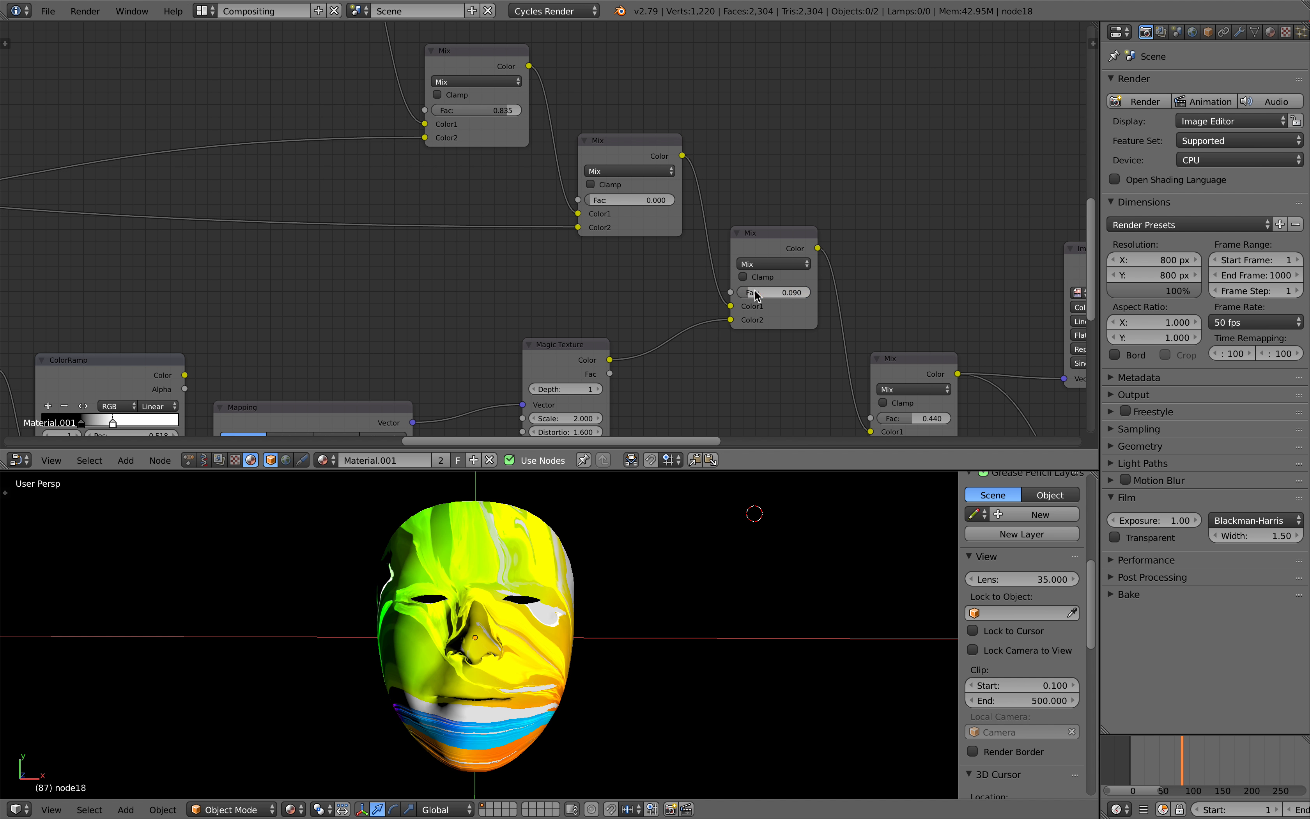
{"action": "middle_click_drag", "start_coordinate": [755, 295], "coordinate": [307, 263]}
- Disconnect the last Mix node from the Image Texture's Vector input to compare the mask, and reconnect it
{"action": "left_click", "coordinate": [620, 249]}
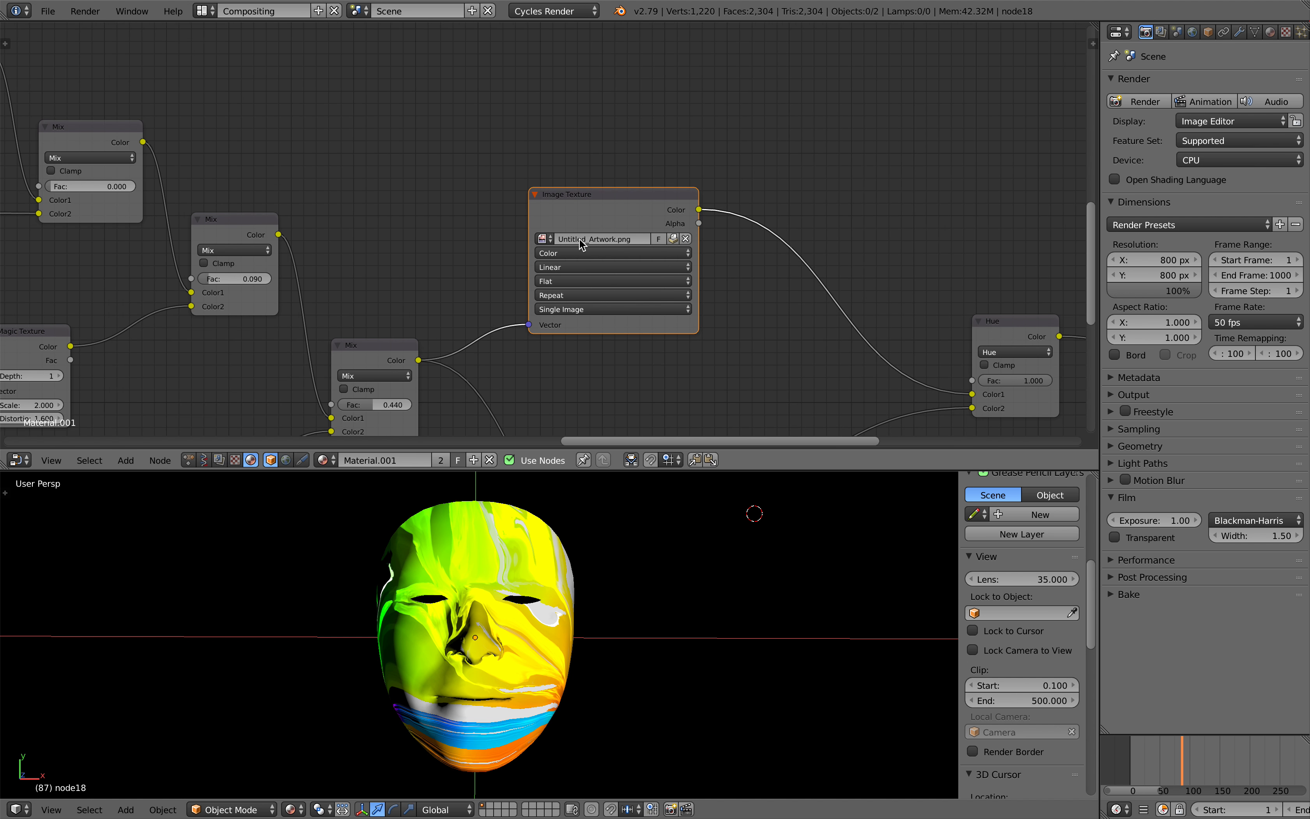
{"action": "scroll", "coordinate": [580, 244], "scroll_direction": "up", "scroll_amount": 2}
{"action": "middle_click_drag", "start_coordinate": [599, 264], "coordinate": [635, 216]}
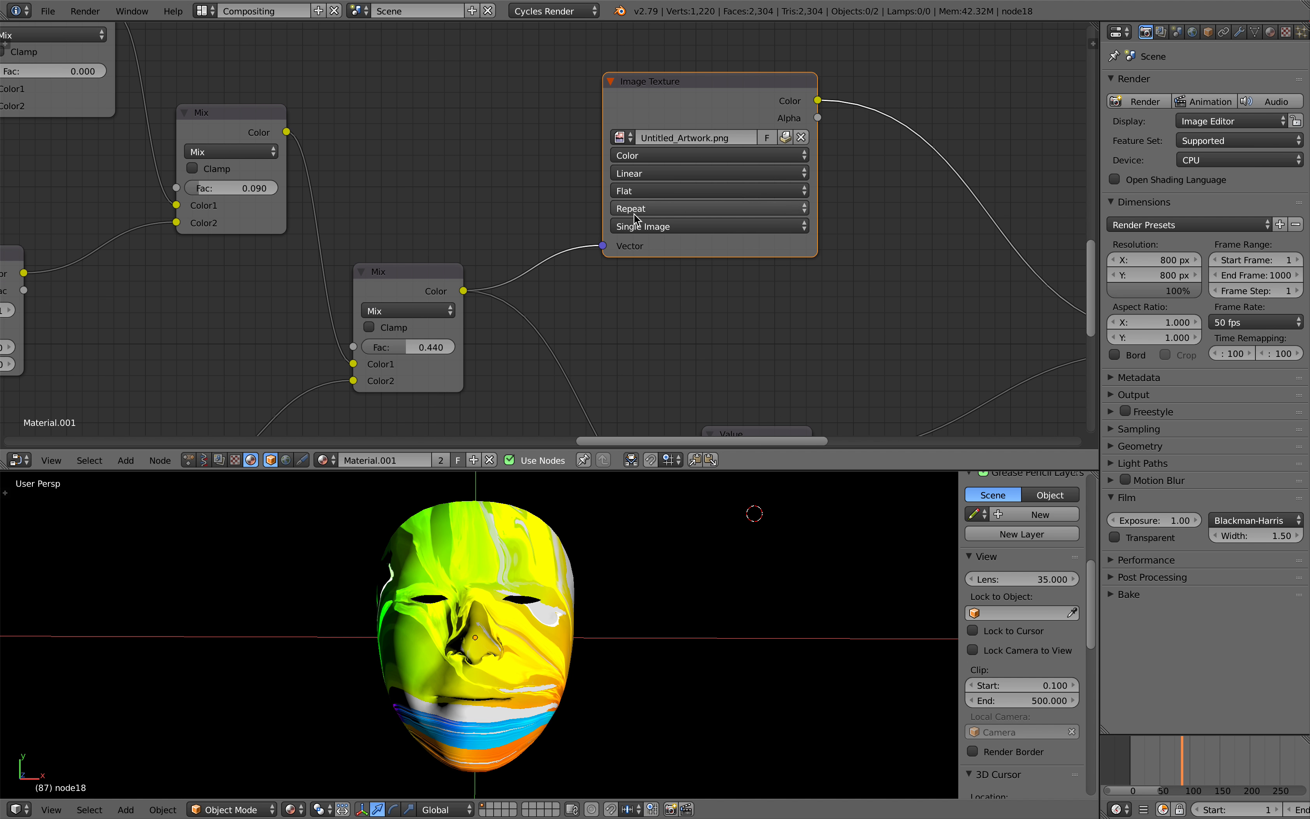
{"action": "left_click_drag", "start_coordinate": [607, 245], "coordinate": [567, 258]}
{"action": "scroll", "coordinate": [569, 265], "scroll_direction": "down", "scroll_amount": 6}
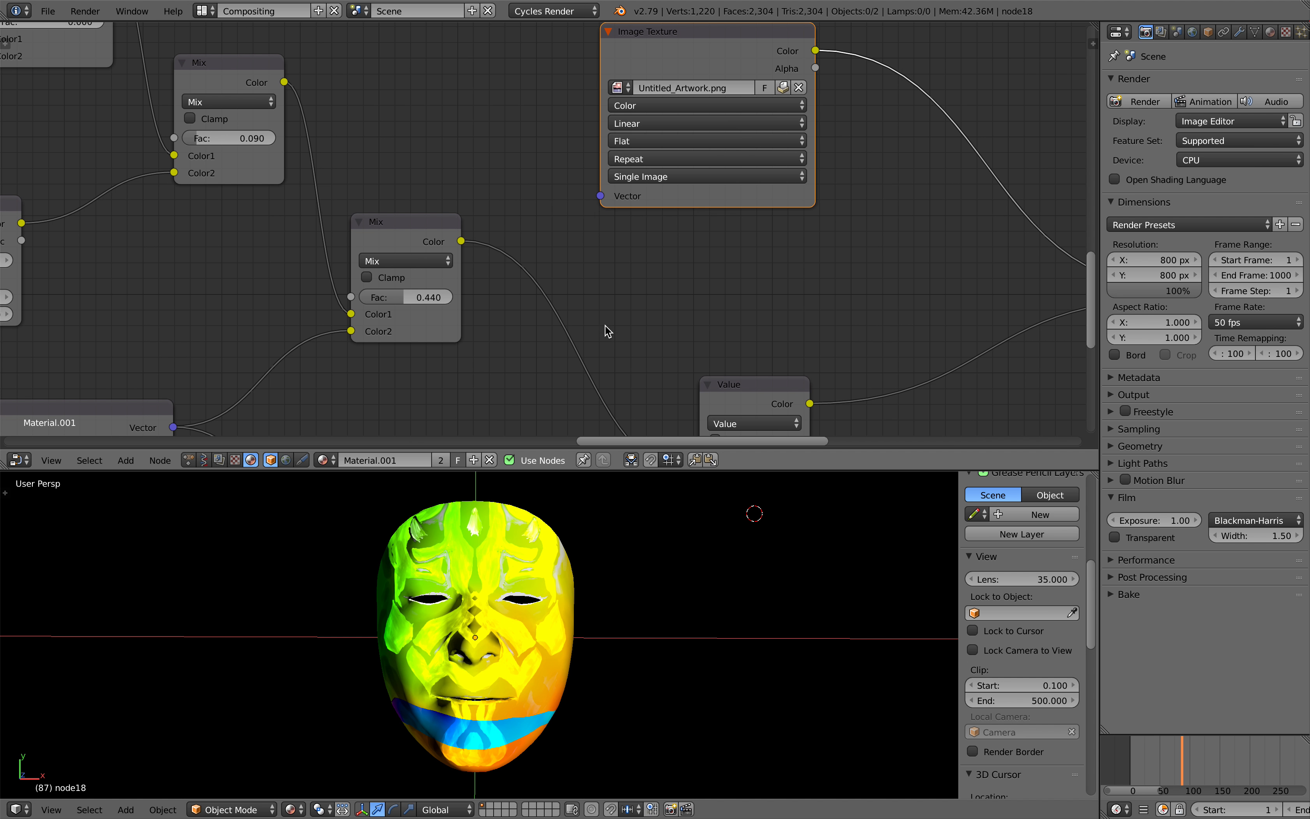
{"action": "scroll", "coordinate": [527, 277], "scroll_direction": "up", "scroll_amount": 1}
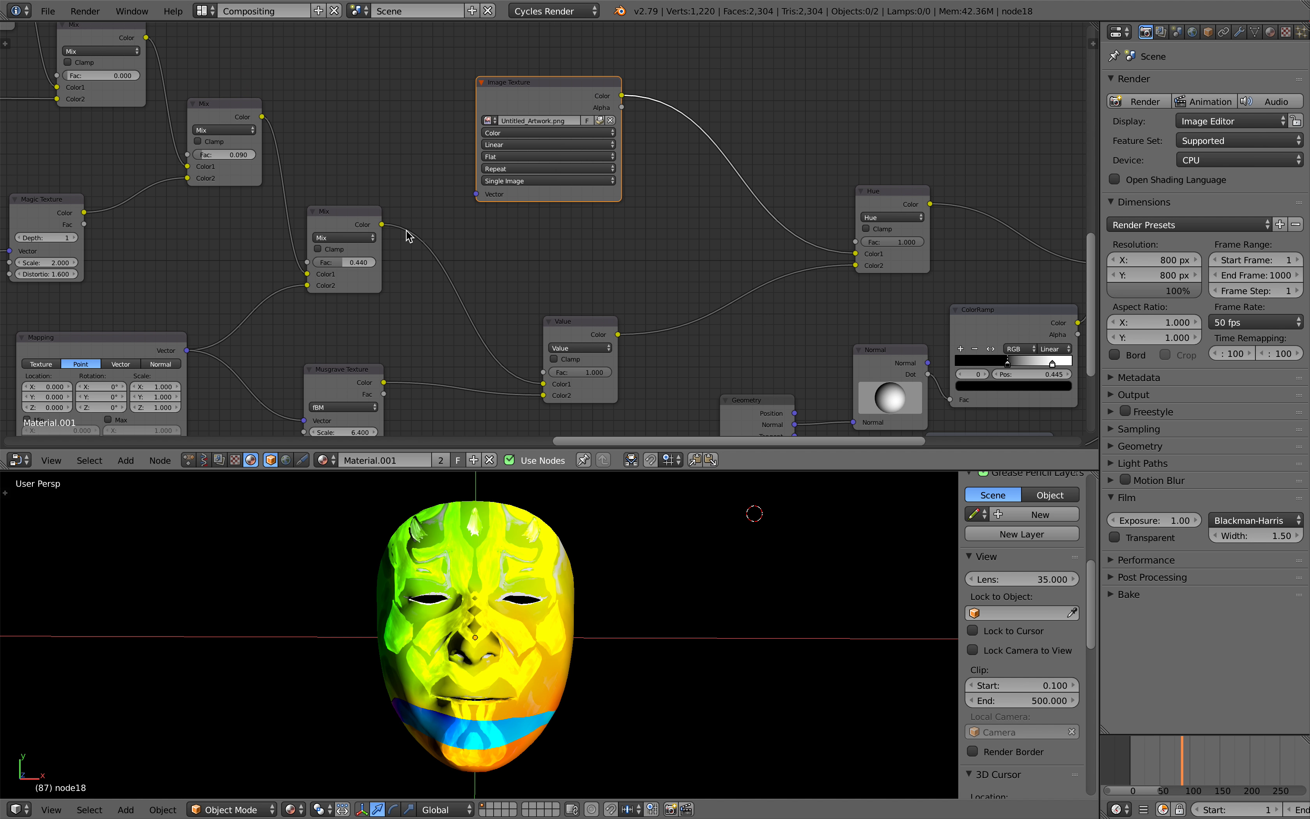
{"action": "left_click_drag", "start_coordinate": [474, 195], "coordinate": [475, 193]}
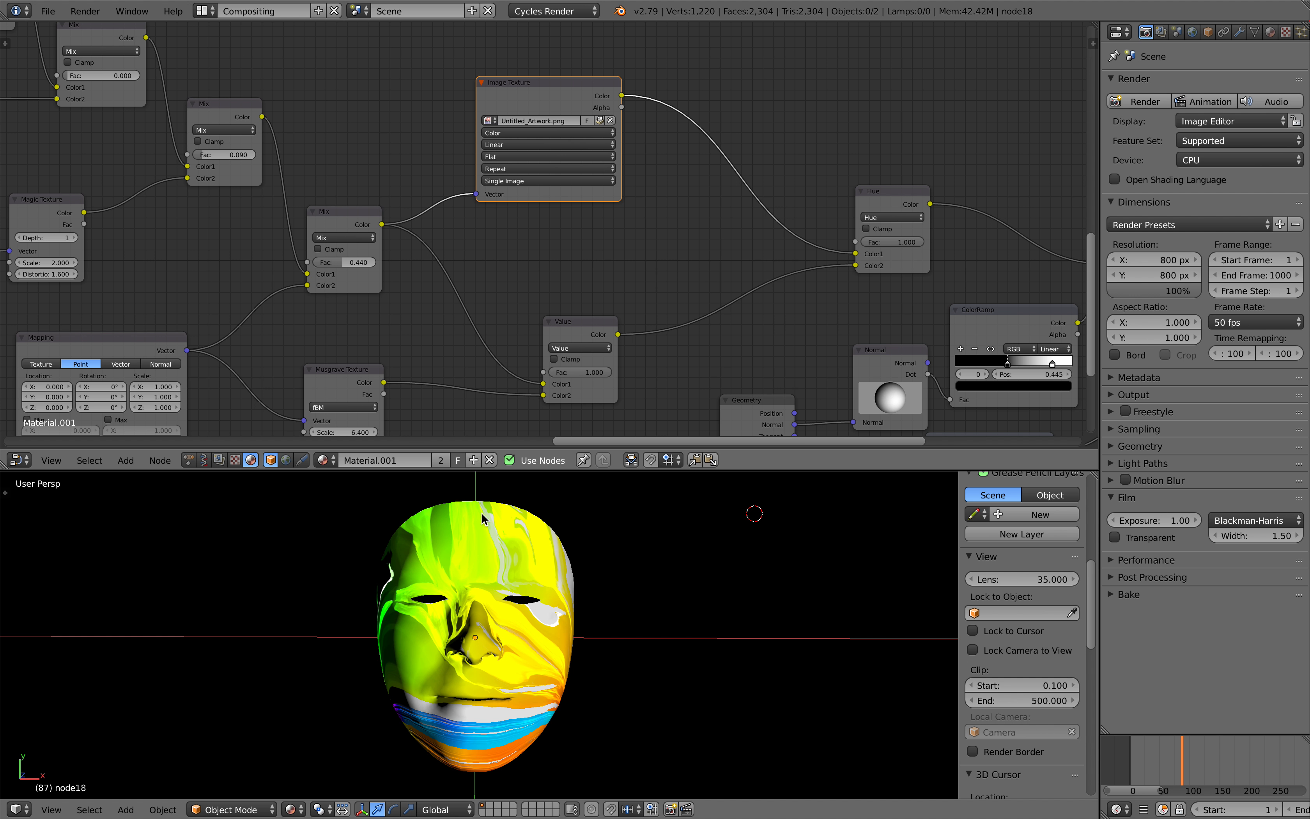
- Set the Fac of the Hue mix node following the Image Texture to 0.345
{"action": "middle_click_drag", "start_coordinate": [690, 239], "coordinate": [508, 185]}
{"action": "middle_click_drag", "start_coordinate": [684, 125], "coordinate": [622, 160]}
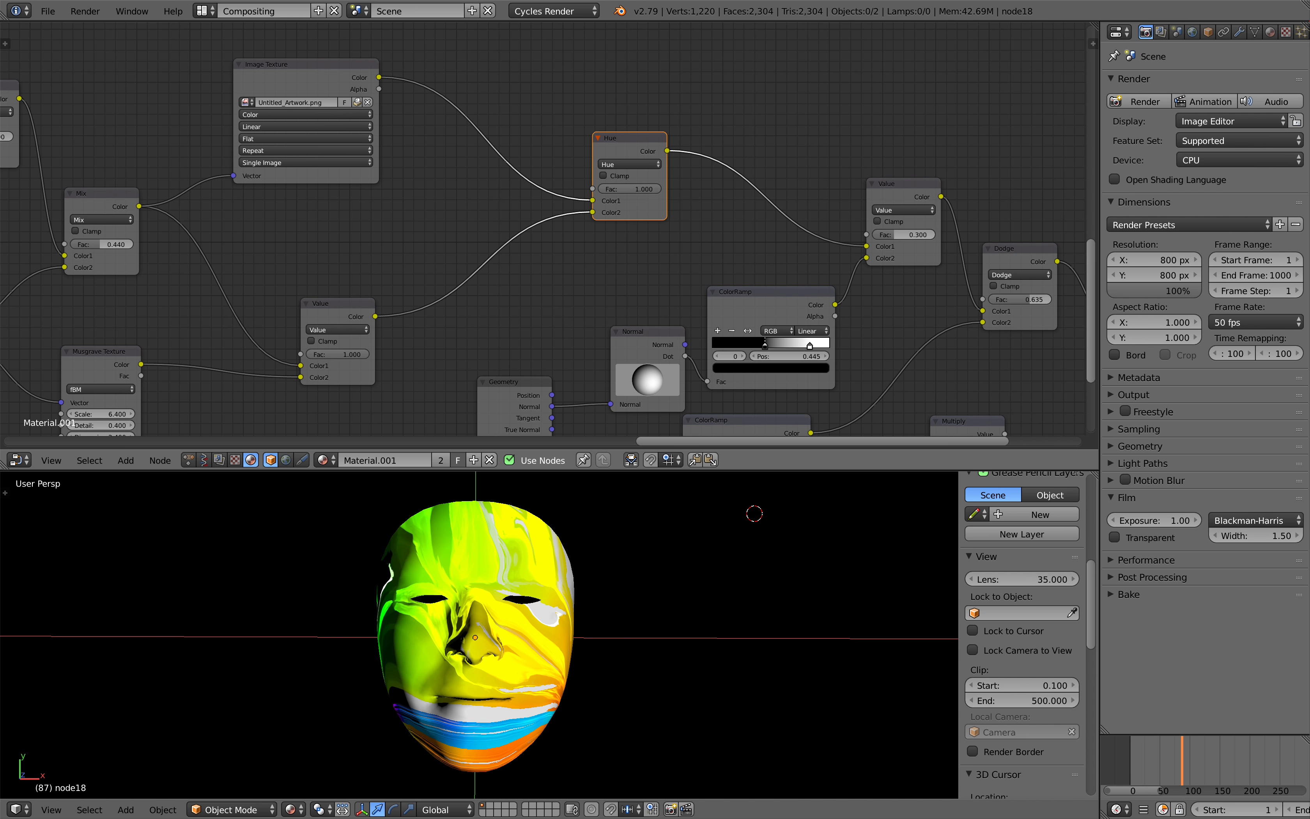
{"action": "mouse_move", "coordinate": [642, 189]}
{"action": "left_mouse_down"}
{"action": "mouse_move", "coordinate": [593, 188]}
{"action": "mouse_move", "coordinate": [620, 188]}
{"action": "left_mouse_up"}
{"action": "middle_click_drag", "start_coordinate": [704, 202], "coordinate": [536, 154]}
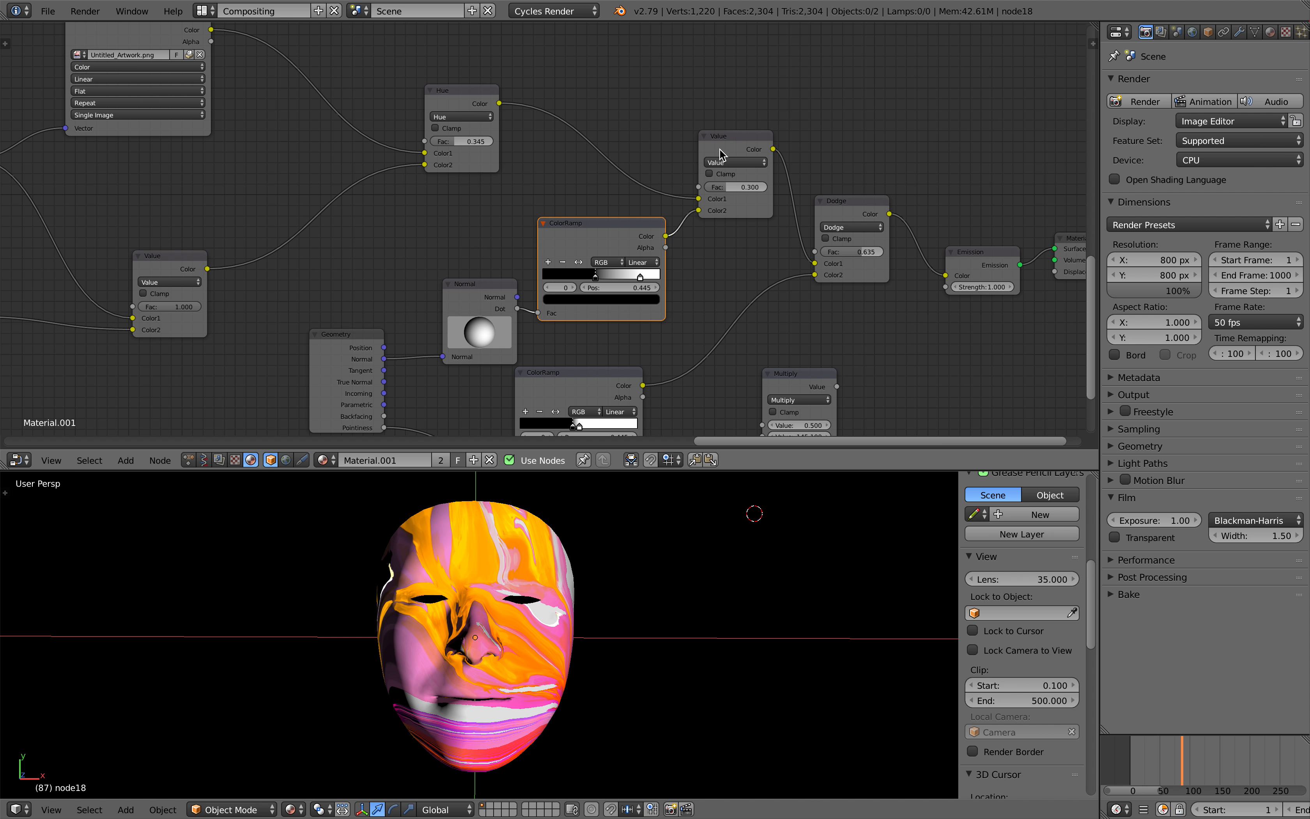
- Space out the Dodge, Emission and Material Output nodes at the end of the material chain
{"action": "left_click_drag", "start_coordinate": [857, 216], "coordinate": [874, 190]}
{"action": "middle_click_drag", "start_coordinate": [874, 191], "coordinate": [593, 161]}
{"action": "left_click", "coordinate": [679, 233]}
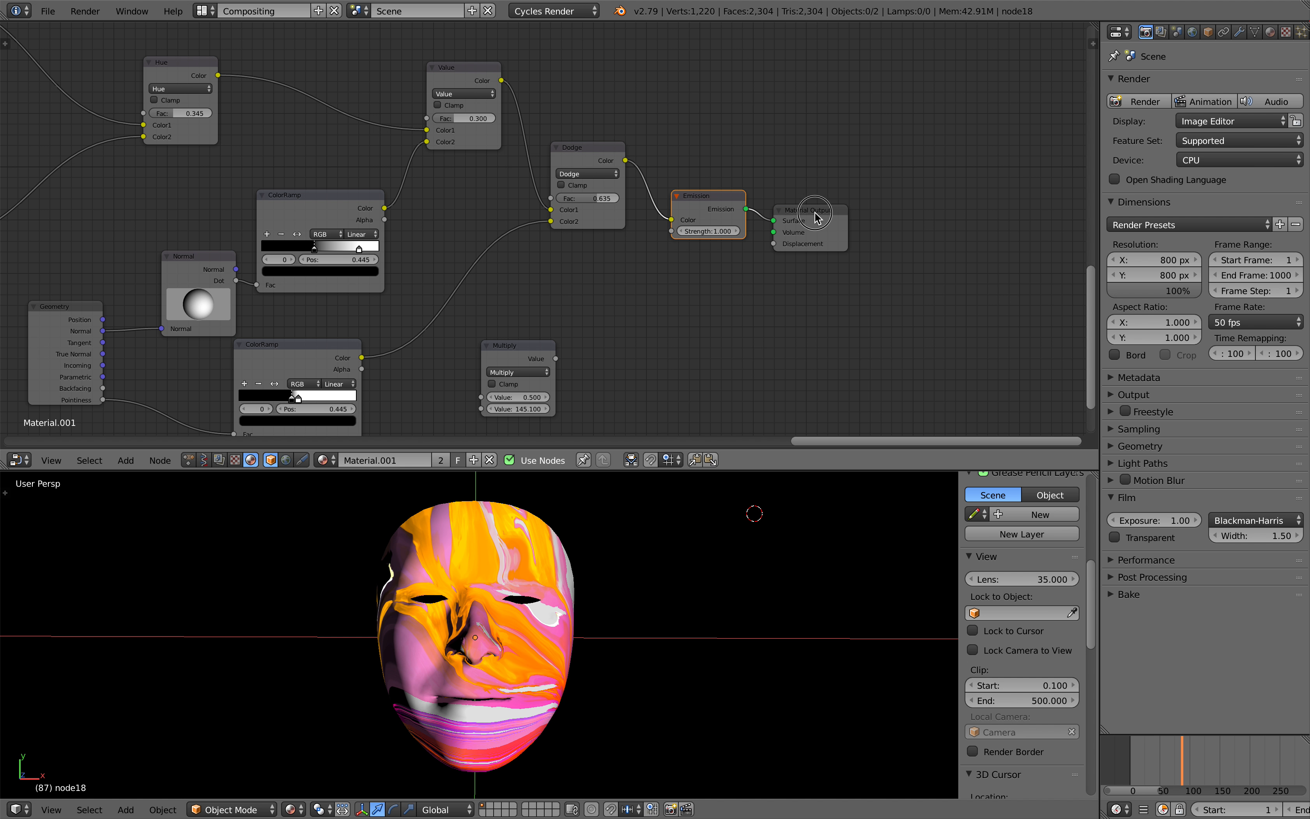
{"action": "left_click_drag", "start_coordinate": [729, 204], "coordinate": [751, 184]}
{"action": "middle_click_drag", "start_coordinate": [714, 169], "coordinate": [804, 154]}
{"action": "middle_click_drag", "start_coordinate": [657, 195], "coordinate": [740, 181]}
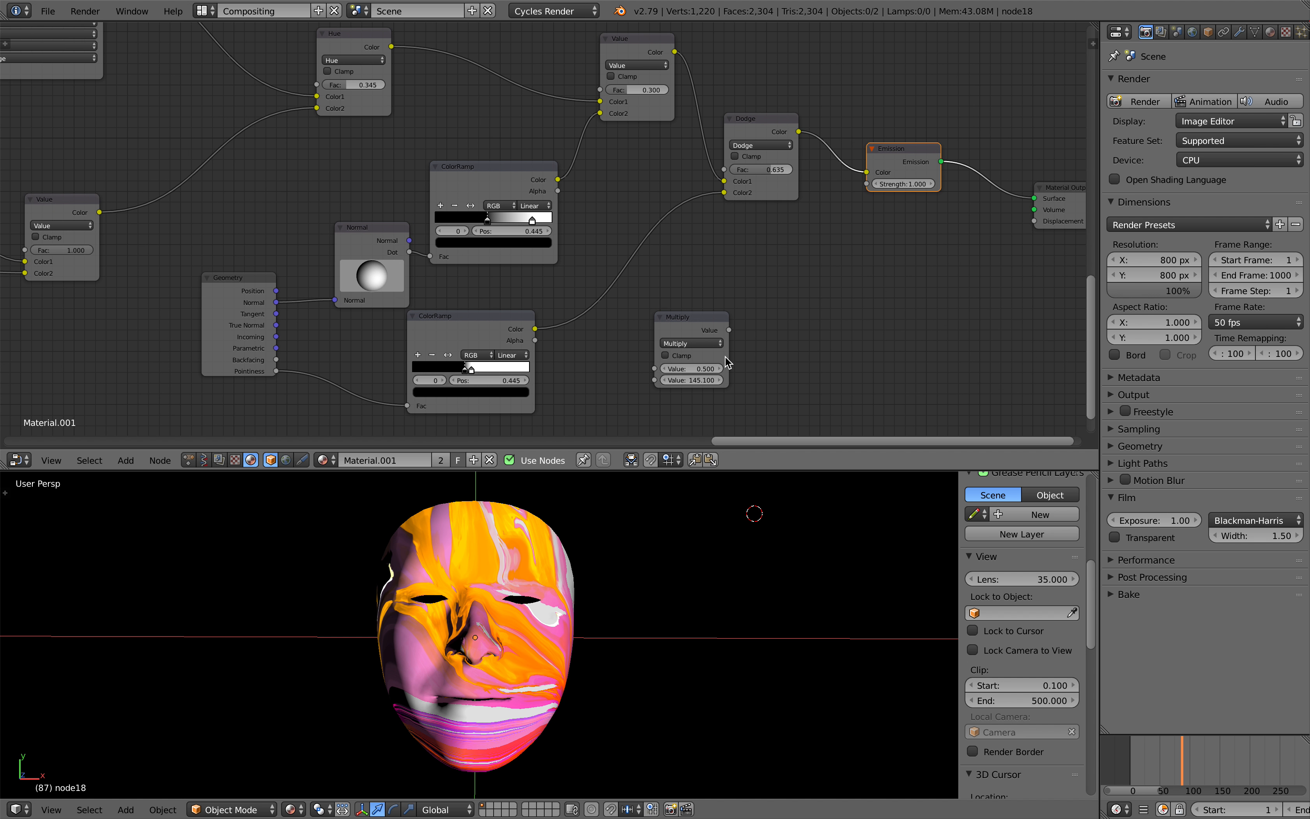
- Examine the Geometry, Normal and ColorRamp shading branch and browse the texture node types that can be added
{"action": "scroll", "coordinate": [530, 282], "scroll_direction": "down", "scroll_amount": 4}
{"action": "middle_click_drag", "start_coordinate": [529, 281], "coordinate": [705, 287]}
{"action": "middle_click_drag", "start_coordinate": [569, 284], "coordinate": [661, 275]}
{"action": "scroll", "coordinate": [616, 264], "scroll_direction": "up", "scroll_amount": 1}
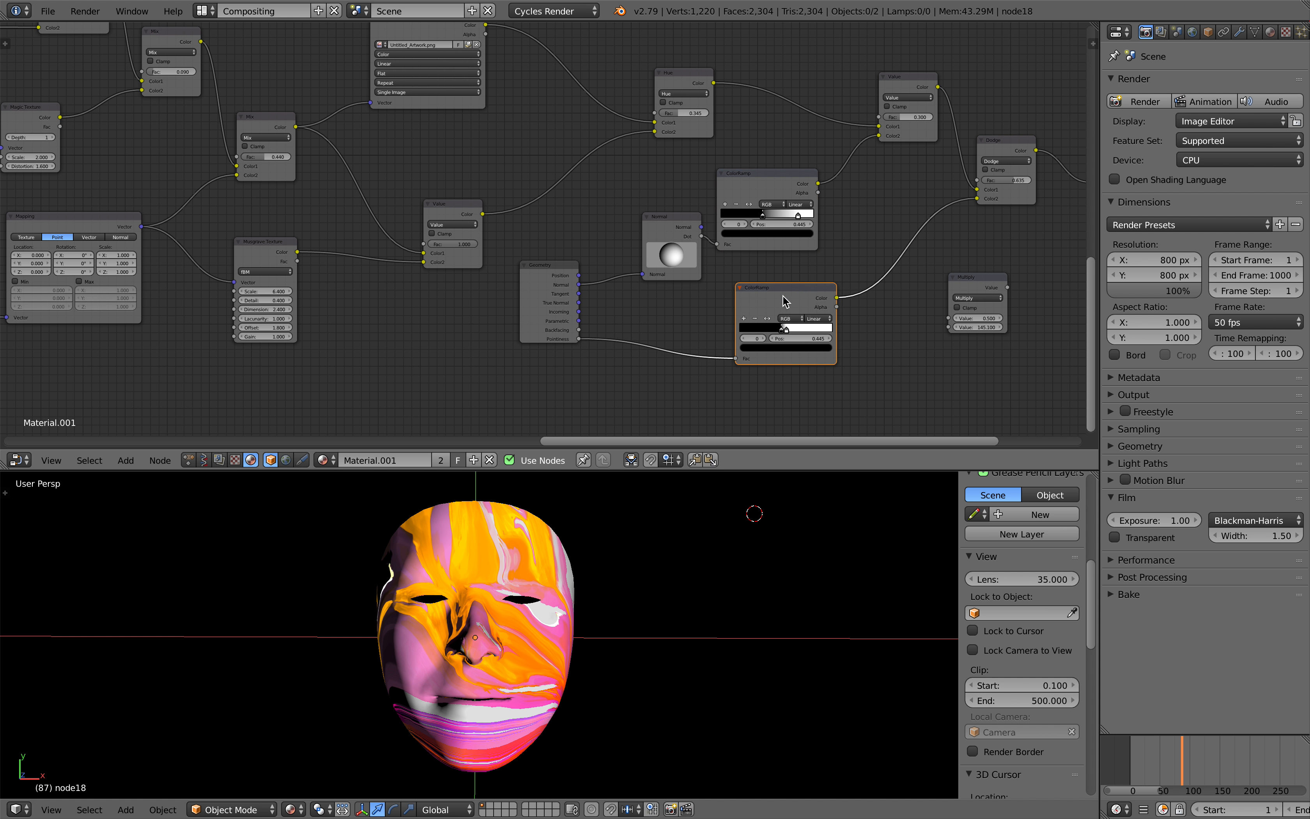
{"action": "middle_click_drag", "start_coordinate": [581, 275], "coordinate": [719, 288]}
{"action": "middle_click_drag", "start_coordinate": [642, 261], "coordinate": [740, 266]}
{"action": "middle_click_drag", "start_coordinate": [754, 332], "coordinate": [542, 339]}
{"action": "scroll", "coordinate": [570, 308], "scroll_direction": "up", "scroll_amount": 2}
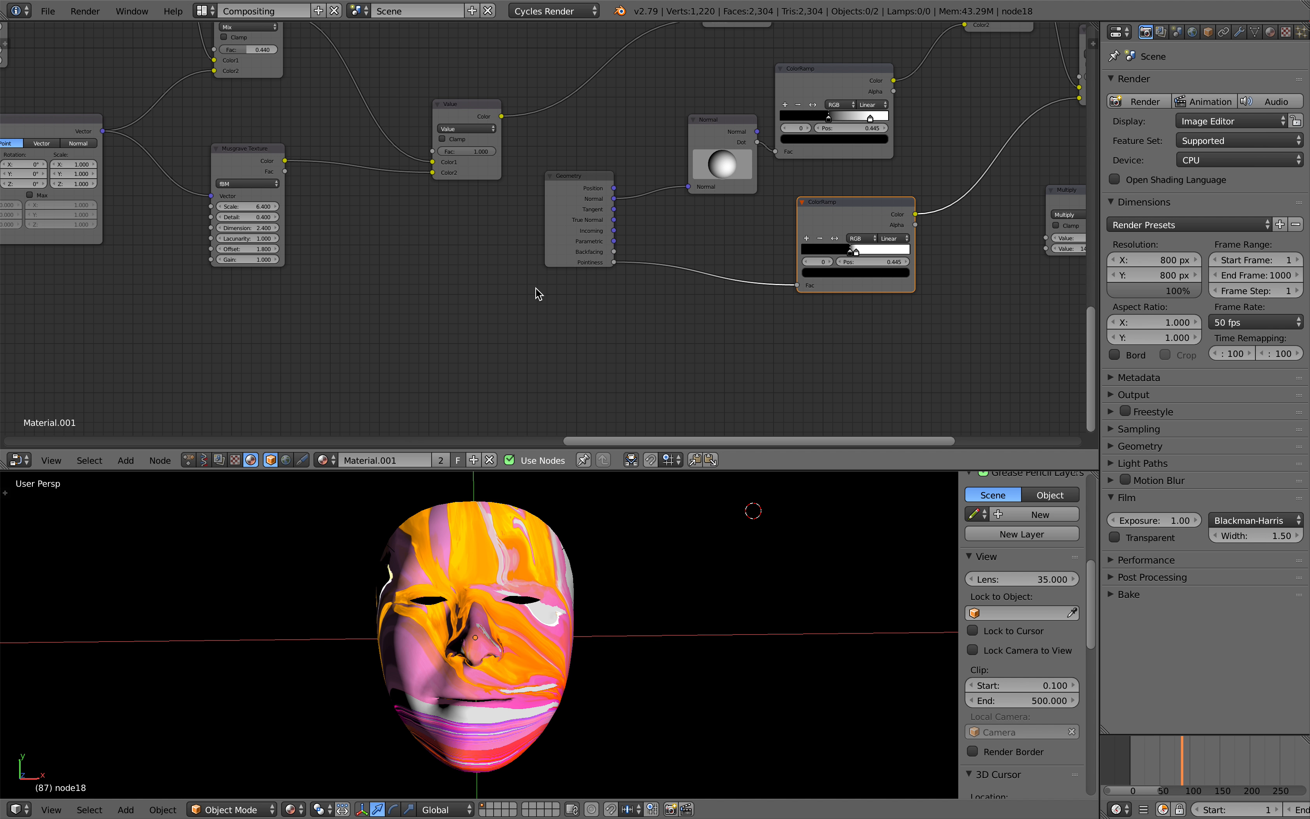
{"action": "key", "text": "shift+a"}
{"action": "mouse_move", "coordinate": [531, 361]}
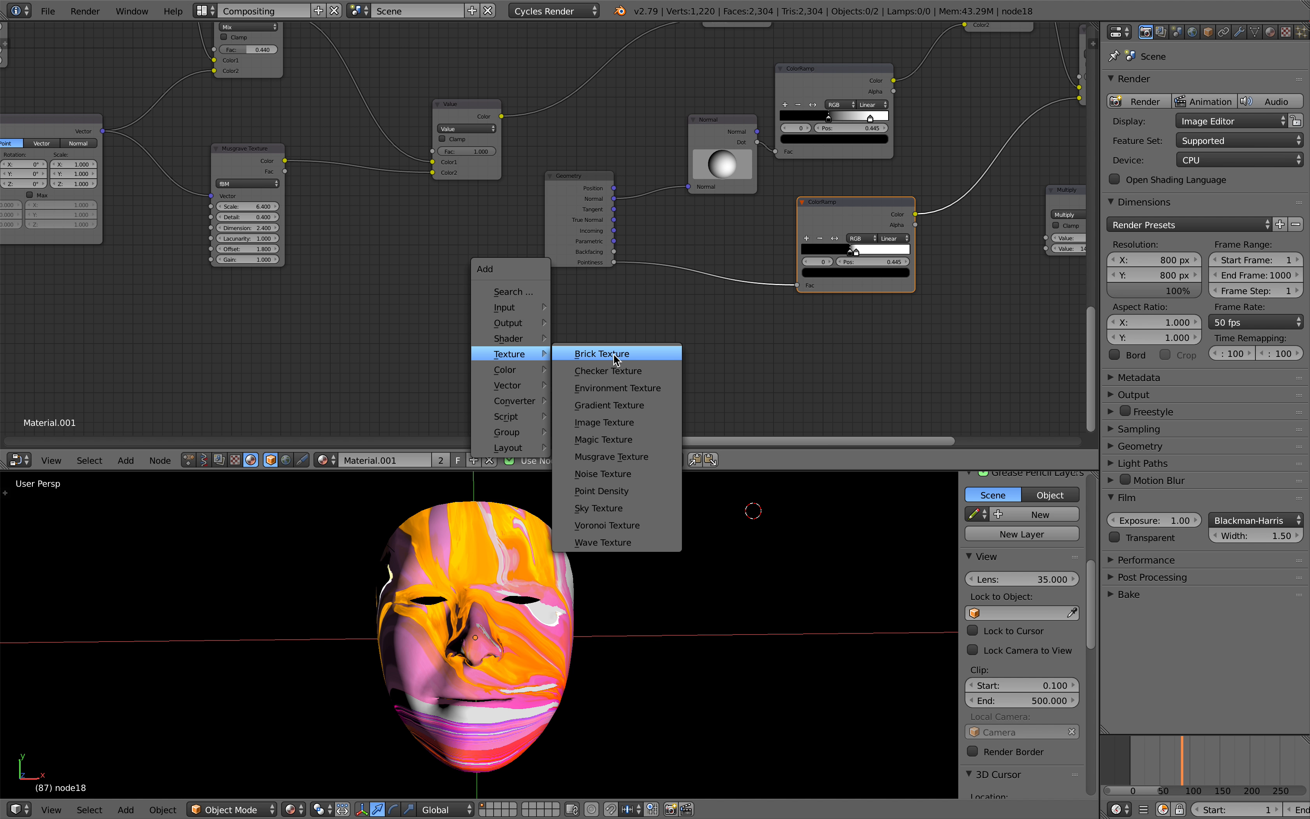
- Examine the Musgrave, Magic Texture, Mapping and Hue Saturation Value branches back to the Separate XYZ math rows
{"action": "middle_click_drag", "start_coordinate": [373, 320], "coordinate": [779, 387]}
{"action": "middle_click_drag", "start_coordinate": [517, 298], "coordinate": [576, 351]}
{"action": "scroll", "coordinate": [540, 310], "scroll_direction": "up", "scroll_amount": 1}
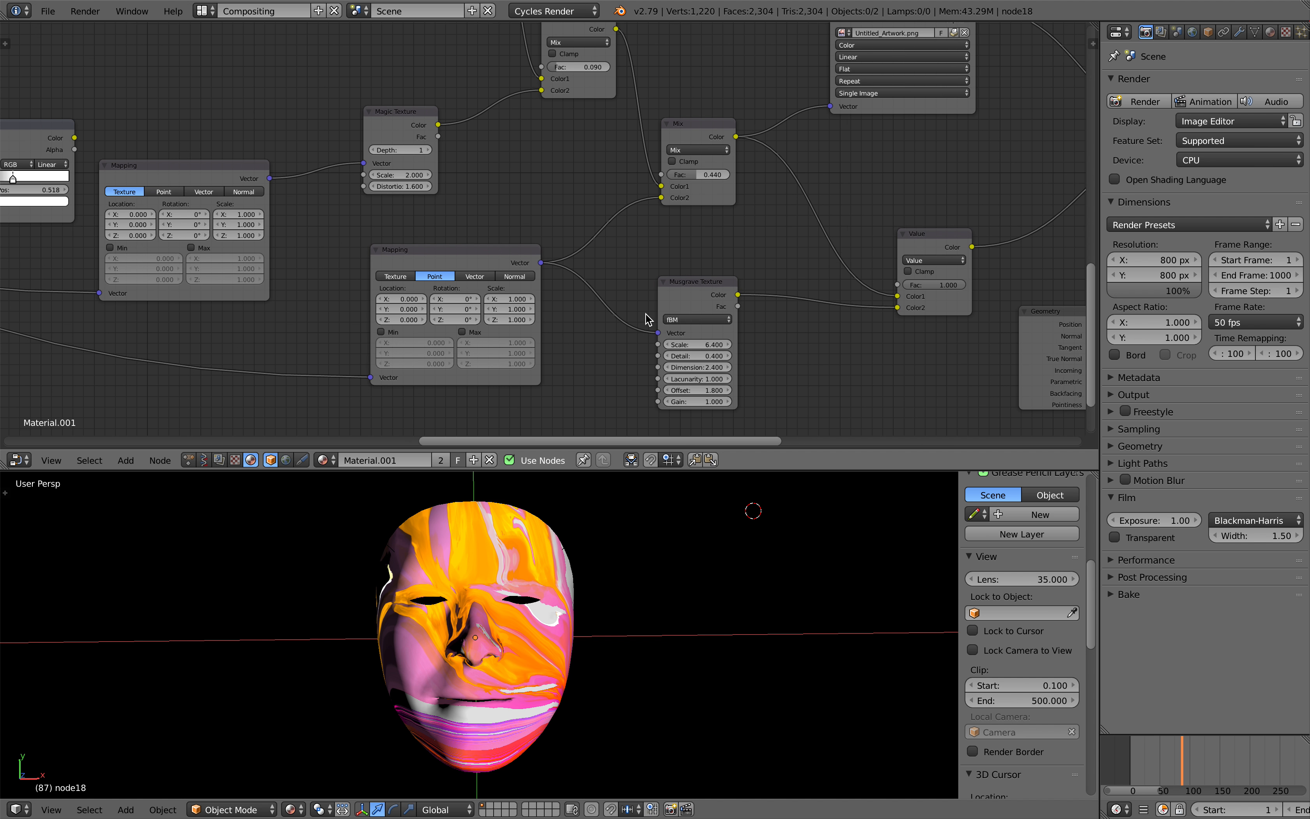
{"action": "scroll", "coordinate": [647, 319], "scroll_direction": "down", "scroll_amount": 3}
{"action": "middle_click_drag", "start_coordinate": [445, 294], "coordinate": [638, 316]}
{"action": "middle_click_drag", "start_coordinate": [552, 300], "coordinate": [762, 298]}
{"action": "middle_click_drag", "start_coordinate": [492, 224], "coordinate": [598, 278]}
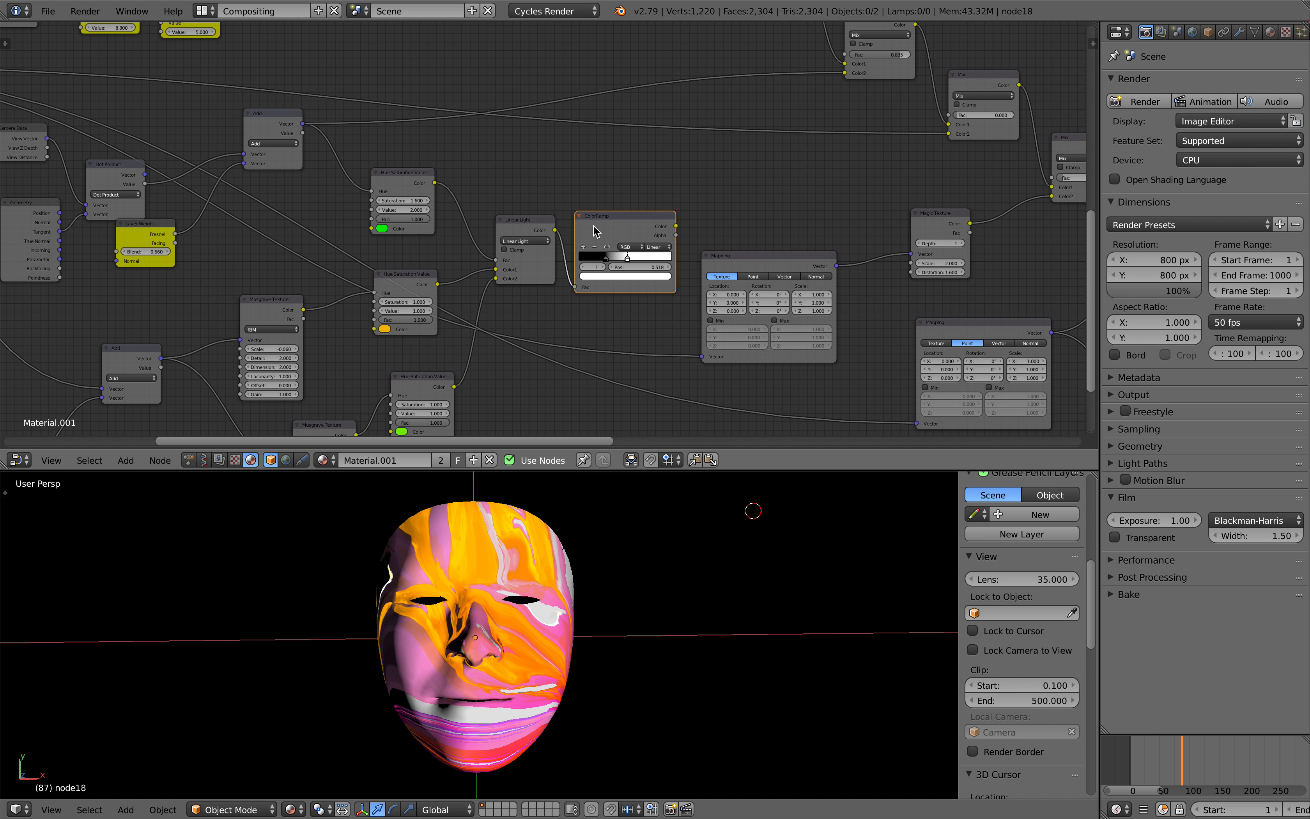
{"action": "middle_click_drag", "start_coordinate": [514, 189], "coordinate": [657, 275]}
{"action": "middle_click_drag", "start_coordinate": [365, 144], "coordinate": [615, 387]}
{"action": "middle_click_drag", "start_coordinate": [518, 230], "coordinate": [537, 292]}
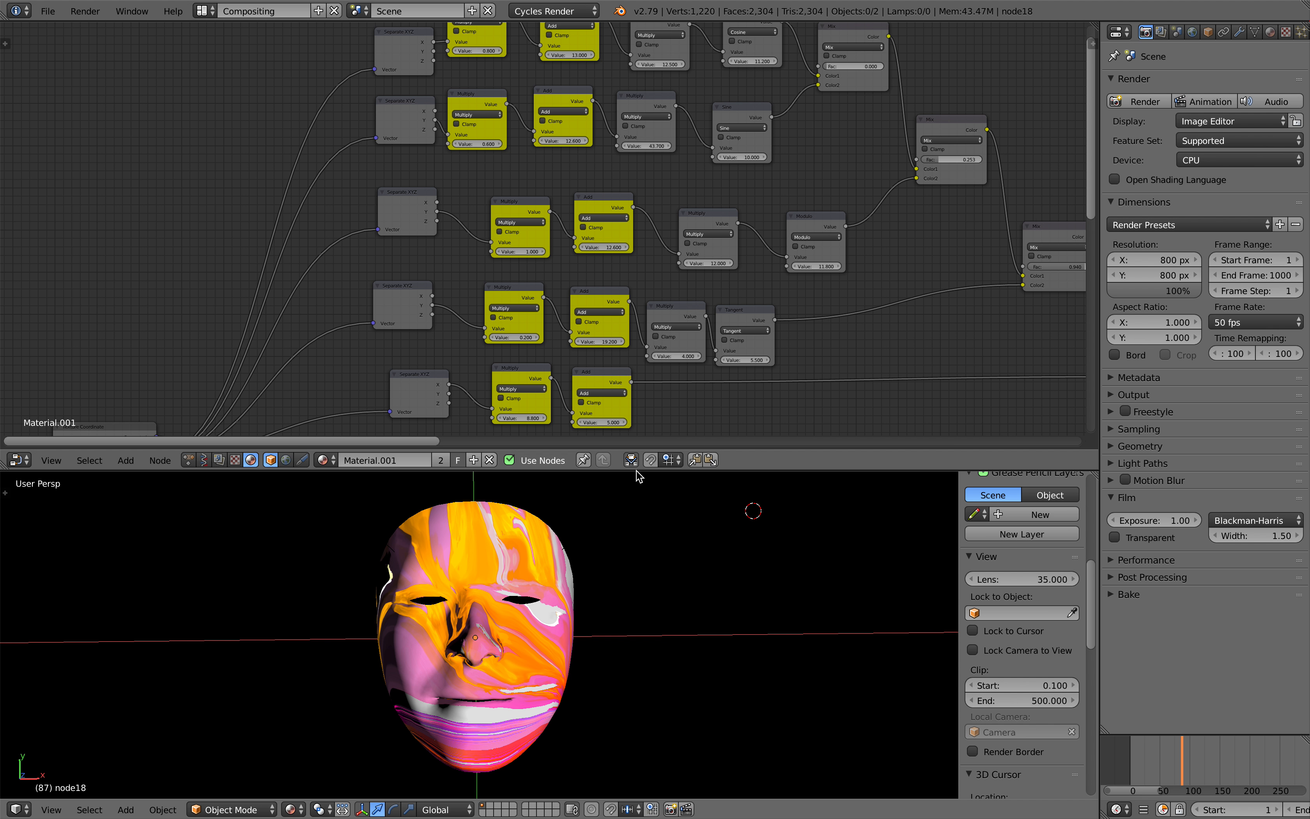
- Make the node editor taller and move the Texture Coordinate node farther from the Separate XYZ nodes
{"action": "left_click_drag", "start_coordinate": [636, 471], "coordinate": [611, 556]}
{"action": "middle_click_drag", "start_coordinate": [175, 512], "coordinate": [259, 431]}
{"action": "scroll", "coordinate": [260, 431], "scroll_direction": "down", "scroll_amount": 1}
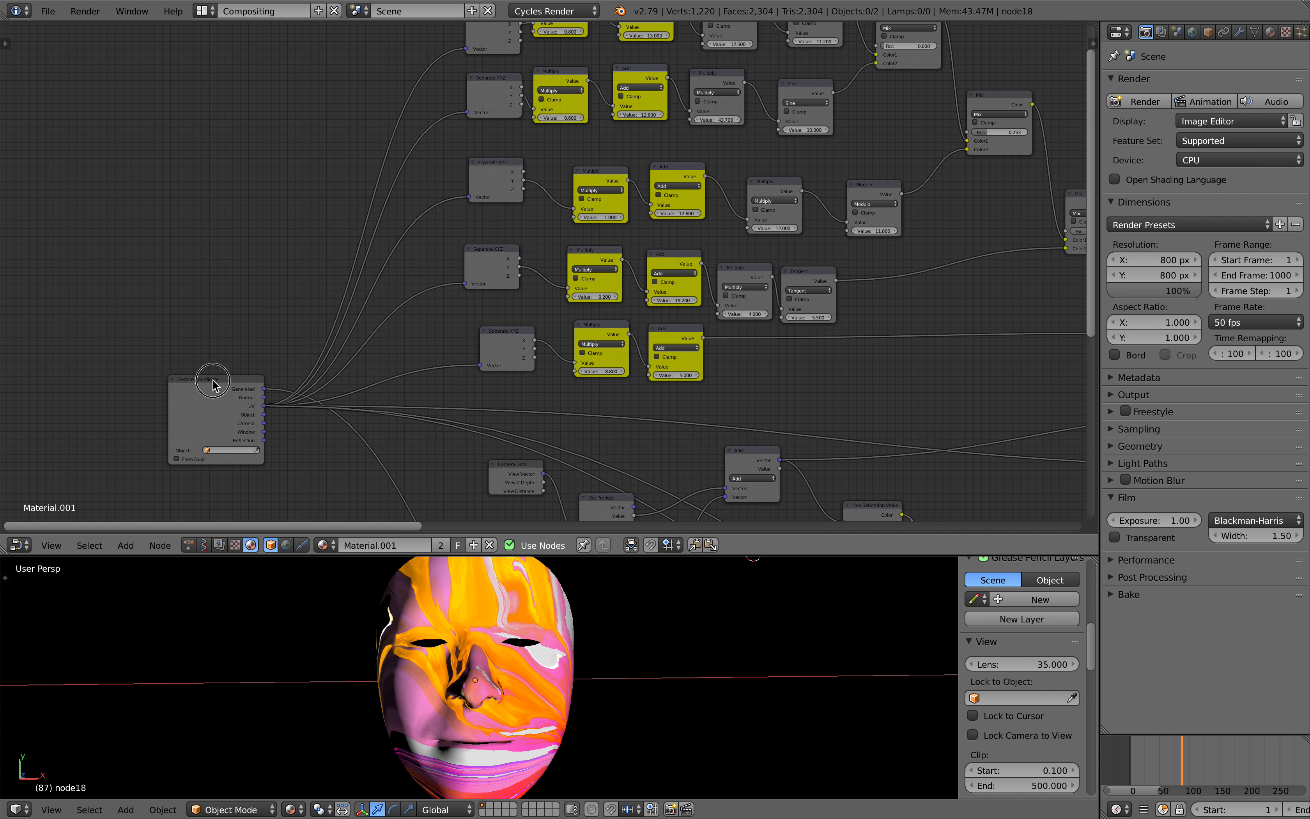
{"action": "left_click_drag", "start_coordinate": [213, 381], "coordinate": [165, 355]}
{"action": "scroll", "coordinate": [293, 311], "scroll_direction": "down", "scroll_amount": 1}
{"action": "middle_click_drag", "start_coordinate": [321, 302], "coordinate": [260, 366]}
{"action": "scroll", "coordinate": [262, 271], "scroll_direction": "up", "scroll_amount": 2}
{"action": "middle_click_drag", "start_coordinate": [262, 268], "coordinate": [259, 302]}
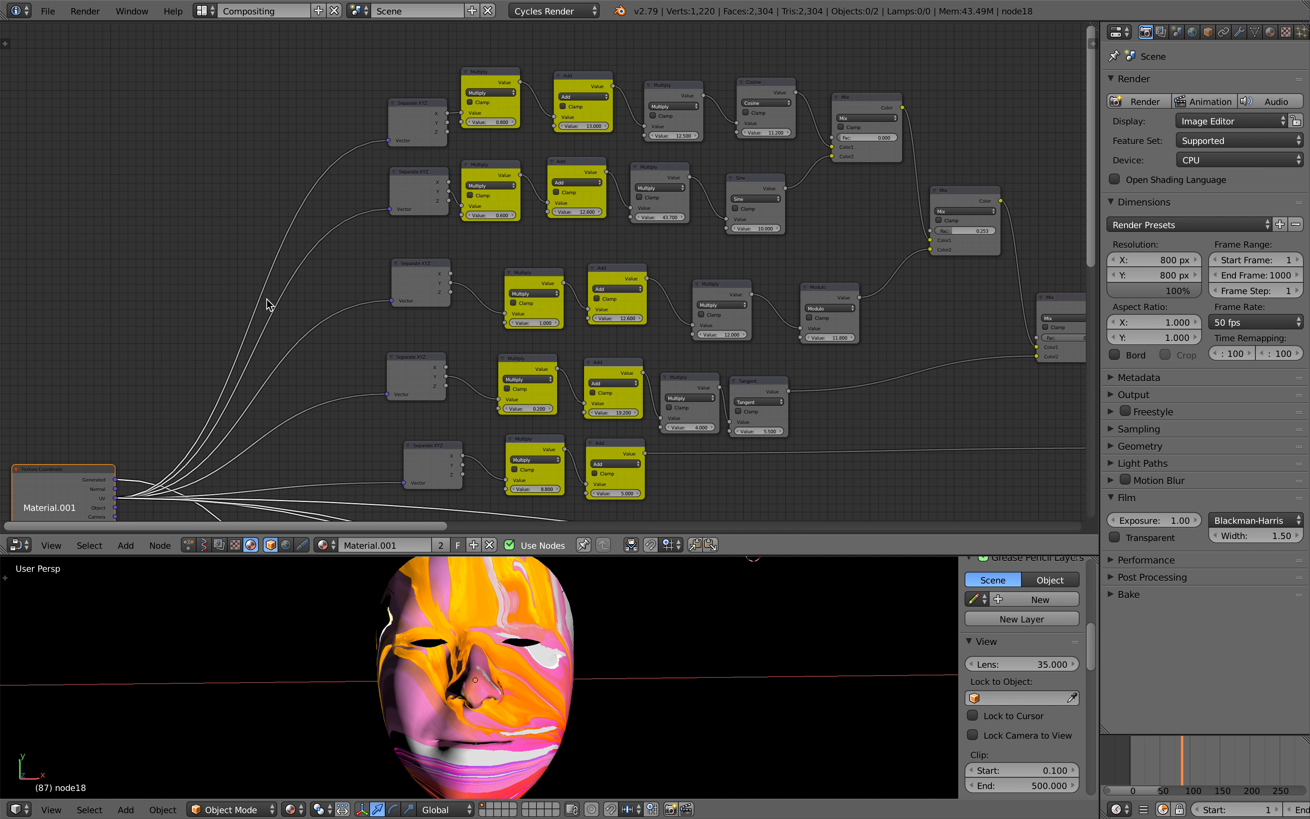
- Move the first row's Separate XYZ node away from its yellow Multiply node
{"action": "middle_click_drag", "start_coordinate": [389, 245], "coordinate": [365, 248]}
{"action": "scroll", "coordinate": [341, 247], "scroll_direction": "up", "scroll_amount": 1}
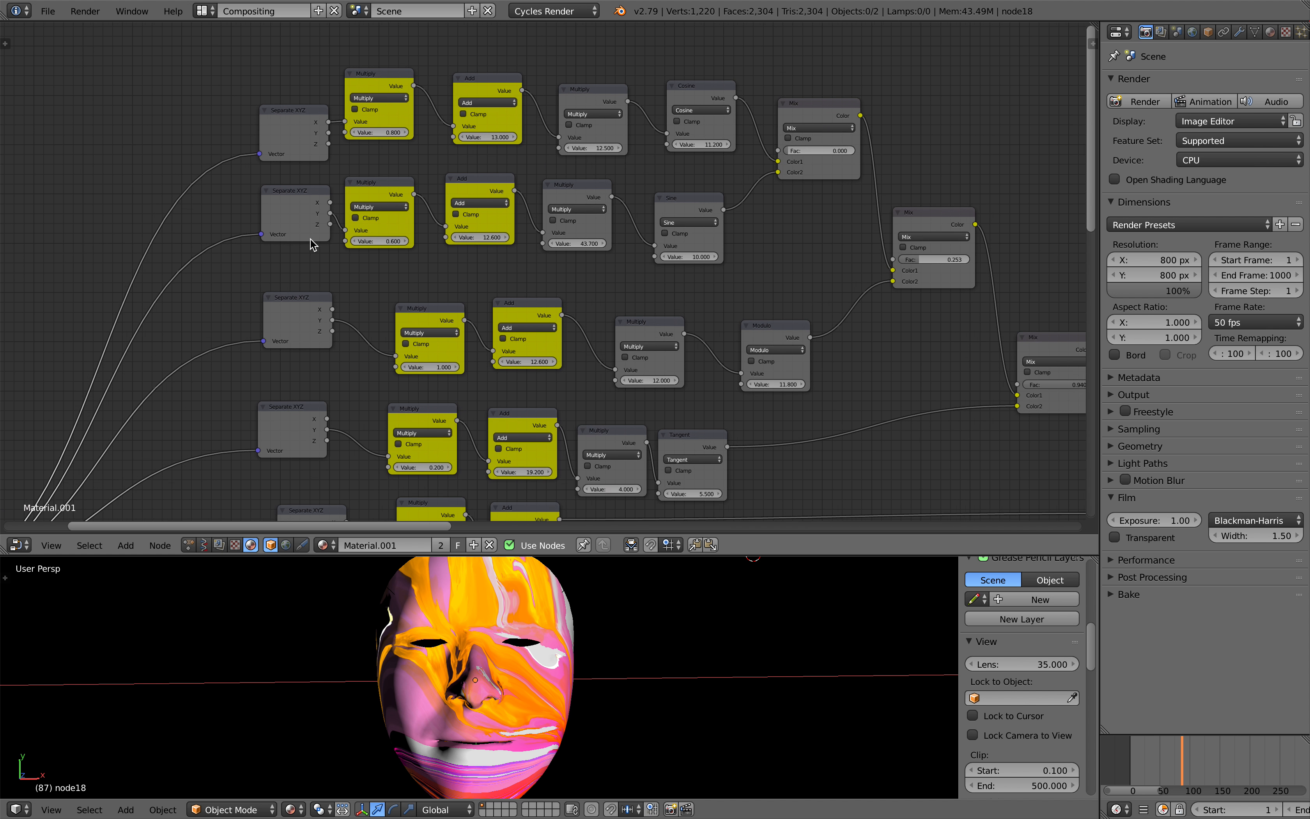
{"action": "left_click_drag", "start_coordinate": [296, 124], "coordinate": [282, 117]}
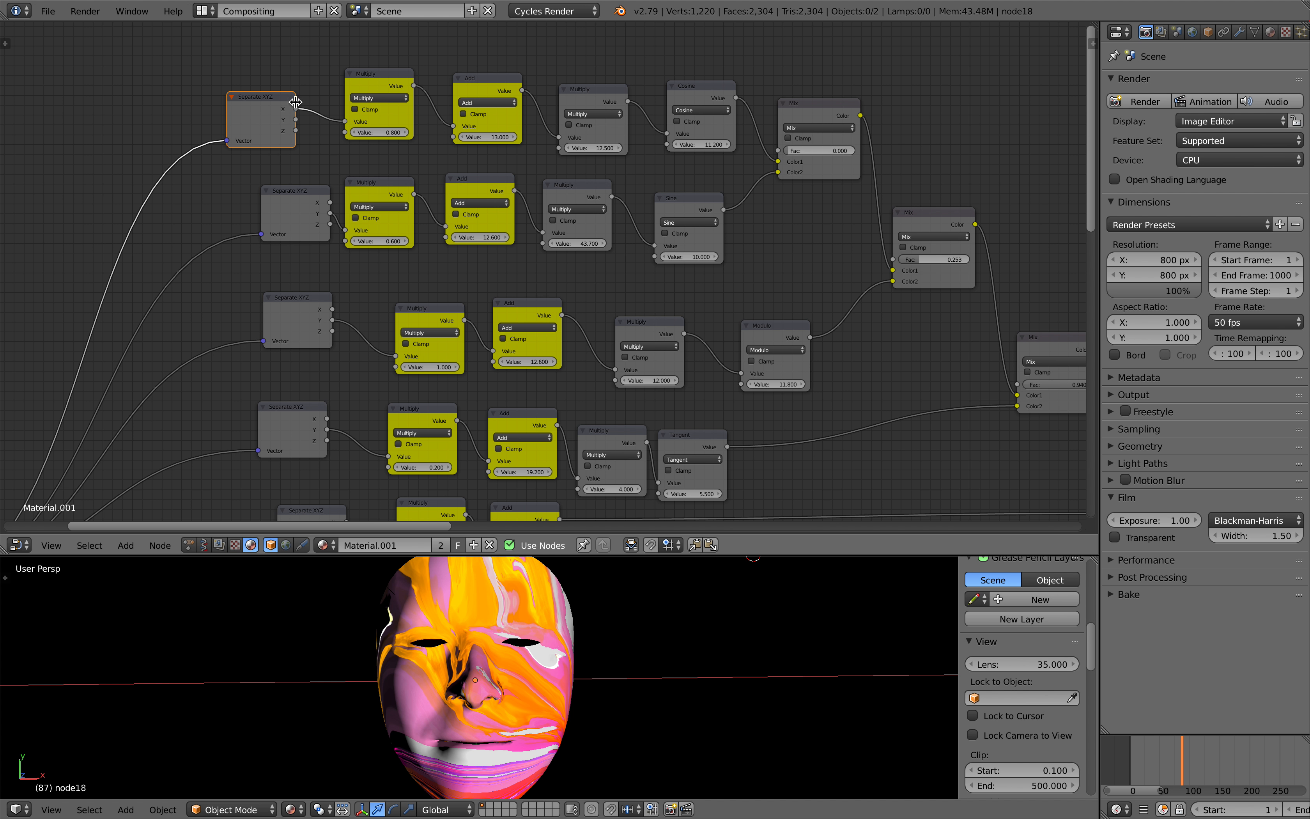
{"action": "left_click_drag", "start_coordinate": [275, 100], "coordinate": [276, 107]}
- Set the first two rows' Add values to 15.400 and 14.400 and adjust the first row's Multiply and Add positions
{"action": "scroll", "coordinate": [320, 131], "scroll_direction": "up", "scroll_amount": 2}
{"action": "middle_click_drag", "start_coordinate": [320, 132], "coordinate": [369, 224]}
{"action": "scroll", "coordinate": [357, 188], "scroll_direction": "up", "scroll_amount": 1}
{"action": "left_click_drag", "start_coordinate": [390, 133], "coordinate": [390, 139]}
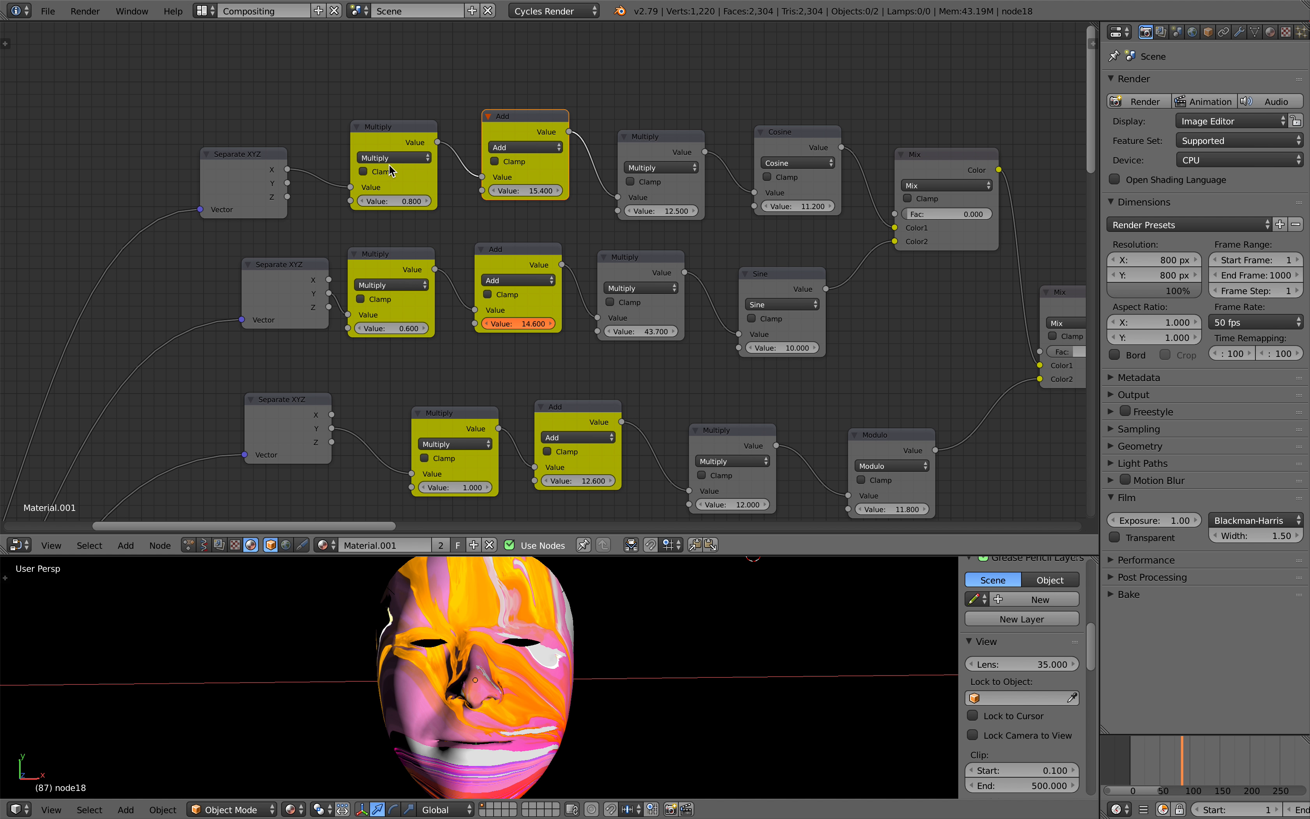
{"action": "left_click_drag", "start_coordinate": [385, 130], "coordinate": [373, 120]}
{"action": "left_click_drag", "start_coordinate": [498, 120], "coordinate": [488, 121]}
{"action": "left_click_drag", "start_coordinate": [381, 120], "coordinate": [403, 132]}
- Reposition the first row's gray Multiply and Cosine nodes and the Mix node they feed
{"action": "middle_click_drag", "start_coordinate": [636, 133], "coordinate": [501, 138]}
{"action": "left_click_drag", "start_coordinate": [553, 150], "coordinate": [534, 134]}
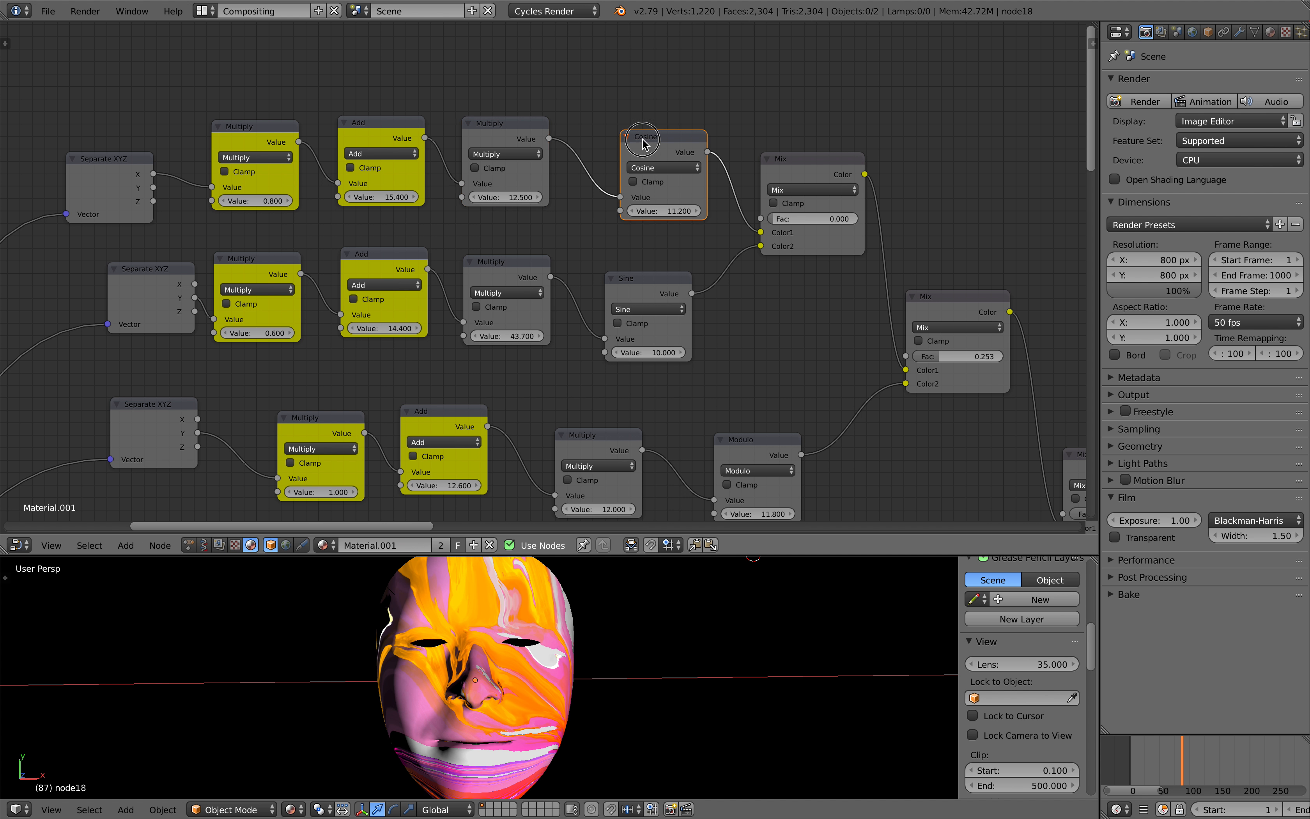
{"action": "left_click_drag", "start_coordinate": [643, 142], "coordinate": [621, 126]}
{"action": "left_click_drag", "start_coordinate": [811, 169], "coordinate": [793, 183]}
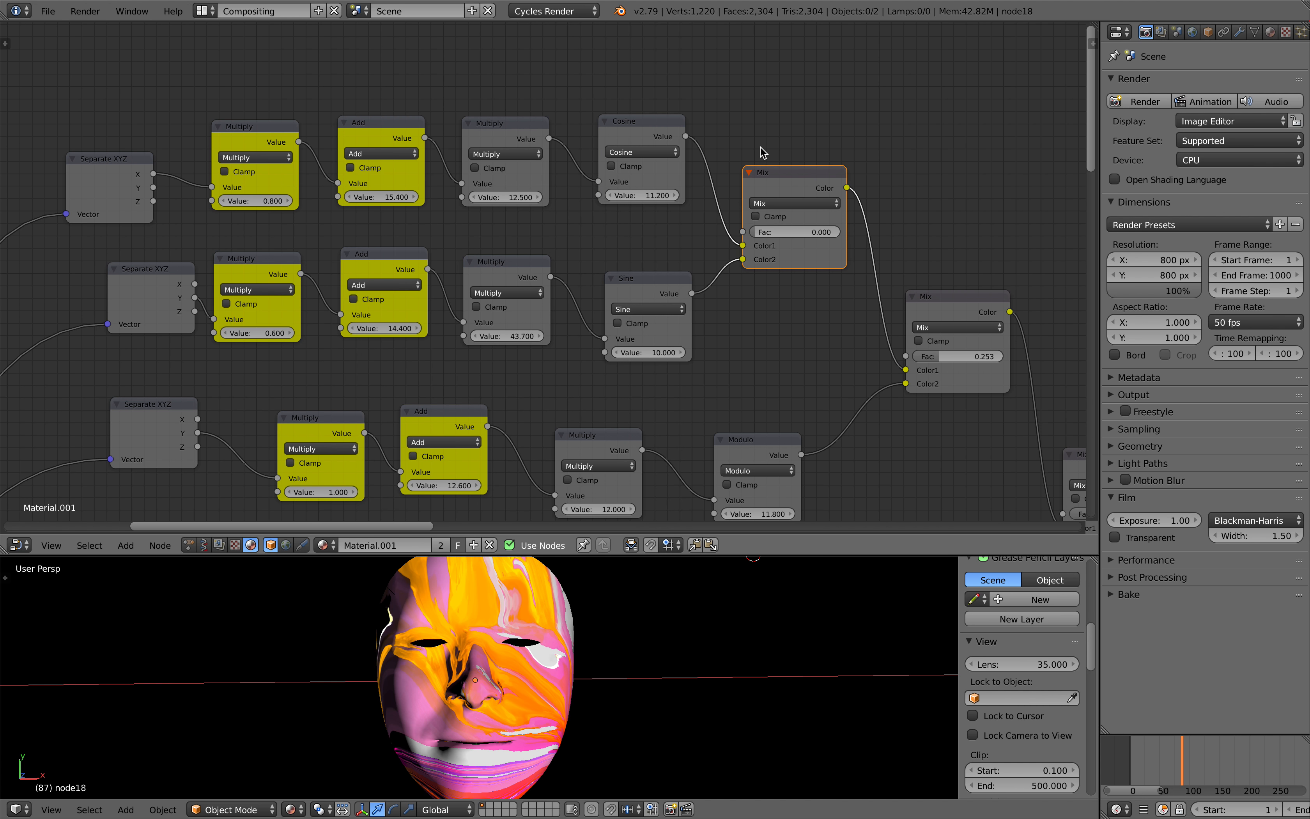
- Set the Fac of the Mix node combining the Cosine and Sine rows to 0.814
{"action": "middle_click_drag", "start_coordinate": [812, 229], "coordinate": [697, 202]}
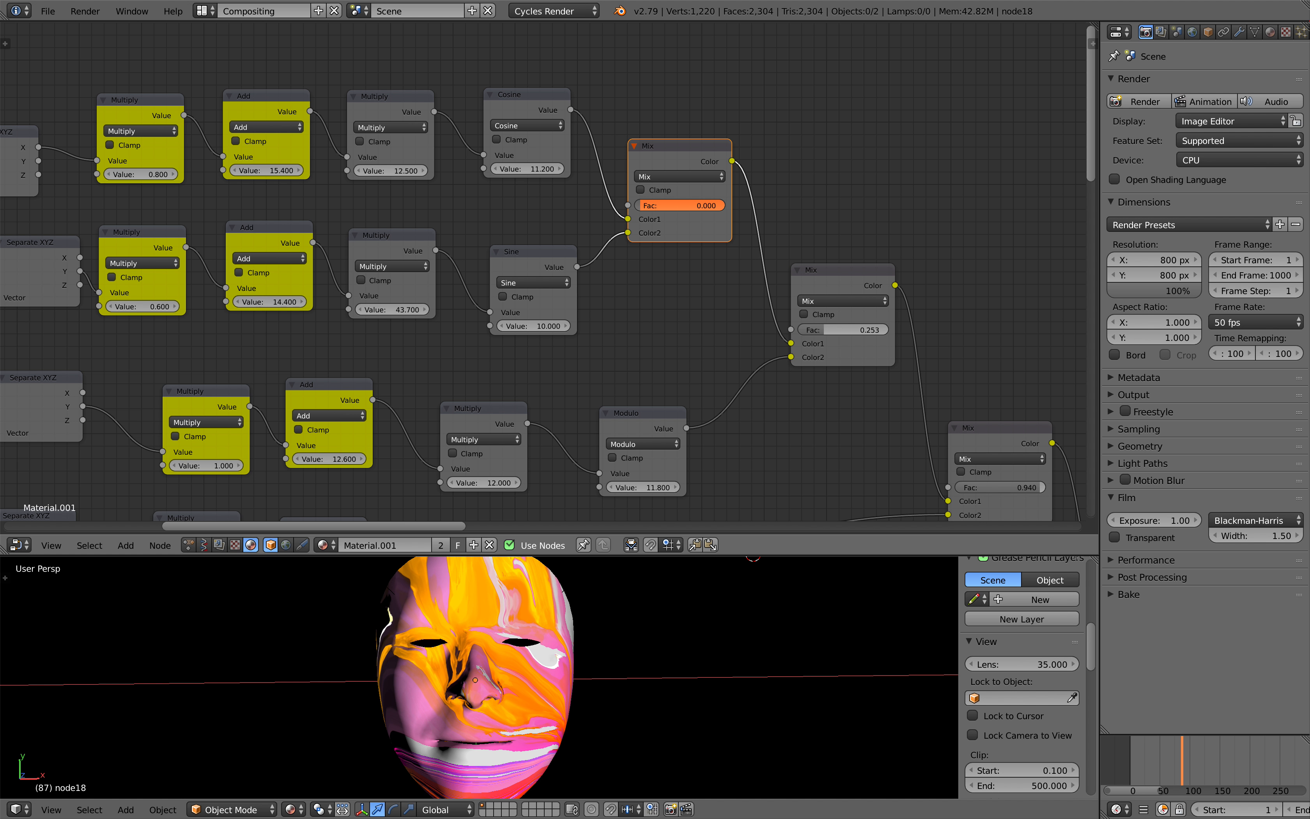
{"action": "scroll", "coordinate": [688, 216], "scroll_direction": "down", "scroll_amount": 2}
{"action": "middle_click_drag", "start_coordinate": [646, 222], "coordinate": [693, 218]}
{"action": "middle_click_drag", "start_coordinate": [607, 231], "coordinate": [473, 146]}
{"action": "scroll", "coordinate": [651, 221], "scroll_direction": "up", "scroll_amount": 1}
{"action": "scroll", "coordinate": [633, 222], "scroll_direction": "up", "scroll_amount": 1}
{"action": "middle_click_drag", "start_coordinate": [626, 181], "coordinate": [626, 191]}
- Move the third Mix node slightly away from the second and set the second Mix node's Fac to 0.574
{"action": "scroll", "coordinate": [627, 196], "scroll_direction": "down", "scroll_amount": 4}
{"action": "middle_click_drag", "start_coordinate": [657, 264], "coordinate": [477, 213]}
{"action": "scroll", "coordinate": [620, 272], "scroll_direction": "up", "scroll_amount": 3}
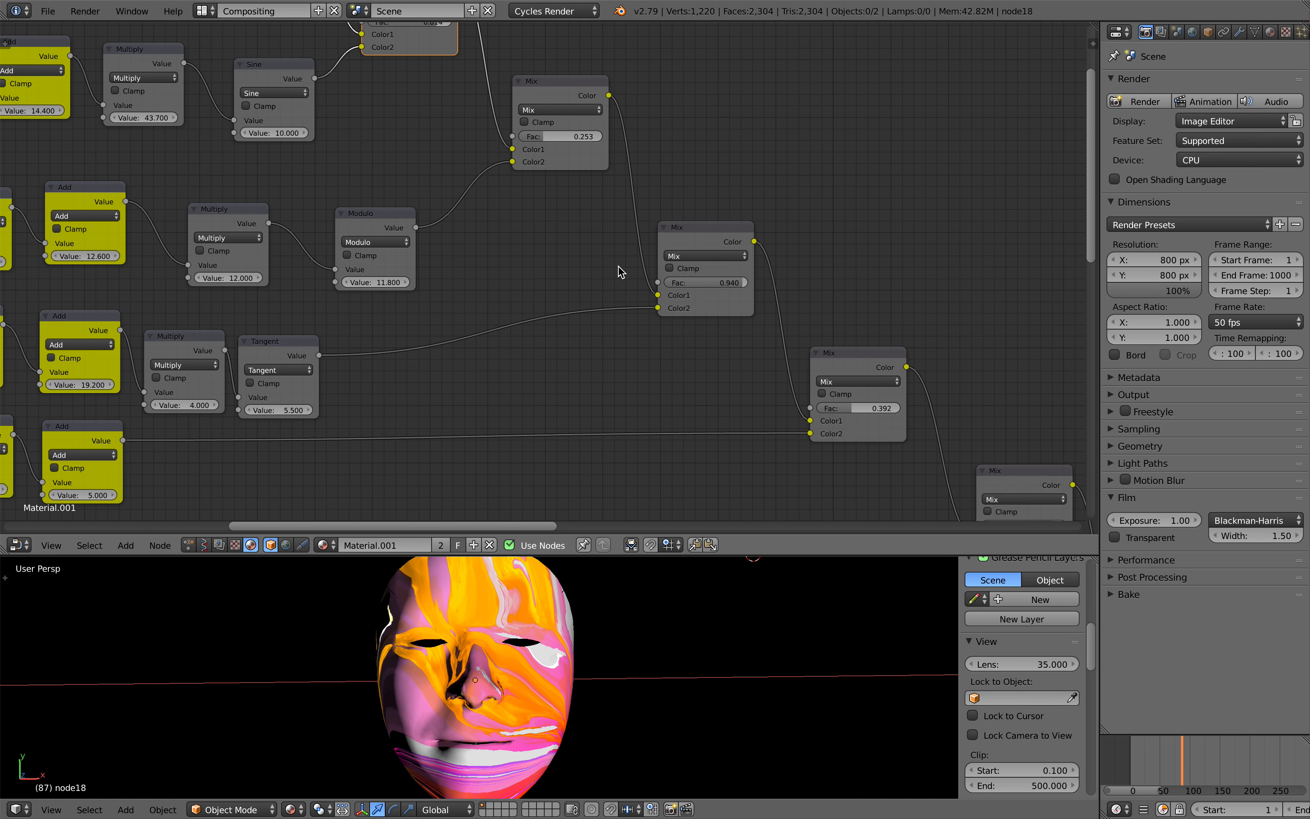
{"action": "middle_click_drag", "start_coordinate": [620, 272], "coordinate": [692, 298]}
{"action": "left_click_drag", "start_coordinate": [751, 266], "coordinate": [764, 254]}
{"action": "middle_click_drag", "start_coordinate": [667, 234], "coordinate": [746, 319]}
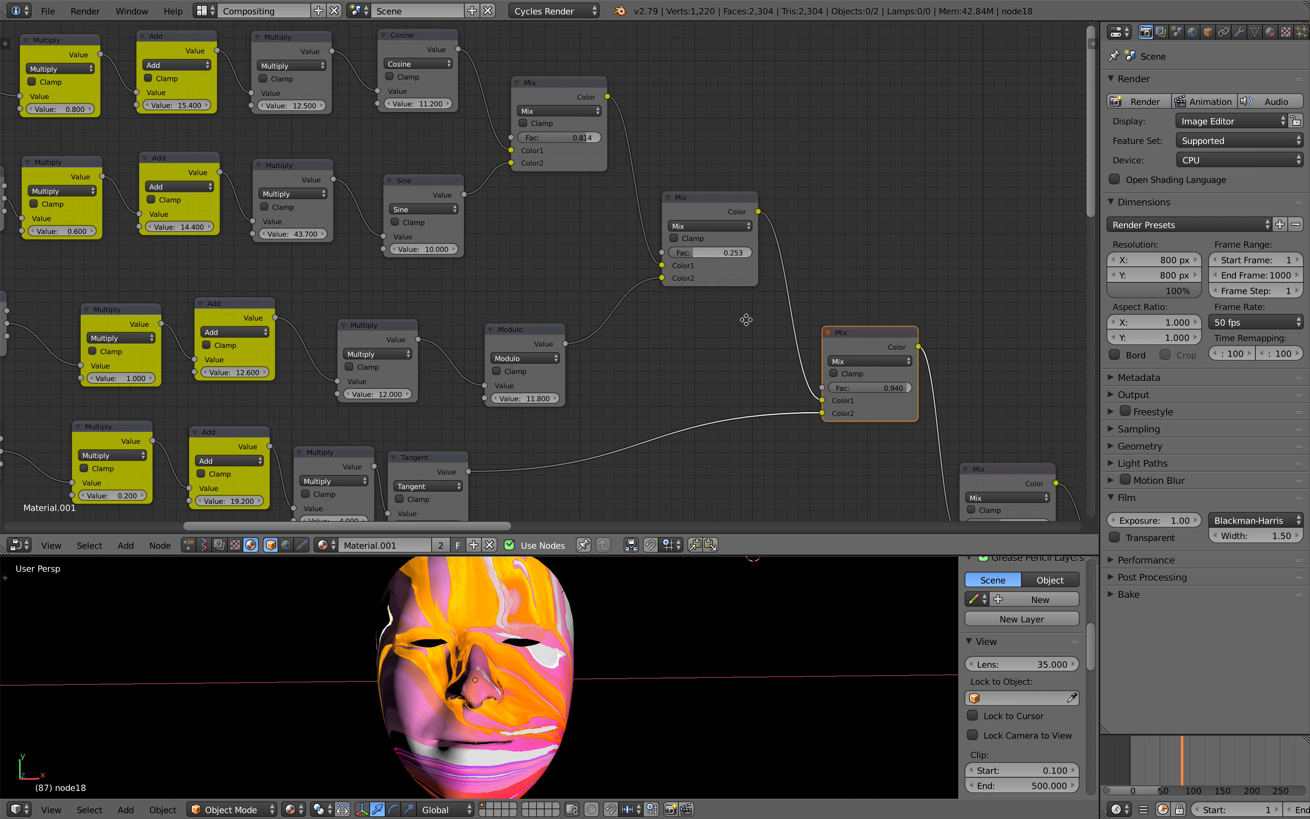
{"action": "scroll", "coordinate": [743, 314], "scroll_direction": "up", "scroll_amount": 1}
{"action": "left_click_drag", "start_coordinate": [721, 250], "coordinate": [761, 250]}
{"action": "scroll", "coordinate": [742, 249], "scroll_direction": "down", "scroll_amount": 2}
{"action": "middle_click_drag", "start_coordinate": [784, 302], "coordinate": [583, 202]}
{"action": "middle_click_drag", "start_coordinate": [432, 238], "coordinate": [477, 179]}
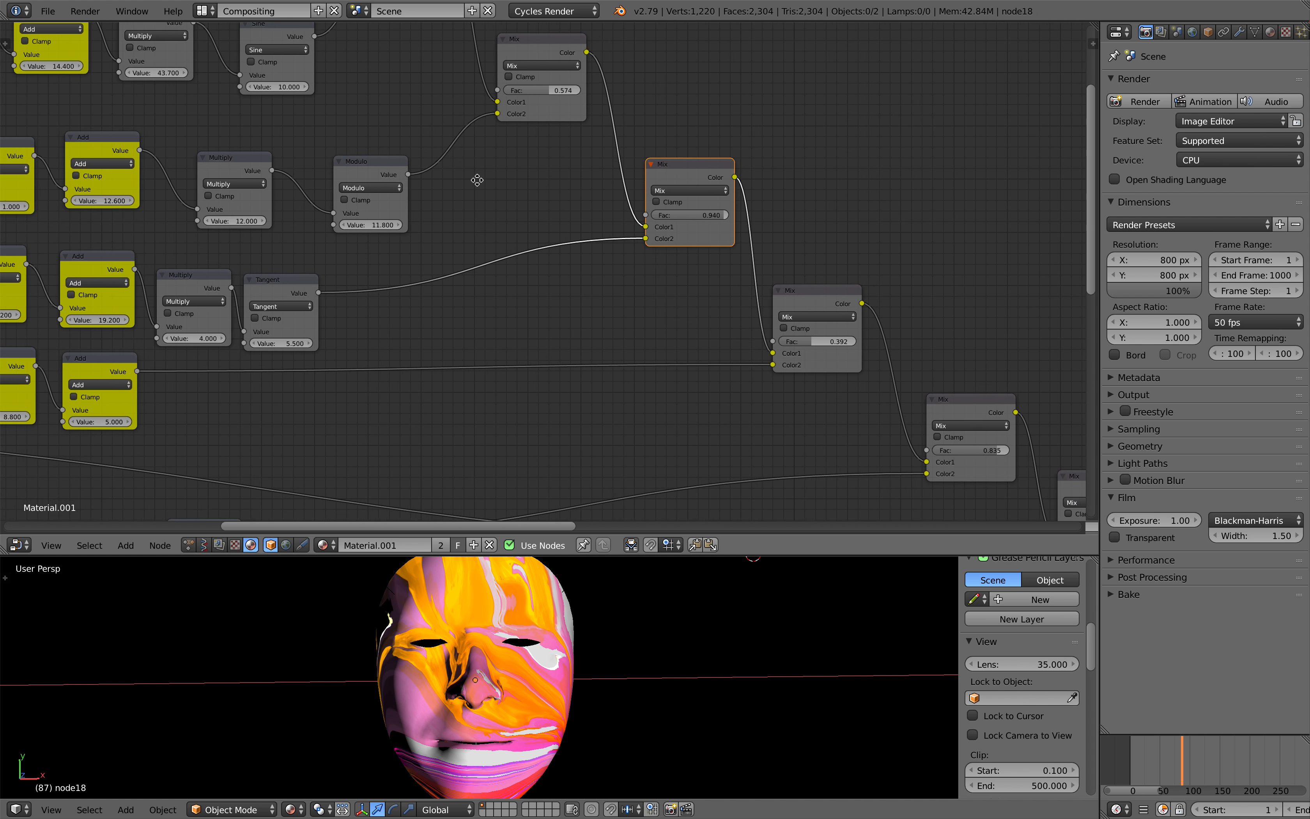
- Trace the Mix chain back through the math rows and Separate XYZ nodes to the Texture Coordinate node
{"action": "middle_click_drag", "start_coordinate": [664, 302], "coordinate": [413, 147]}
{"action": "middle_click_drag", "start_coordinate": [604, 245], "coordinate": [575, 372]}
{"action": "scroll", "coordinate": [629, 141], "scroll_direction": "down", "scroll_amount": 2}
{"action": "scroll", "coordinate": [575, 372], "scroll_direction": "up", "scroll_amount": 2}
{"action": "middle_click_drag", "start_coordinate": [491, 325], "coordinate": [536, 322]}
{"action": "scroll", "coordinate": [437, 241], "scroll_direction": "up", "scroll_amount": 1}
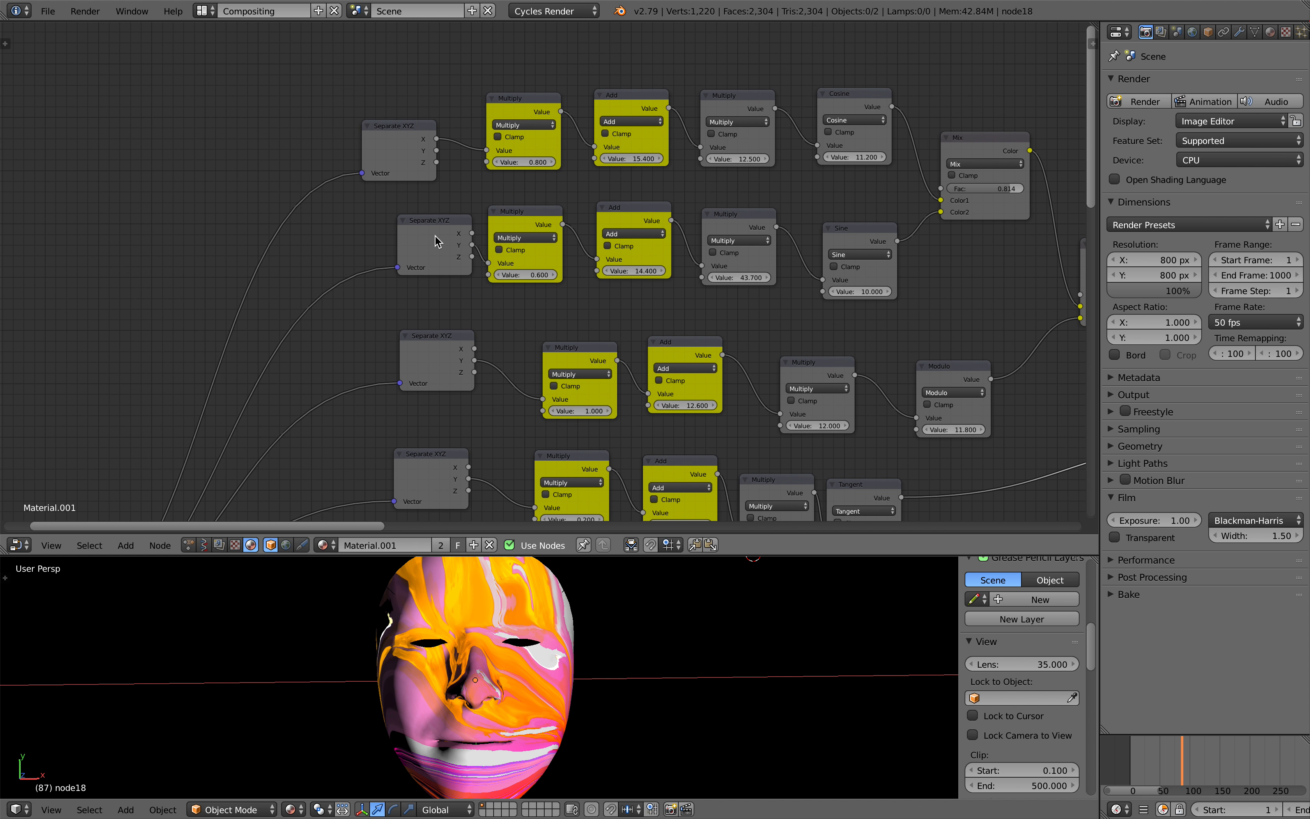
{"action": "left_click", "coordinate": [417, 154]}
{"action": "scroll", "coordinate": [401, 281], "scroll_direction": "down", "scroll_amount": 4}
{"action": "middle_click_drag", "start_coordinate": [279, 509], "coordinate": [553, 240]}
{"action": "scroll", "coordinate": [487, 236], "scroll_direction": "up", "scroll_amount": 2}
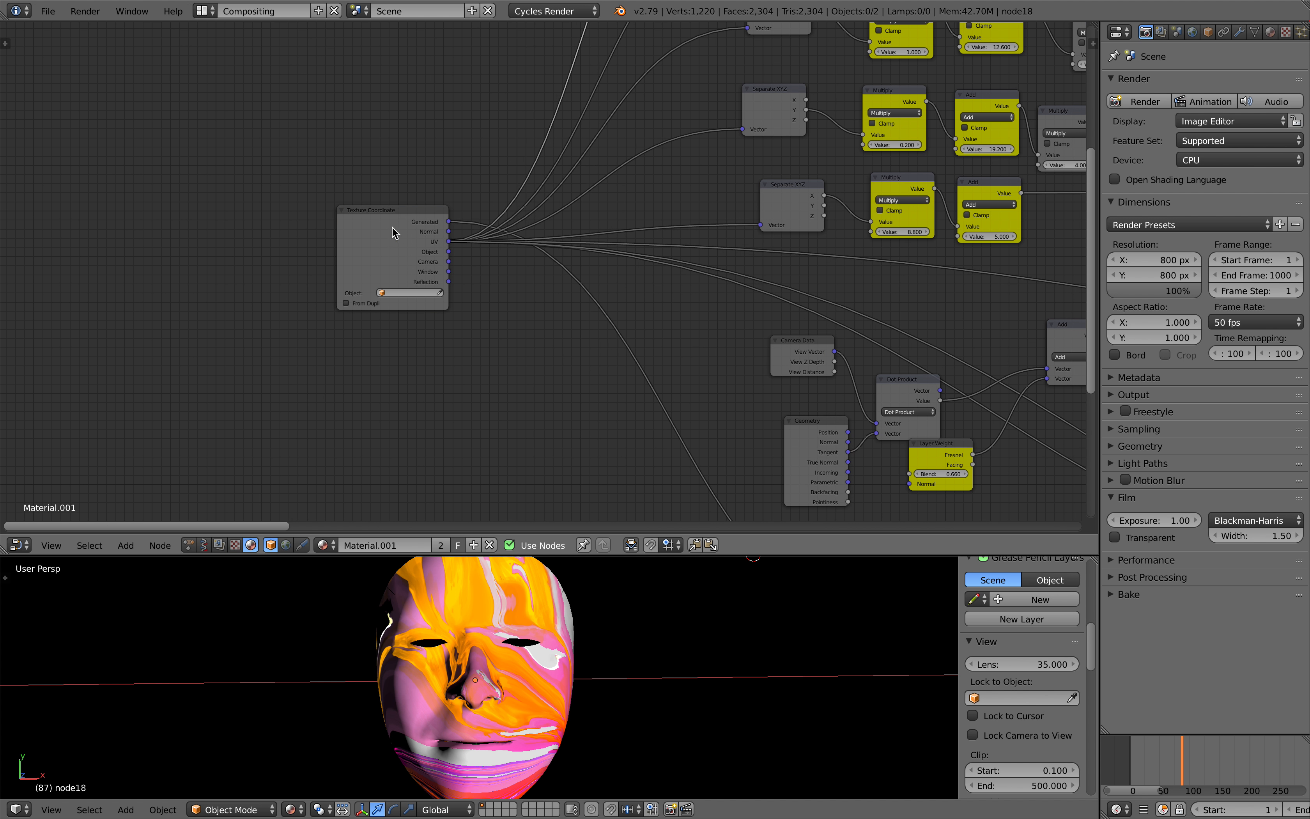
- Move the Texture Coordinate node even farther from the Separate XYZ nodes to spread out its UV links
{"action": "left_click_drag", "start_coordinate": [392, 228], "coordinate": [322, 230]}
{"action": "scroll", "coordinate": [322, 230], "scroll_direction": "up", "scroll_amount": 1}
{"action": "middle_click_drag", "start_coordinate": [89, 231], "coordinate": [199, 237]}
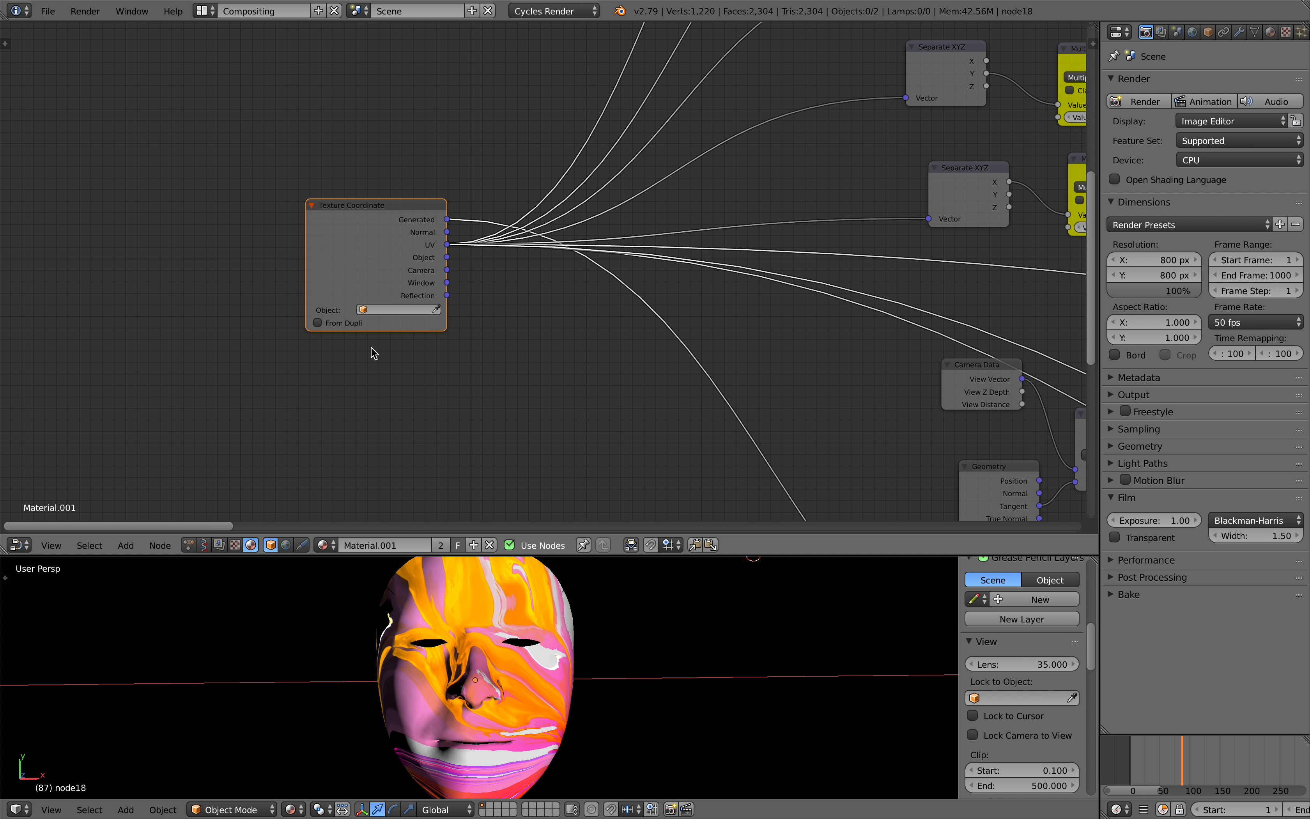
{"action": "middle_click_drag", "start_coordinate": [425, 276], "coordinate": [378, 352]}
{"action": "scroll", "coordinate": [530, 228], "scroll_direction": "down", "scroll_amount": 3}
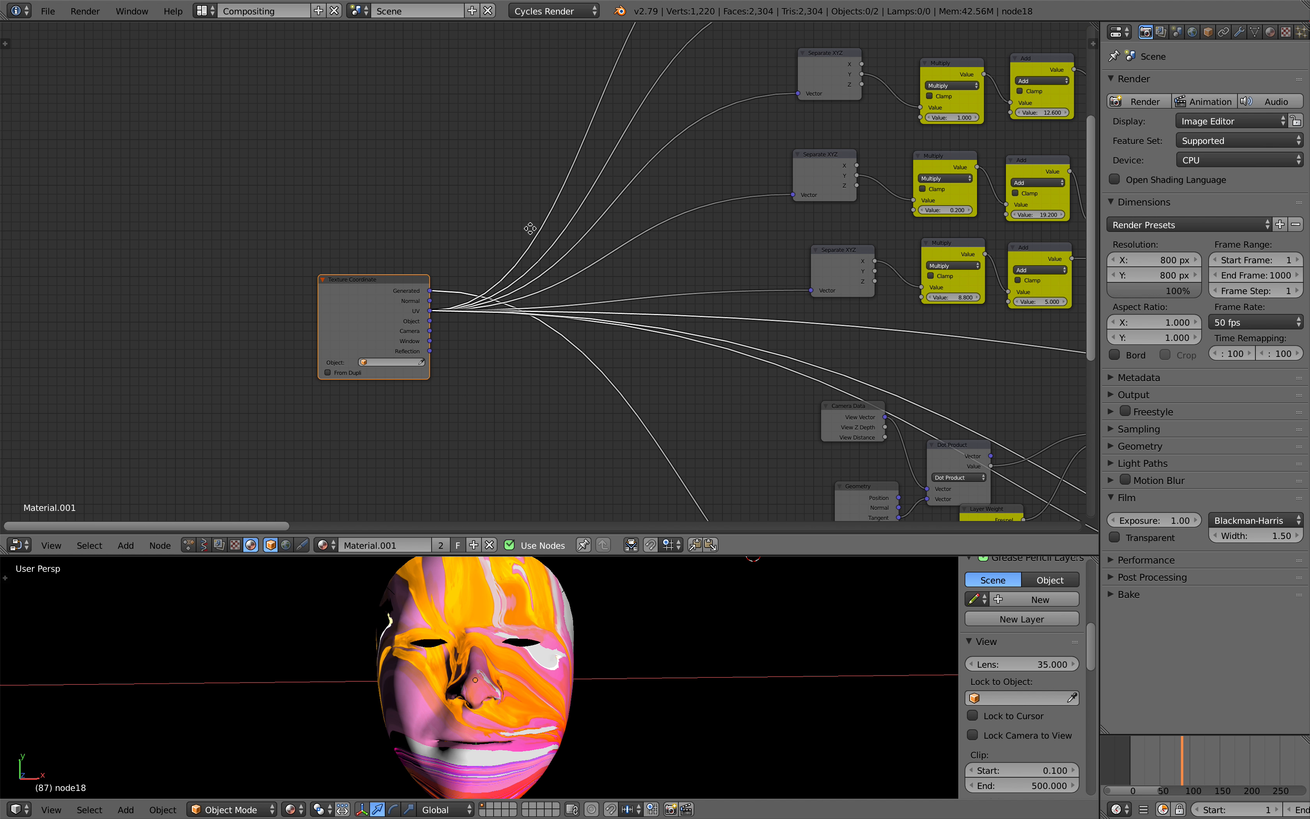
- Shift the Separate XYZ nodes of the Cosine, Sine, Modulo and Tangent rows slightly toward the Texture Coordinate node
{"action": "middle_click_drag", "start_coordinate": [662, 160], "coordinate": [402, 382]}
{"action": "middle_click_drag", "start_coordinate": [532, 119], "coordinate": [453, 258]}
{"action": "scroll", "coordinate": [453, 257], "scroll_direction": "up", "scroll_amount": 2}
{"action": "left_click_drag", "start_coordinate": [443, 249], "coordinate": [427, 229]}
{"action": "left_click_drag", "start_coordinate": [483, 328], "coordinate": [453, 334]}
{"action": "middle_click_drag", "start_coordinate": [474, 253], "coordinate": [463, 130]}
{"action": "middle_click_drag", "start_coordinate": [470, 336], "coordinate": [471, 259]}
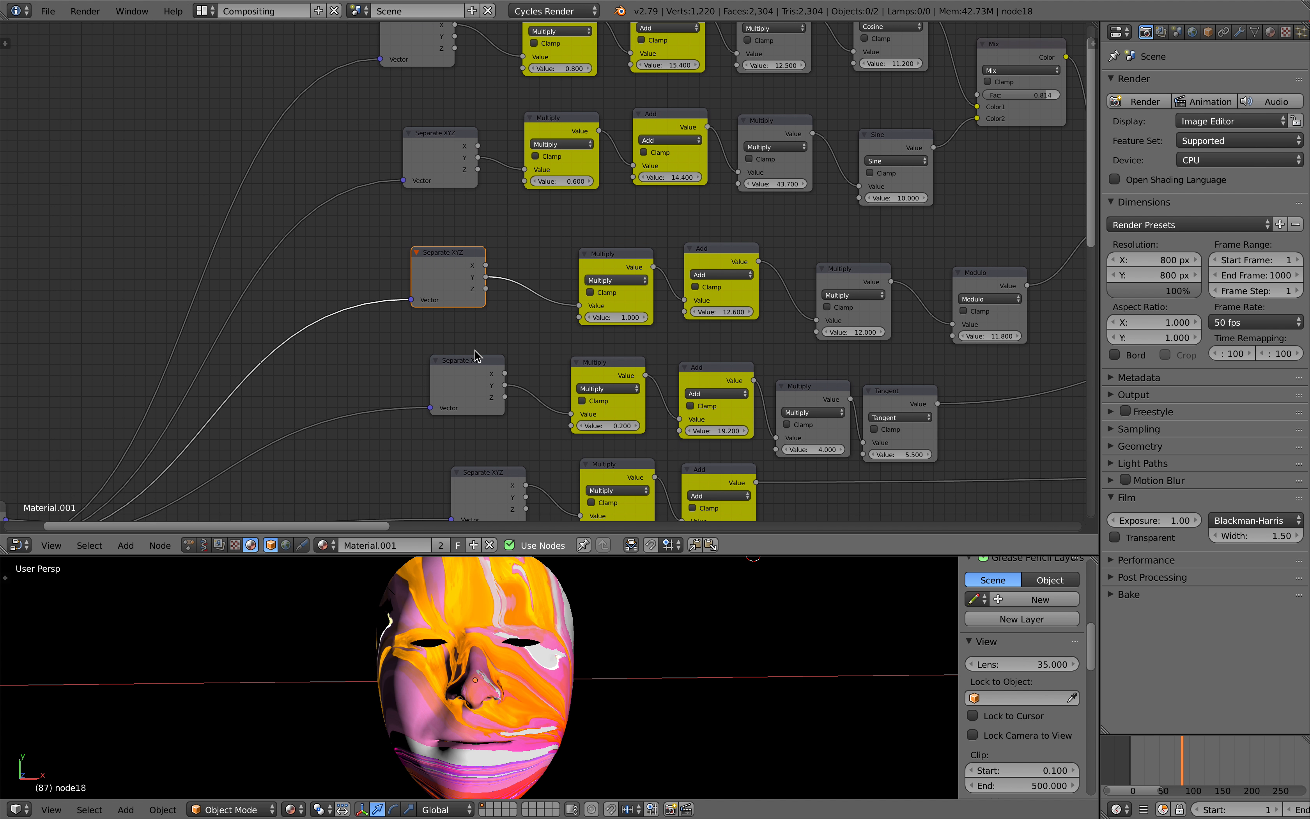
{"action": "left_click_drag", "start_coordinate": [473, 350], "coordinate": [454, 349]}
{"action": "middle_click_drag", "start_coordinate": [465, 350], "coordinate": [361, 386]}
- In the Cosine row, set the first Multiply value to -0.800, Add to 13.200, the second Multiply to 14.300 and Cosine to 9.400
{"action": "middle_click_drag", "start_coordinate": [390, 179], "coordinate": [379, 302]}
{"action": "scroll", "coordinate": [428, 226], "scroll_direction": "up", "scroll_amount": 3}
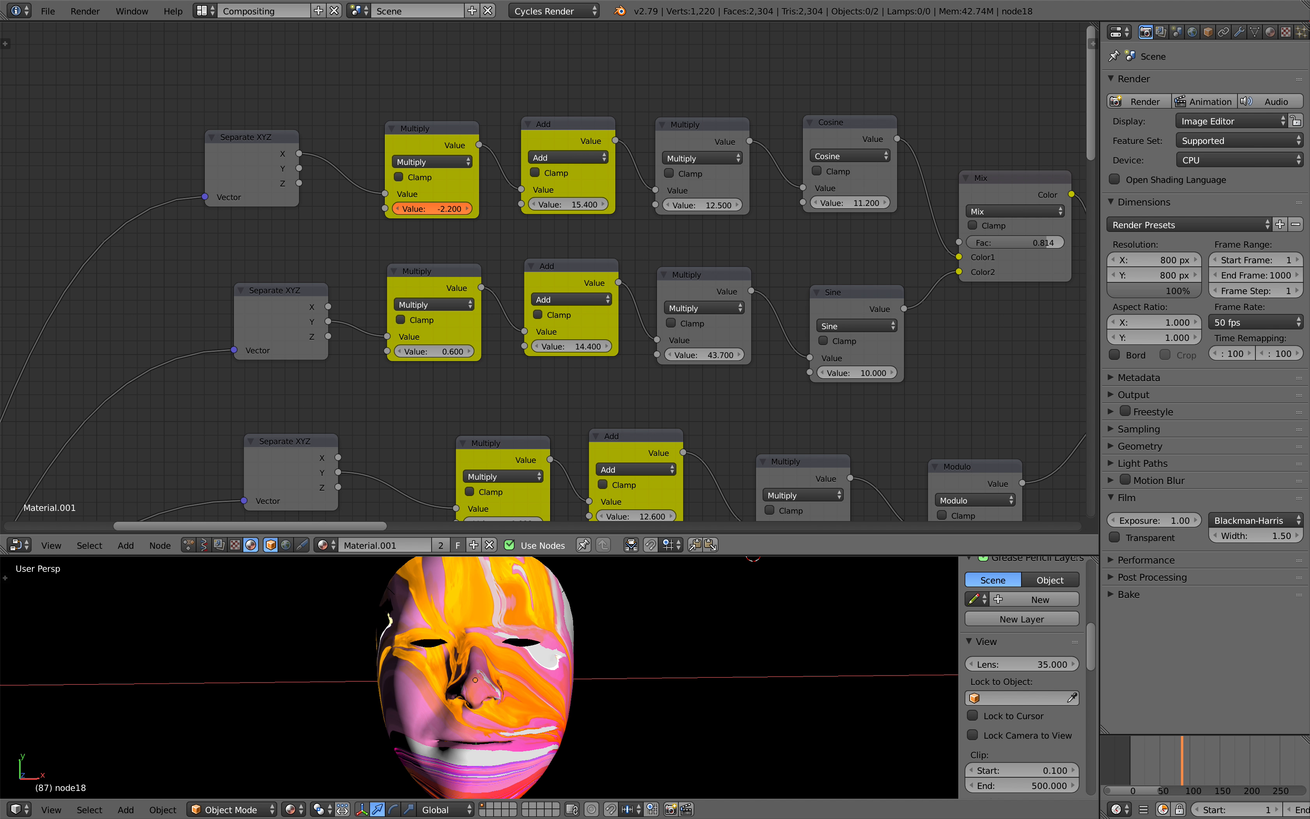
{"action": "left_click_drag", "start_coordinate": [575, 216], "coordinate": [597, 224]}
{"action": "middle_click_drag", "start_coordinate": [597, 223], "coordinate": [449, 227]}
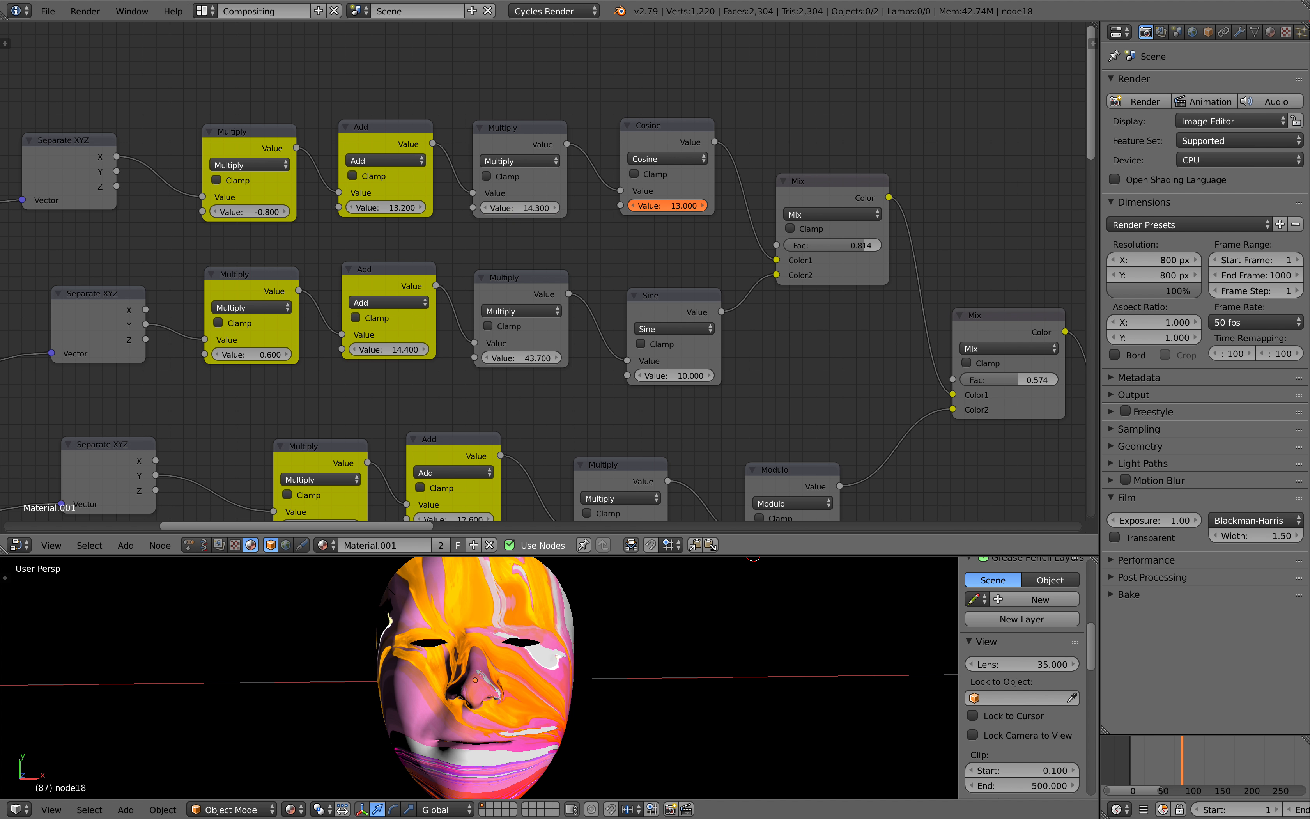
- Nudge the Sine row's second Multiply node and the Modulo row's second Multiply and Modulo nodes to tidy the rows
{"action": "middle_click_drag", "start_coordinate": [667, 345], "coordinate": [553, 230]}
{"action": "scroll", "coordinate": [580, 222], "scroll_direction": "down", "scroll_amount": 4}
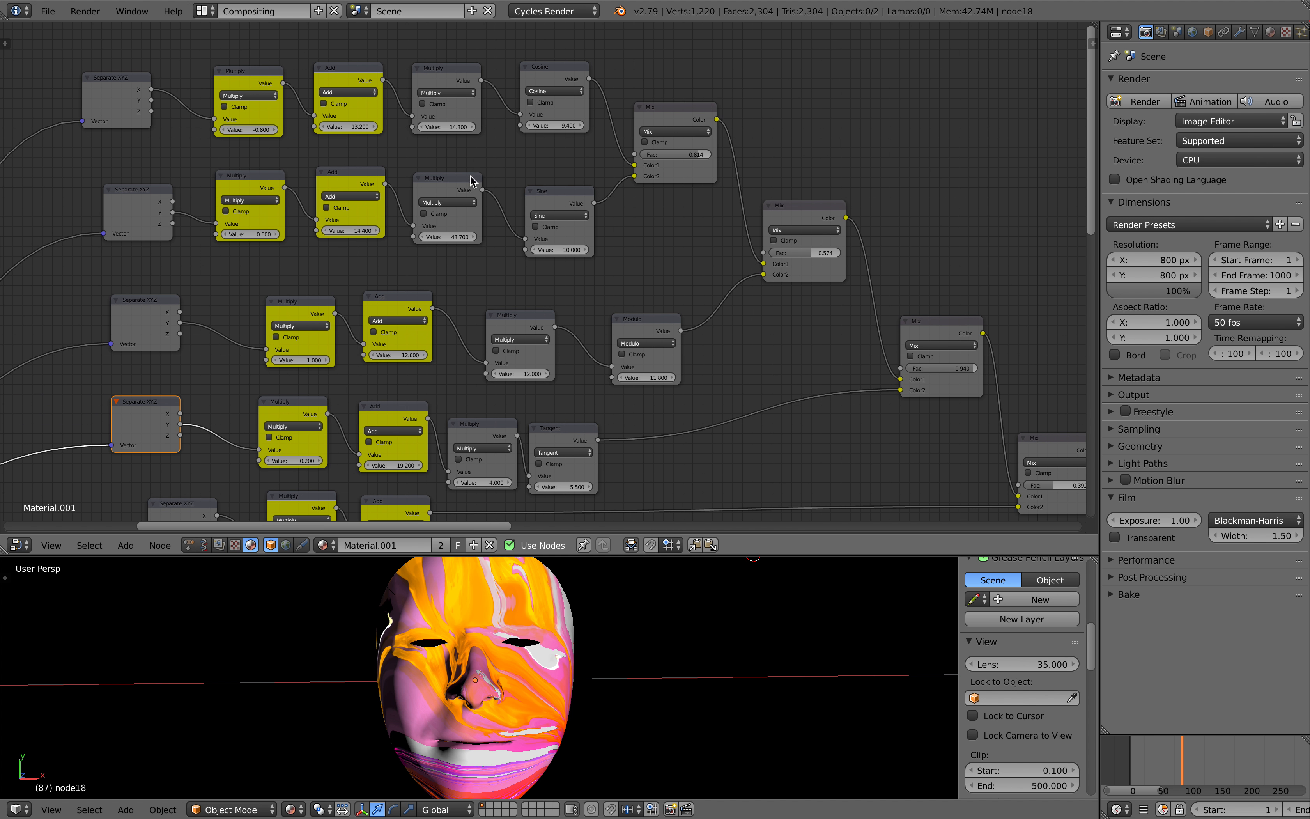
{"action": "left_click_drag", "start_coordinate": [469, 175], "coordinate": [482, 170]}
{"action": "left_click_drag", "start_coordinate": [528, 315], "coordinate": [514, 302]}
{"action": "left_click_drag", "start_coordinate": [641, 324], "coordinate": [630, 315]}
- Set the first Mix node's Fac to 1.000 and the second Mix node's Fac to 0.136
{"action": "middle_click_drag", "start_coordinate": [608, 295], "coordinate": [462, 264]}
{"action": "scroll", "coordinate": [462, 263], "scroll_direction": "up", "scroll_amount": 2}
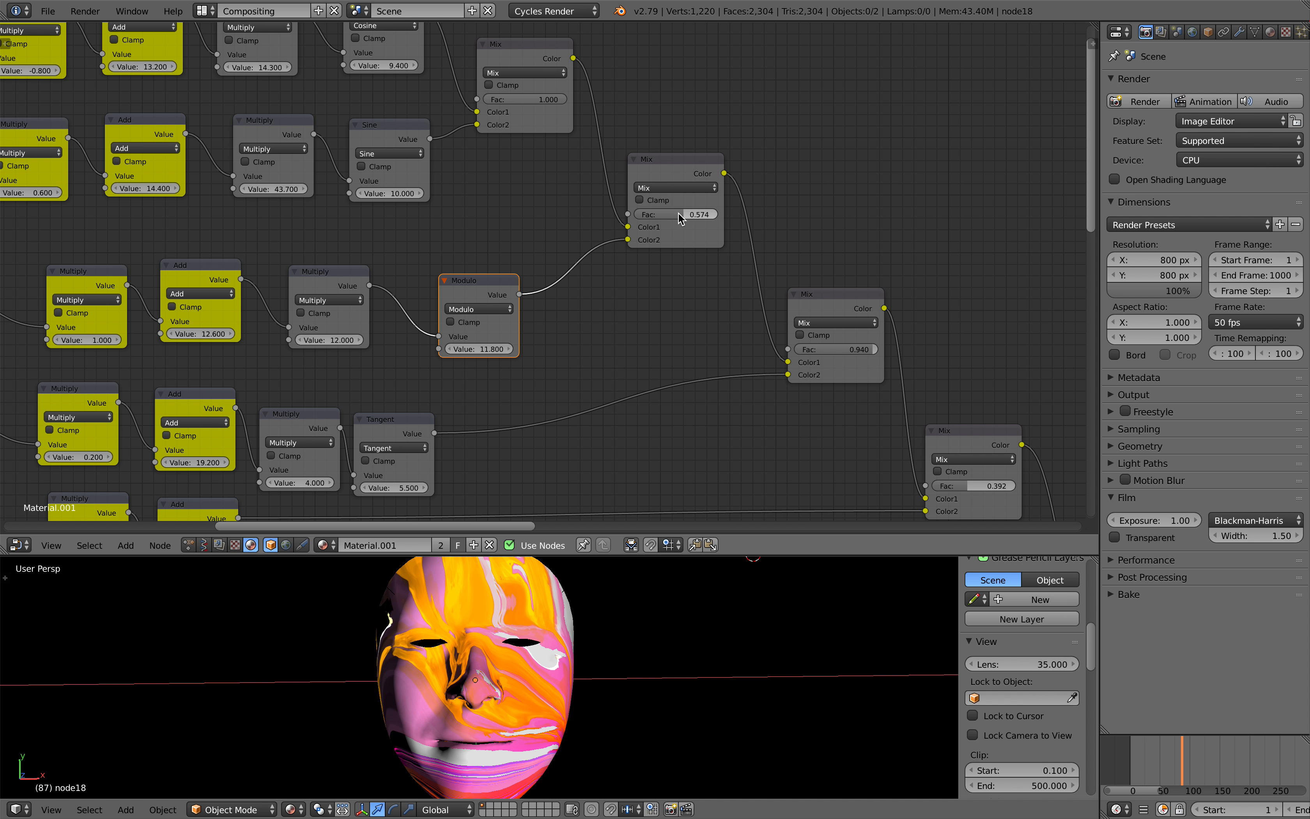
{"action": "left_click_drag", "start_coordinate": [679, 215], "coordinate": [646, 214]}
- Set the Fac of the third, fourth, fifth and sixth Mix nodes to 0.000, 0.294, 0.521 and 0.781 respectively
{"action": "middle_click_drag", "start_coordinate": [769, 312], "coordinate": [544, 221]}
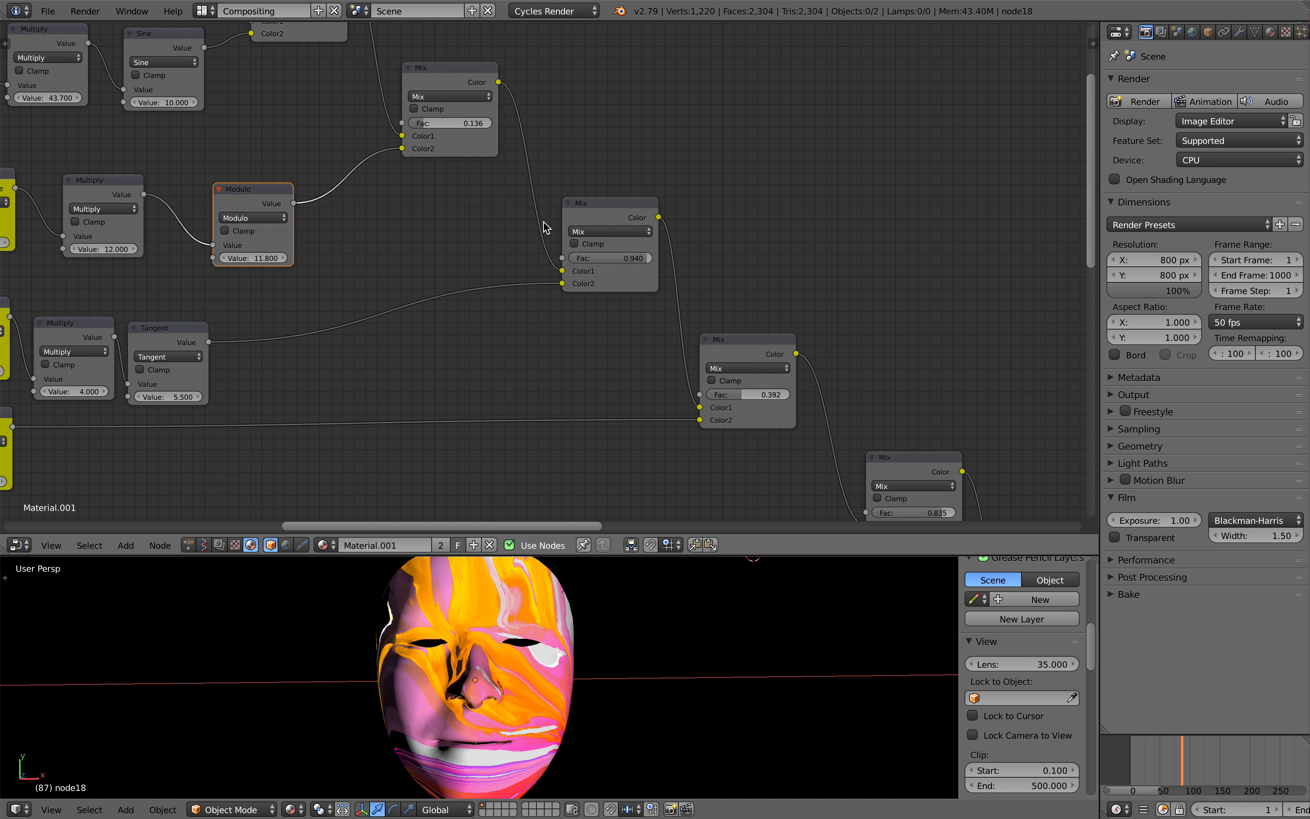
{"action": "left_click_drag", "start_coordinate": [647, 258], "coordinate": [568, 258]}
{"action": "middle_click_drag", "start_coordinate": [764, 371], "coordinate": [708, 266]}
{"action": "mouse_move", "coordinate": [687, 290]}
{"action": "left_mouse_down"}
{"action": "mouse_move", "coordinate": [734, 289]}
{"action": "mouse_move", "coordinate": [678, 289]}
{"action": "left_mouse_up"}
{"action": "middle_click_drag", "start_coordinate": [862, 377], "coordinate": [701, 285]}
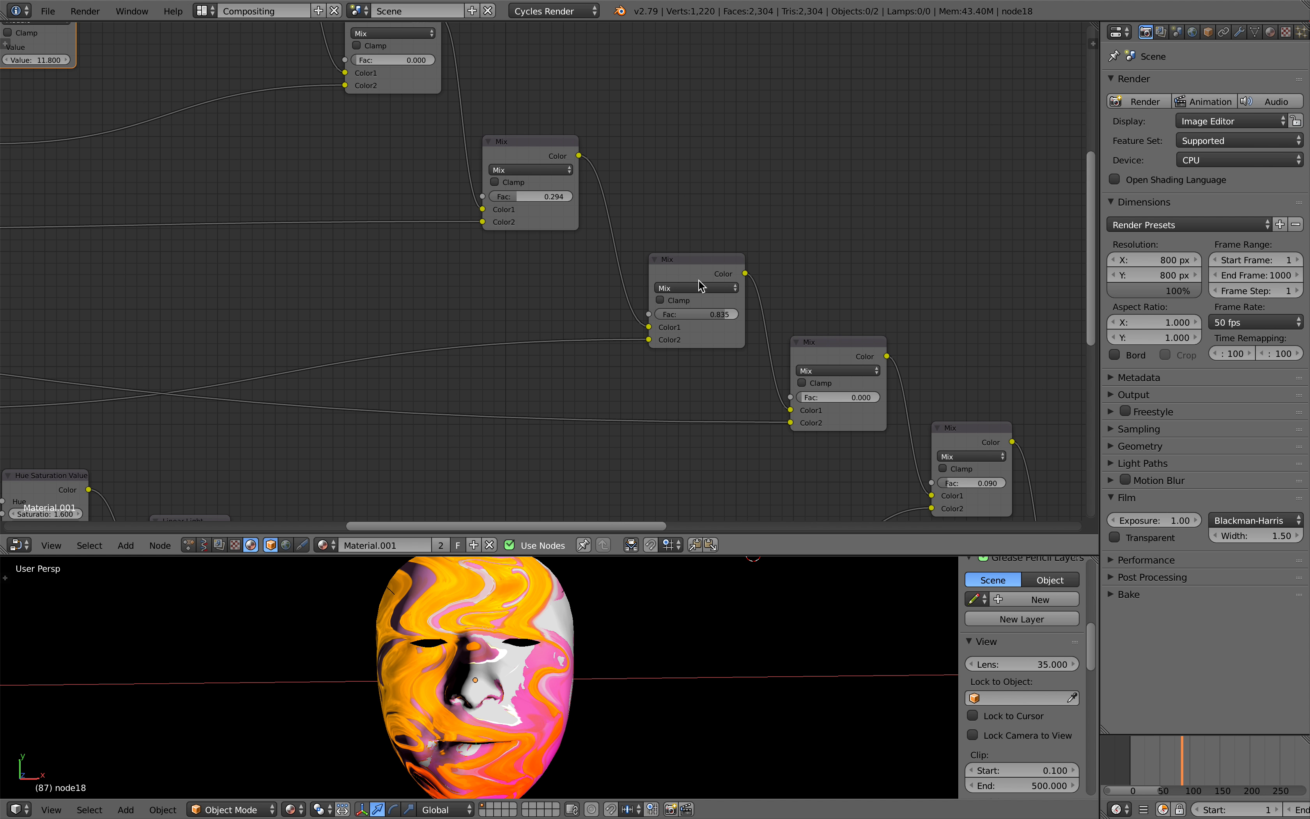
{"action": "mouse_move", "coordinate": [724, 315]}
{"action": "left_mouse_down"}
{"action": "mouse_move", "coordinate": [672, 314]}
{"action": "mouse_move", "coordinate": [725, 314]}
{"action": "mouse_move", "coordinate": [698, 314]}
{"action": "left_mouse_up"}
{"action": "left_click_drag", "start_coordinate": [823, 397], "coordinate": [862, 397]}
- Move the Image Texture node farther from the Mix chain, and detach and reconnect the Mix link on its Vector input
{"action": "scroll", "coordinate": [923, 390], "scroll_direction": "down", "scroll_amount": 4}
{"action": "middle_click_drag", "start_coordinate": [923, 390], "coordinate": [821, 295]}
{"action": "middle_click_drag", "start_coordinate": [687, 357], "coordinate": [243, 269]}
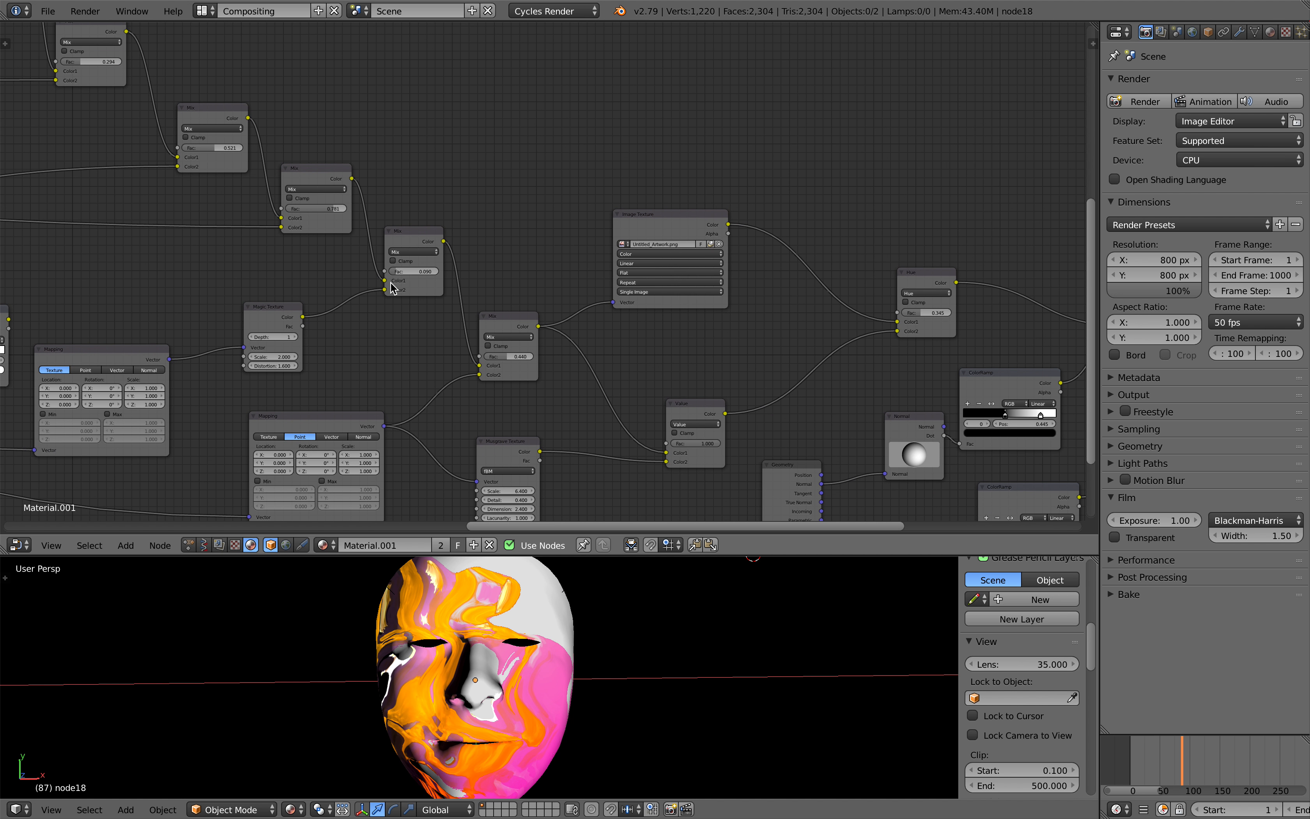
{"action": "scroll", "coordinate": [604, 247], "scroll_direction": "up", "scroll_amount": 1}
{"action": "left_click_drag", "start_coordinate": [673, 217], "coordinate": [711, 180]}
{"action": "scroll", "coordinate": [685, 274], "scroll_direction": "up", "scroll_amount": 1}
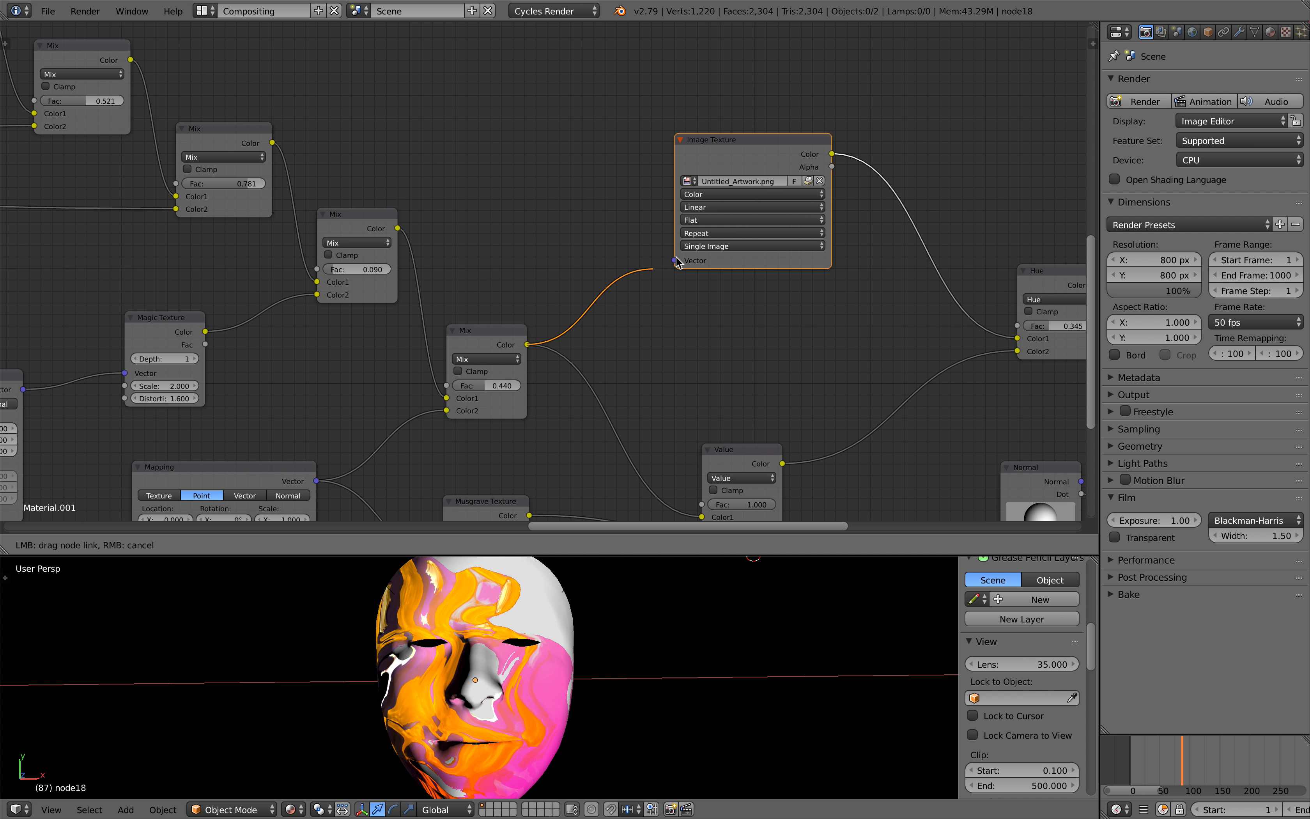
{"action": "left_click_drag", "start_coordinate": [677, 262], "coordinate": [603, 293]}
{"action": "left_click_drag", "start_coordinate": [669, 261], "coordinate": [674, 260]}
- Shift the Image Texture node slightly upward and nudge the Hue node toward it
{"action": "middle_click_drag", "start_coordinate": [748, 282], "coordinate": [473, 255]}
{"action": "left_click_drag", "start_coordinate": [517, 137], "coordinate": [546, 115]}
{"action": "left_click_drag", "start_coordinate": [768, 248], "coordinate": [755, 244]}
- Widen the Hue node slightly and set its Fac to 0.694
{"action": "middle_click_drag", "start_coordinate": [756, 250], "coordinate": [511, 217]}
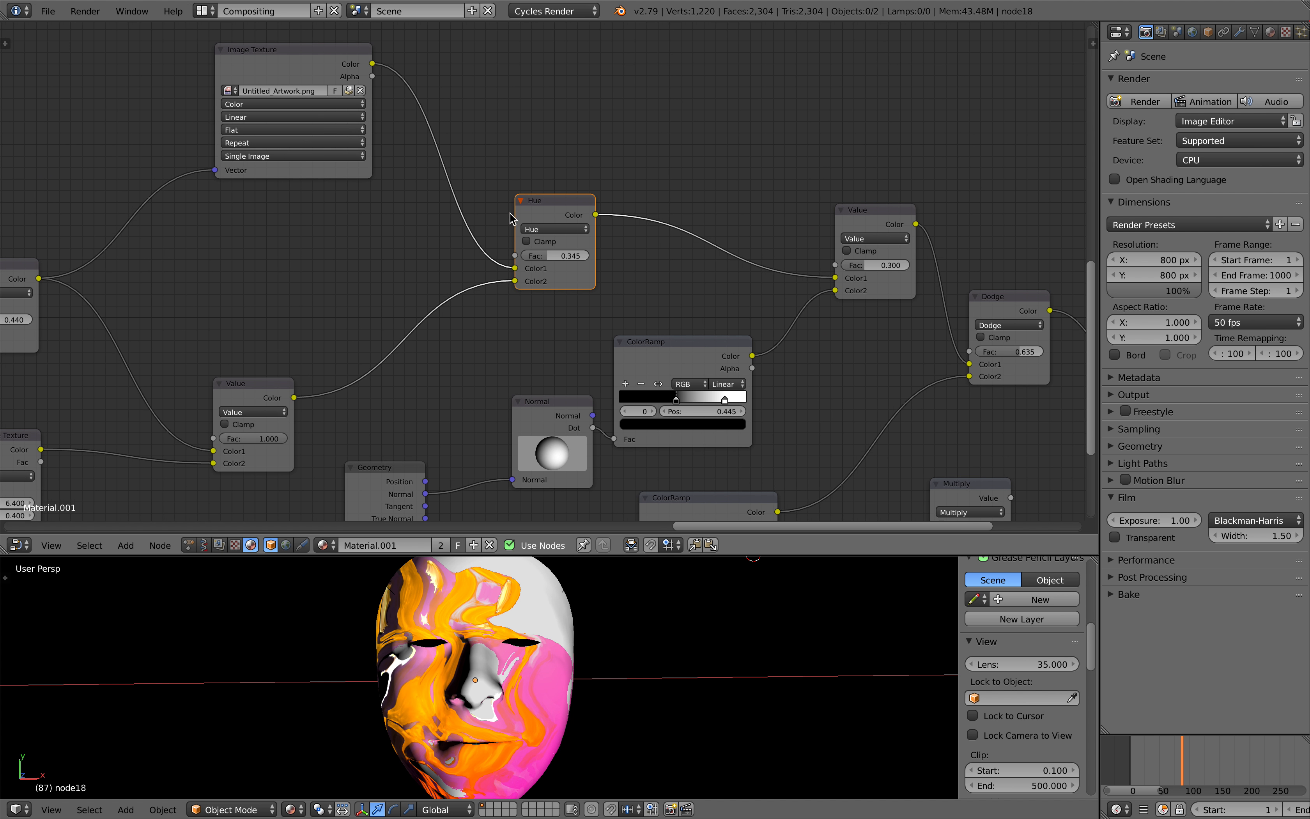
{"action": "left_click_drag", "start_coordinate": [543, 212], "coordinate": [568, 264]}
{"action": "scroll", "coordinate": [623, 279], "scroll_direction": "down", "scroll_amount": 1}
{"action": "middle_click_drag", "start_coordinate": [623, 279], "coordinate": [613, 260]}
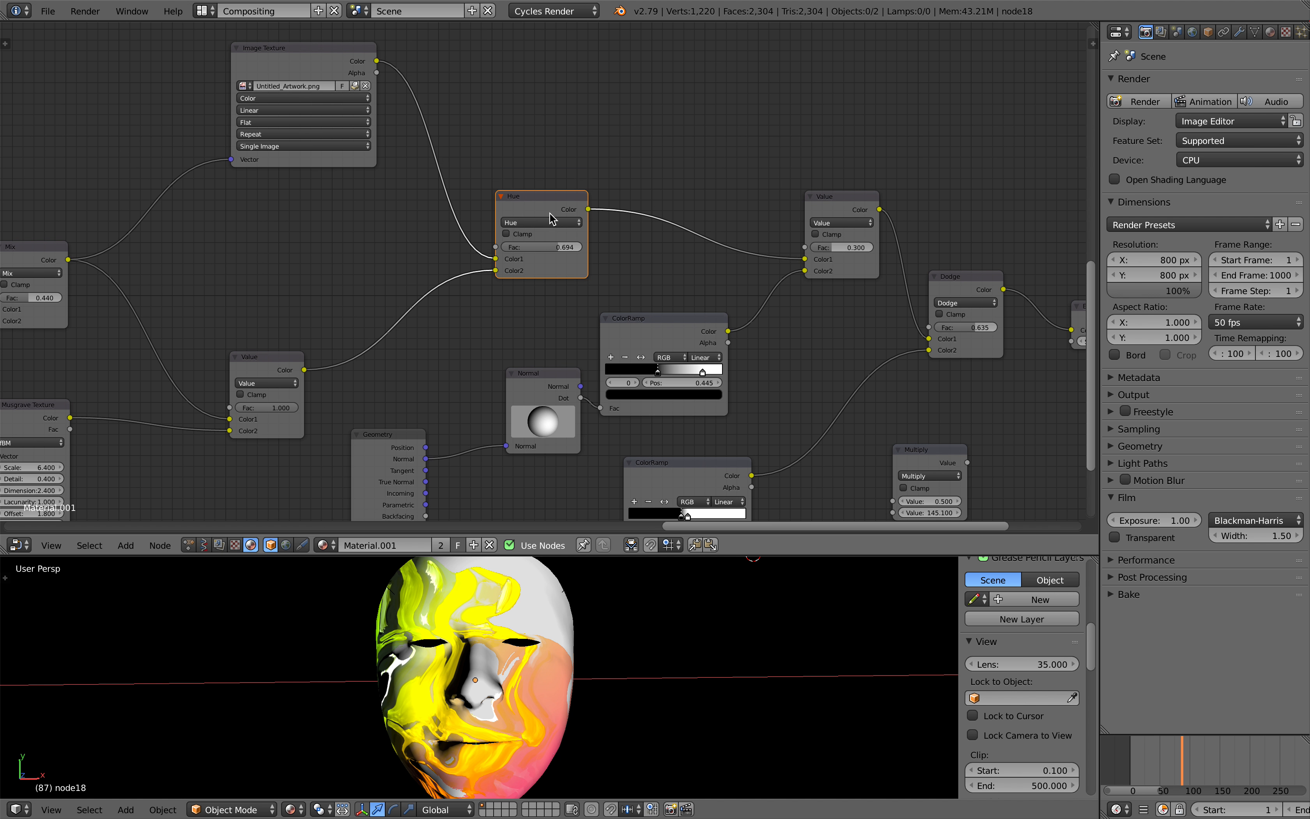
- Spread out the Hue, upper ColorRamp and Normal nodes, and adjust the direction of the Normal node's sphere
{"action": "left_click_drag", "start_coordinate": [551, 212], "coordinate": [557, 187]}
{"action": "left_click_drag", "start_coordinate": [674, 334], "coordinate": [656, 336]}
{"action": "middle_click_drag", "start_coordinate": [654, 336], "coordinate": [665, 279]}
{"action": "mouse_move", "coordinate": [550, 339]}
{"action": "left_mouse_down"}
{"action": "mouse_move", "coordinate": [512, 327]}
{"action": "mouse_move", "coordinate": [505, 364]}
{"action": "mouse_move", "coordinate": [482, 320]}
{"action": "mouse_move", "coordinate": [544, 337]}
{"action": "mouse_move", "coordinate": [474, 338]}
{"action": "mouse_move", "coordinate": [491, 382]}
{"action": "mouse_move", "coordinate": [530, 308]}
{"action": "mouse_move", "coordinate": [411, 294]}
{"action": "mouse_move", "coordinate": [439, 339]}
{"action": "mouse_move", "coordinate": [453, 337]}
{"action": "mouse_move", "coordinate": [447, 321]}
{"action": "left_mouse_up"}
{"action": "mouse_move", "coordinate": [518, 361]}
{"action": "left_mouse_down"}
{"action": "mouse_move", "coordinate": [507, 352]}
{"action": "mouse_move", "coordinate": [546, 374]}
{"action": "left_mouse_up"}
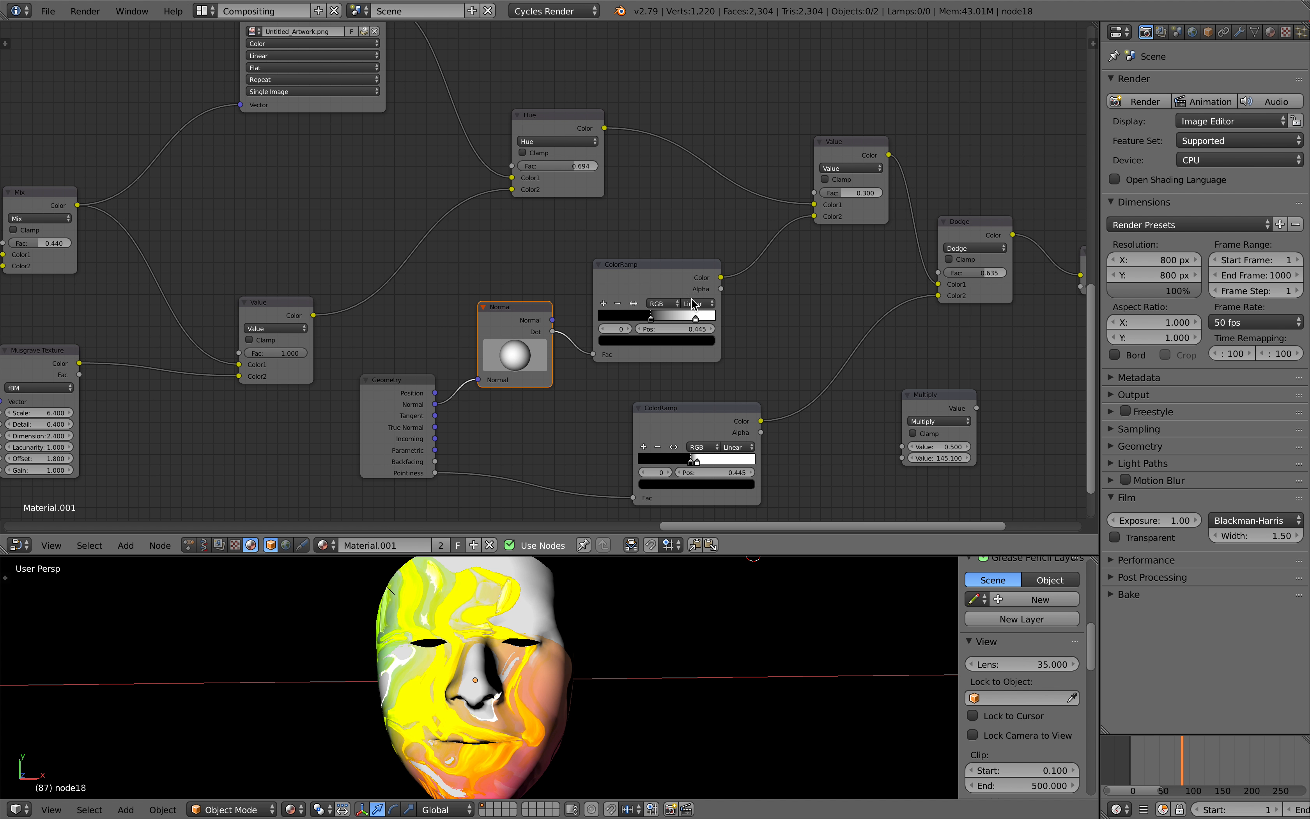
- Set the Fac of the Value node following Hue to 0.000 and scrub the timeline to frame 74
{"action": "mouse_move", "coordinate": [855, 193]}
{"action": "left_mouse_down"}
{"action": "mouse_move", "coordinate": [899, 192]}
{"action": "mouse_move", "coordinate": [820, 193]}
{"action": "left_mouse_up"}
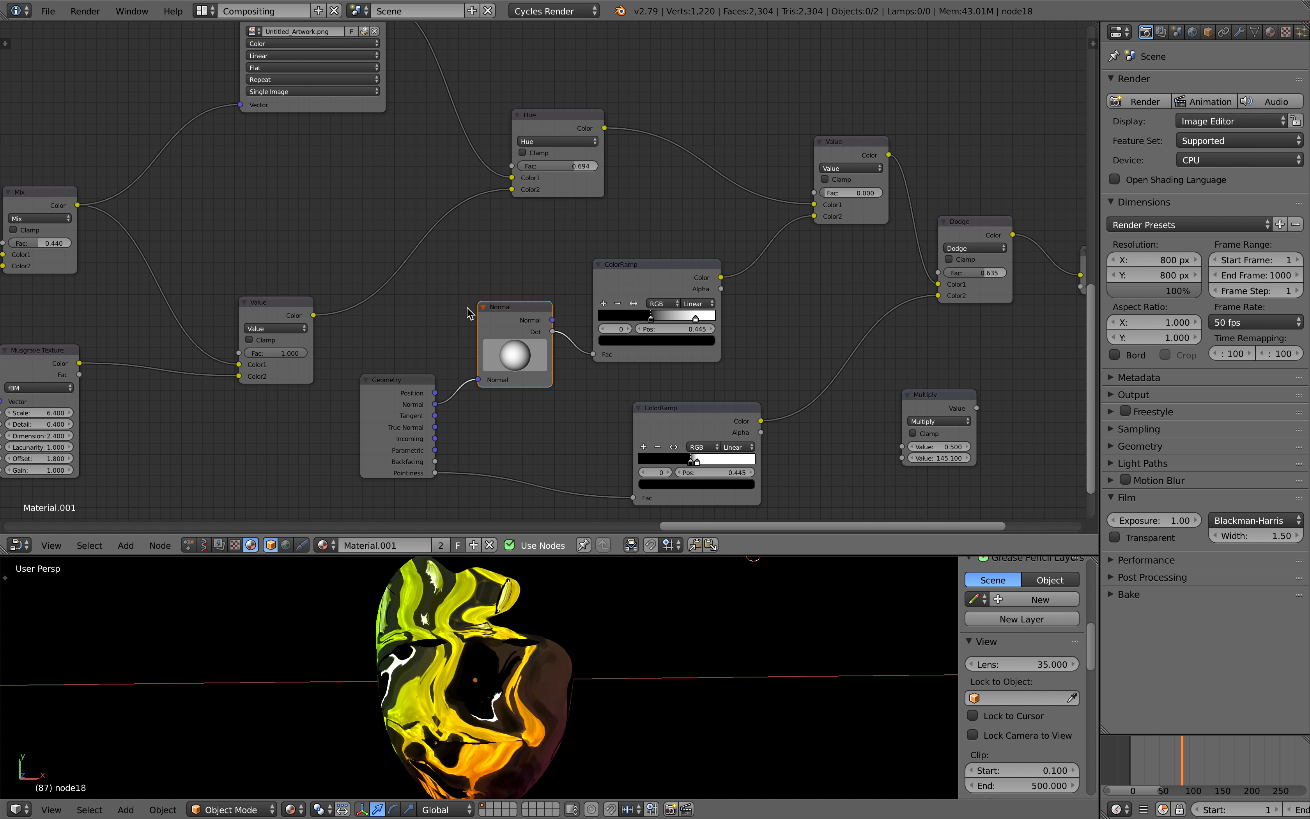
{"action": "scroll", "coordinate": [561, 717], "scroll_direction": "down", "scroll_amount": 2}
{"action": "scroll", "coordinate": [560, 718], "scroll_direction": "up", "scroll_amount": 1}
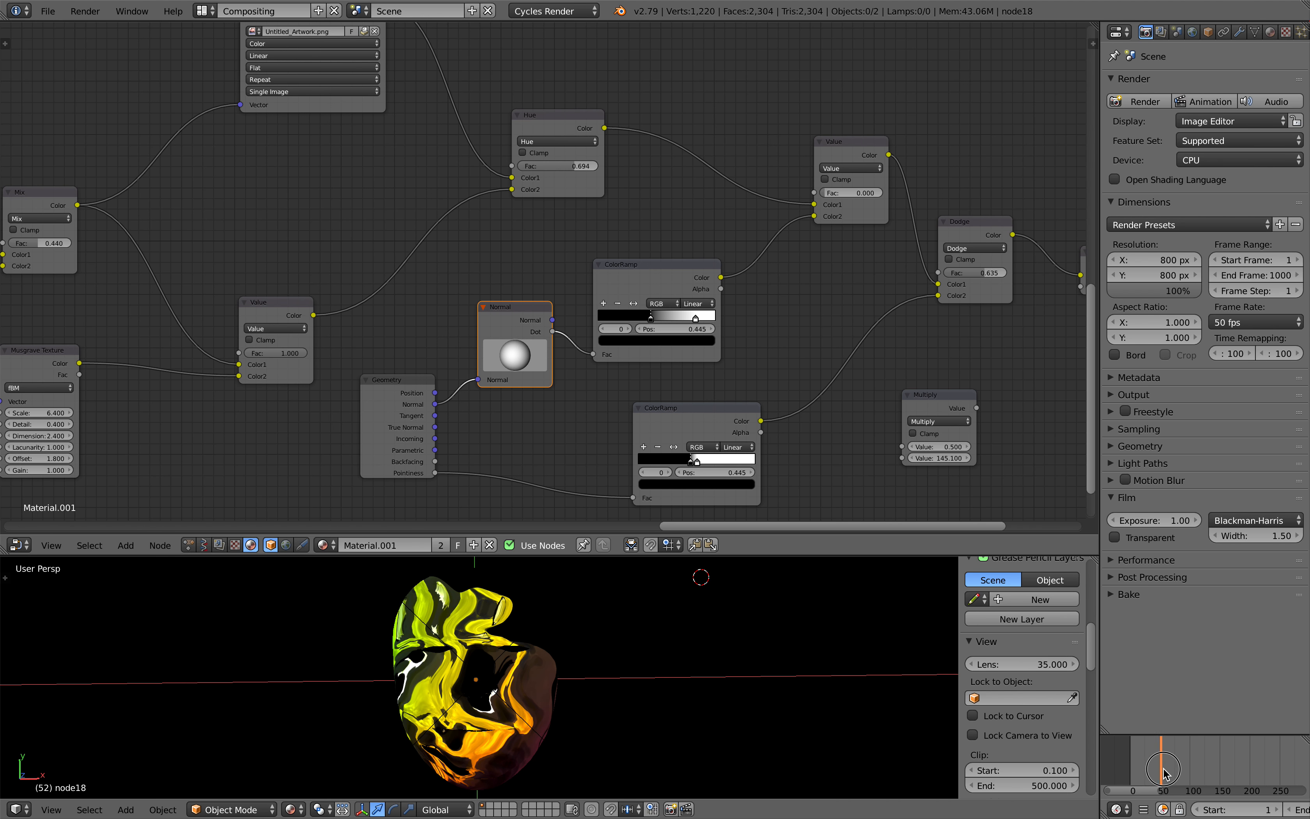
- Move the Camera Data, Geometry, Dot Product and Layer Weight nodes away from the Add node they feed
{"action": "middle_click_drag", "start_coordinate": [192, 179], "coordinate": [439, 193]}
{"action": "middle_click_drag", "start_coordinate": [226, 336], "coordinate": [447, 260]}
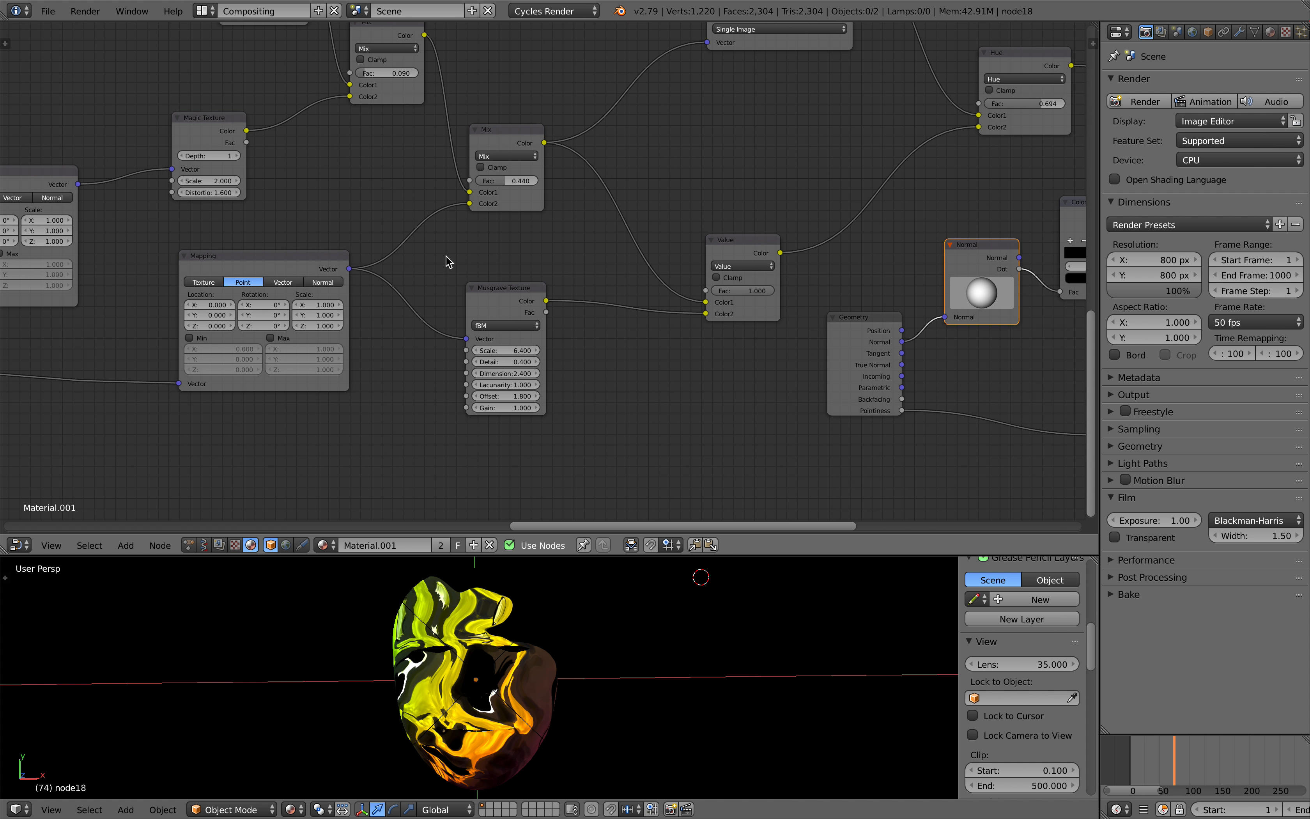
{"action": "scroll", "coordinate": [448, 261], "scroll_direction": "down", "scroll_amount": 4}
{"action": "middle_click_drag", "start_coordinate": [125, 191], "coordinate": [462, 237]}
{"action": "middle_click_drag", "start_coordinate": [293, 256], "coordinate": [658, 292]}
{"action": "middle_click_drag", "start_coordinate": [305, 179], "coordinate": [321, 160]}
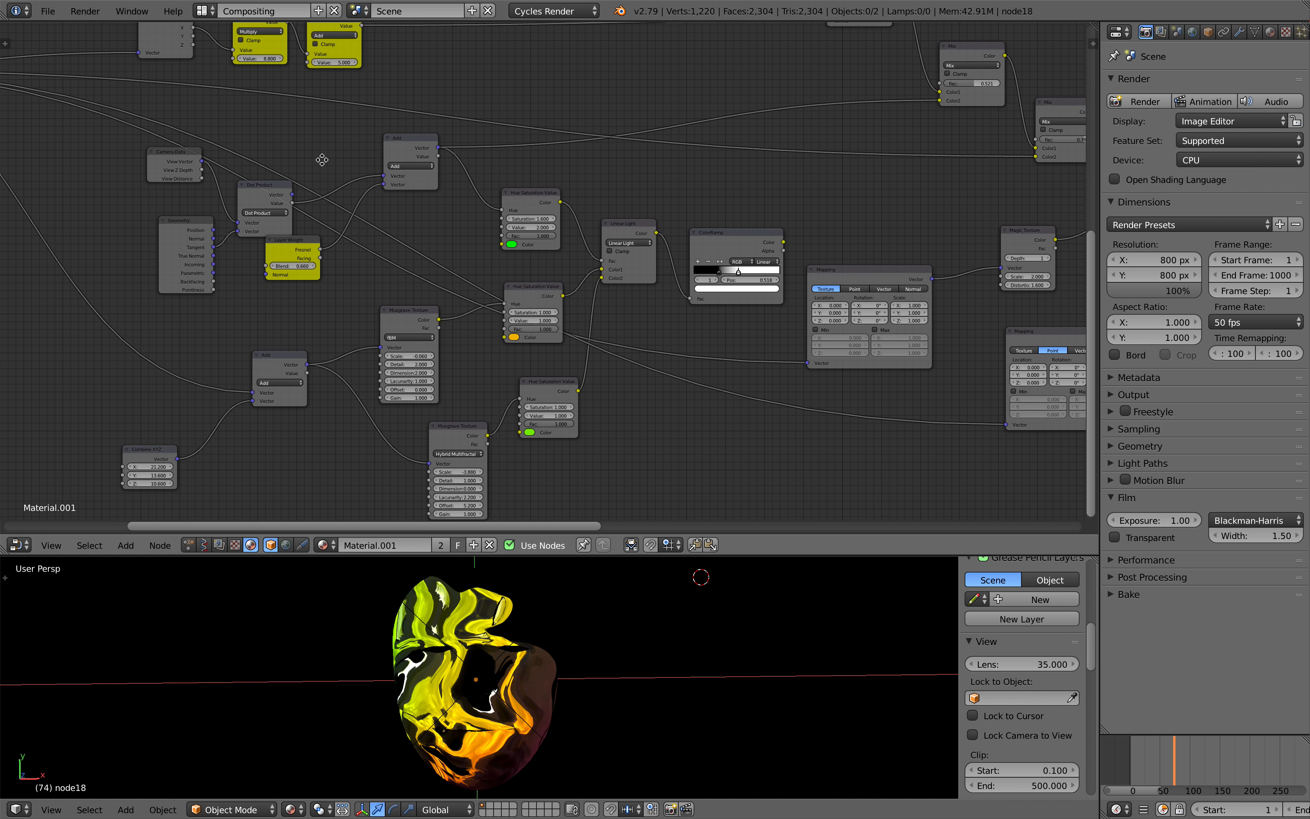
{"action": "middle_click_drag", "start_coordinate": [307, 230], "coordinate": [487, 274]}
{"action": "scroll", "coordinate": [439, 257], "scroll_direction": "up", "scroll_amount": 3}
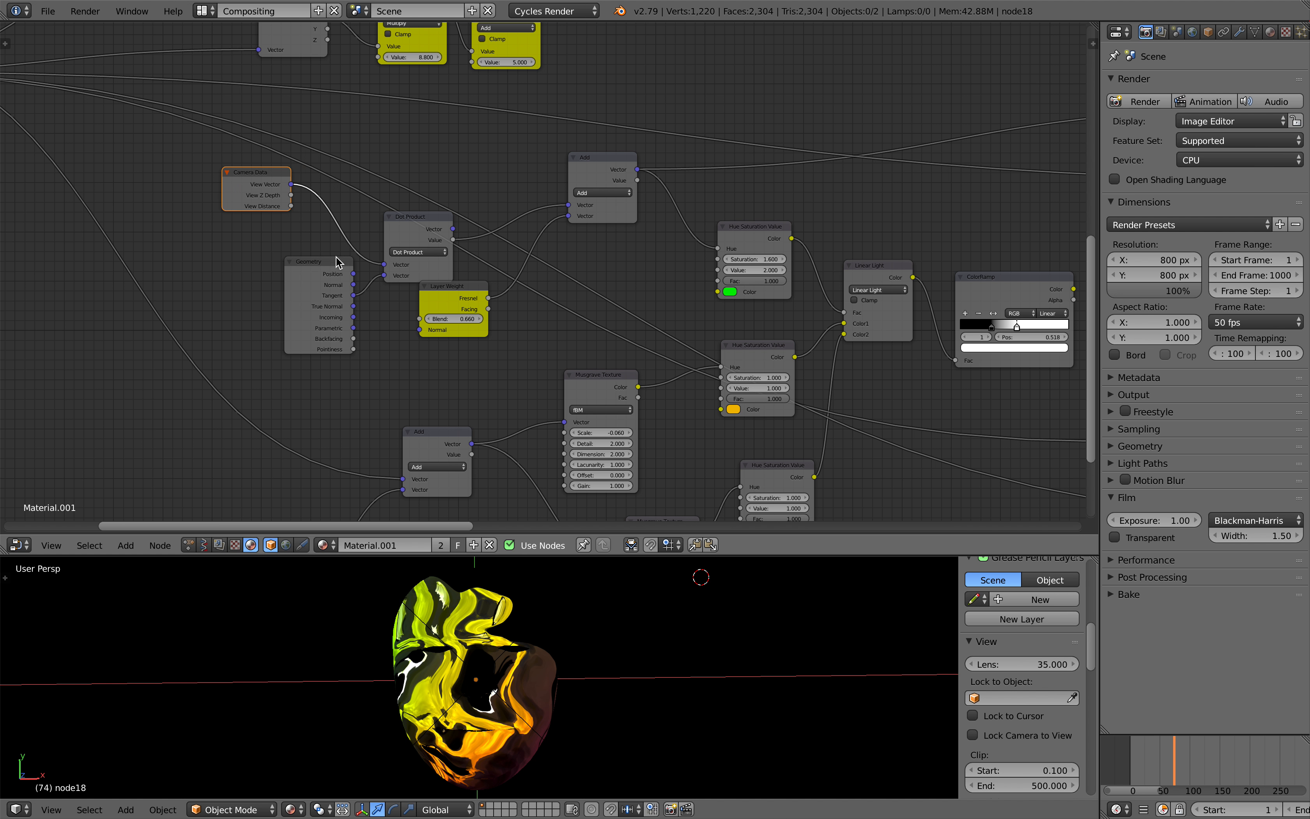
{"action": "left_click_drag", "start_coordinate": [336, 257], "coordinate": [275, 248]}
{"action": "left_click_drag", "start_coordinate": [407, 217], "coordinate": [345, 231]}
{"action": "left_click_drag", "start_coordinate": [467, 291], "coordinate": [437, 301]}
- Nudge the green Hue Saturation Value node and the Linear Light and ColorRamp nodes that follow it
{"action": "middle_click_drag", "start_coordinate": [545, 372], "coordinate": [360, 270]}
{"action": "left_click", "coordinate": [457, 321]}
{"action": "middle_click_drag", "start_coordinate": [526, 226], "coordinate": [316, 246]}
{"action": "left_click_drag", "start_coordinate": [330, 180], "coordinate": [340, 163]}
{"action": "left_click_drag", "start_coordinate": [555, 227], "coordinate": [548, 206]}
{"action": "middle_click_drag", "start_coordinate": [548, 206], "coordinate": [331, 163]}
{"action": "mouse_move", "coordinate": [461, 230]}
{"action": "left_mouse_down"}
{"action": "mouse_move", "coordinate": [469, 241]}
{"action": "mouse_move", "coordinate": [450, 245]}
{"action": "left_mouse_up"}
- Move the Emission and Material Output nodes farther from the Dodge node at the end of the material chain
{"action": "middle_click_drag", "start_coordinate": [523, 235], "coordinate": [112, 238]}
{"action": "middle_click_drag", "start_coordinate": [725, 319], "coordinate": [441, 269]}
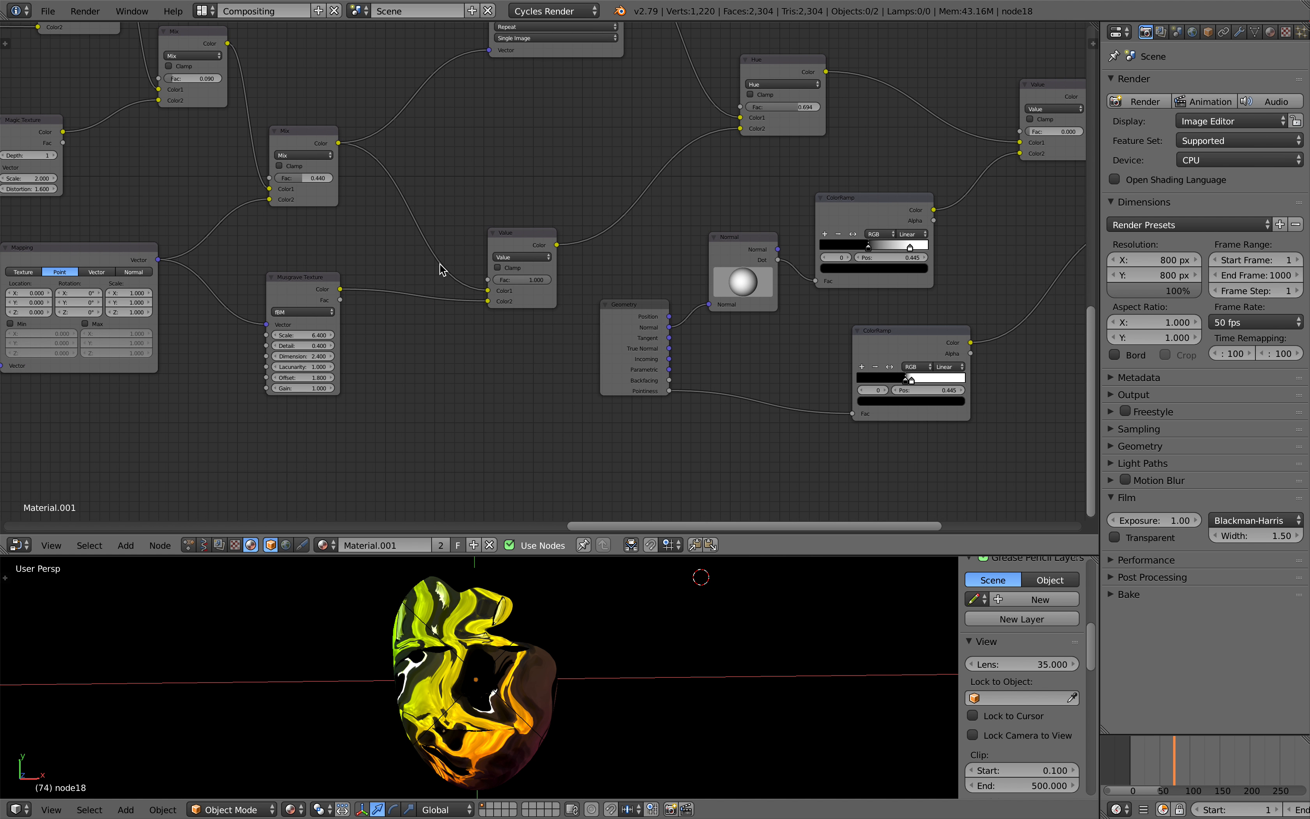
{"action": "scroll", "coordinate": [442, 269], "scroll_direction": "down", "scroll_amount": 1}
{"action": "middle_click_drag", "start_coordinate": [575, 272], "coordinate": [315, 287]}
{"action": "middle_click_drag", "start_coordinate": [726, 272], "coordinate": [291, 316]}
{"action": "scroll", "coordinate": [539, 288], "scroll_direction": "up", "scroll_amount": 1}
{"action": "left_click_drag", "start_coordinate": [555, 257], "coordinate": [587, 253]}
{"action": "left_click_drag", "start_coordinate": [696, 299], "coordinate": [793, 311]}
{"action": "left_click_drag", "start_coordinate": [590, 249], "coordinate": [662, 248]}
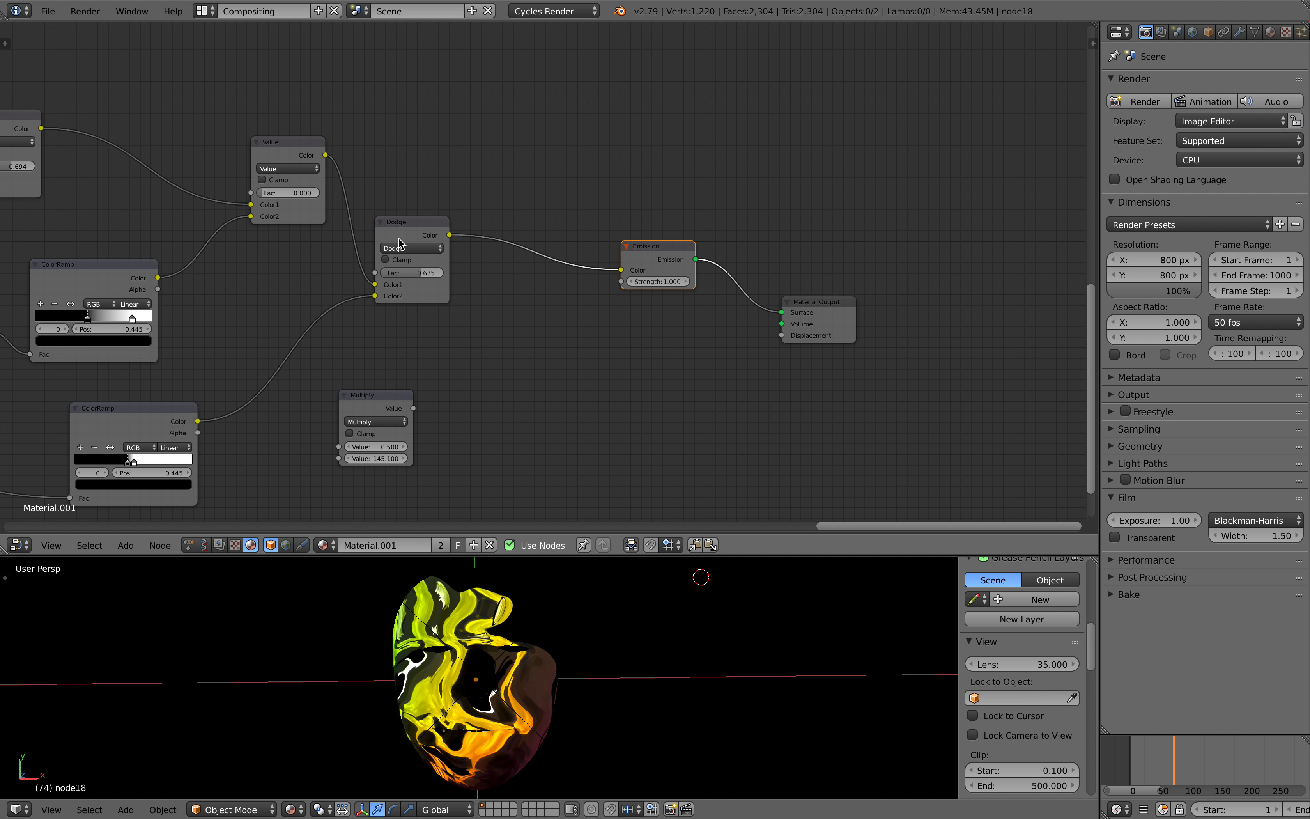
- Move the Dodge node slightly toward the Emission node and increase its Fac
{"action": "left_click_drag", "start_coordinate": [401, 244], "coordinate": [429, 219]}
{"action": "mouse_move", "coordinate": [464, 249]}
{"action": "middle_mouse_down"}
{"action": "mouse_move", "coordinate": [566, 263]}
{"action": "mouse_move", "coordinate": [589, 290]}
{"action": "middle_mouse_up"}
{"action": "scroll", "coordinate": [565, 263], "scroll_direction": "up", "scroll_amount": 1}
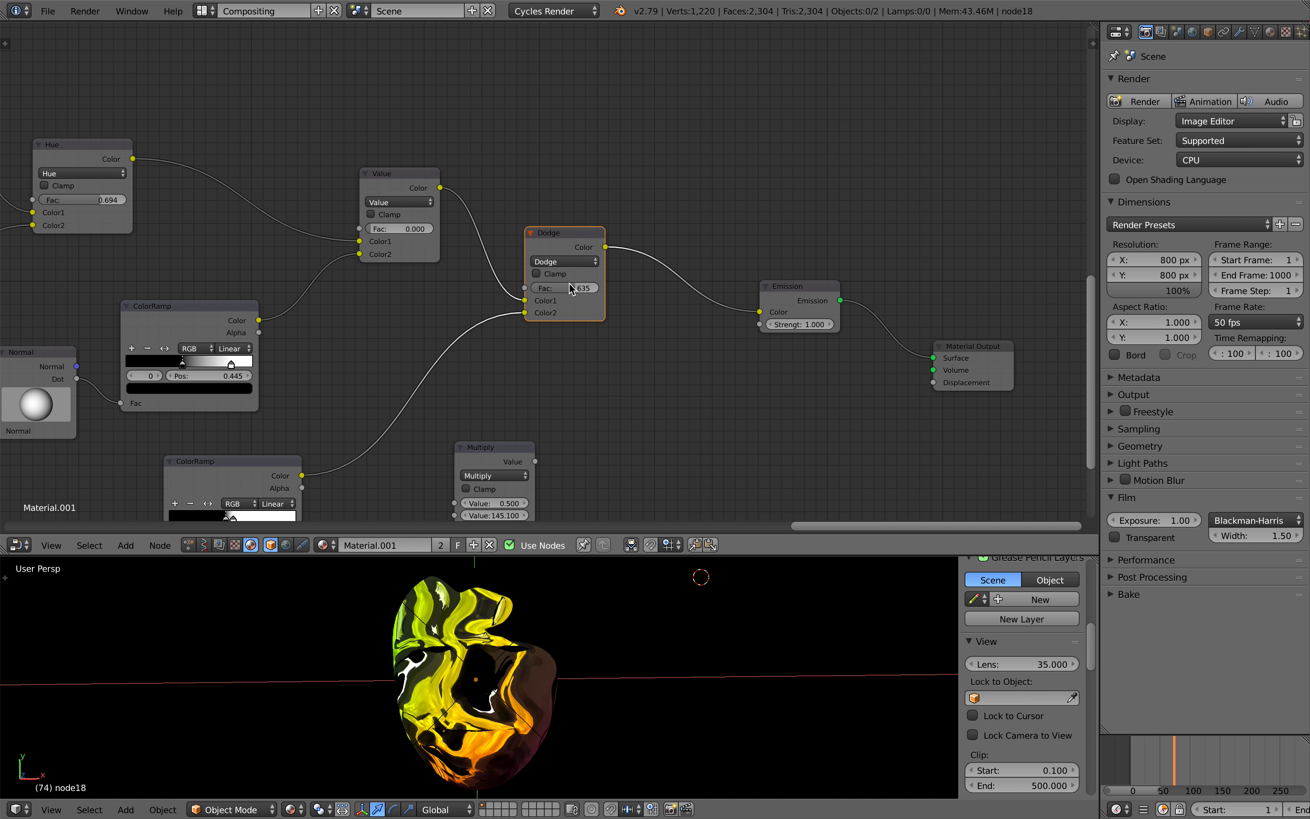
{"action": "left_click_drag", "start_coordinate": [572, 289], "coordinate": [590, 288]}
- Set the fourth Mix node's Fac to 0.367 and the third Mix node's Fac to 0.635, and check the whole mask
{"action": "scroll", "coordinate": [589, 289], "scroll_direction": "down", "scroll_amount": 3}
{"action": "middle_click_drag", "start_coordinate": [590, 289], "coordinate": [935, 414]}
{"action": "mouse_move", "coordinate": [214, 156]}
{"action": "middle_mouse_down"}
{"action": "mouse_move", "coordinate": [658, 291]}
{"action": "mouse_move", "coordinate": [589, 293]}
{"action": "mouse_move", "coordinate": [652, 289]}
{"action": "middle_mouse_up"}
{"action": "left_click_drag", "start_coordinate": [574, 263], "coordinate": [515, 247]}
{"action": "left_click_drag", "start_coordinate": [459, 156], "coordinate": [501, 156]}
{"action": "middle_click_drag", "start_coordinate": [535, 430], "coordinate": [560, 471]}
{"action": "scroll", "coordinate": [553, 638], "scroll_direction": "down", "scroll_amount": 2}
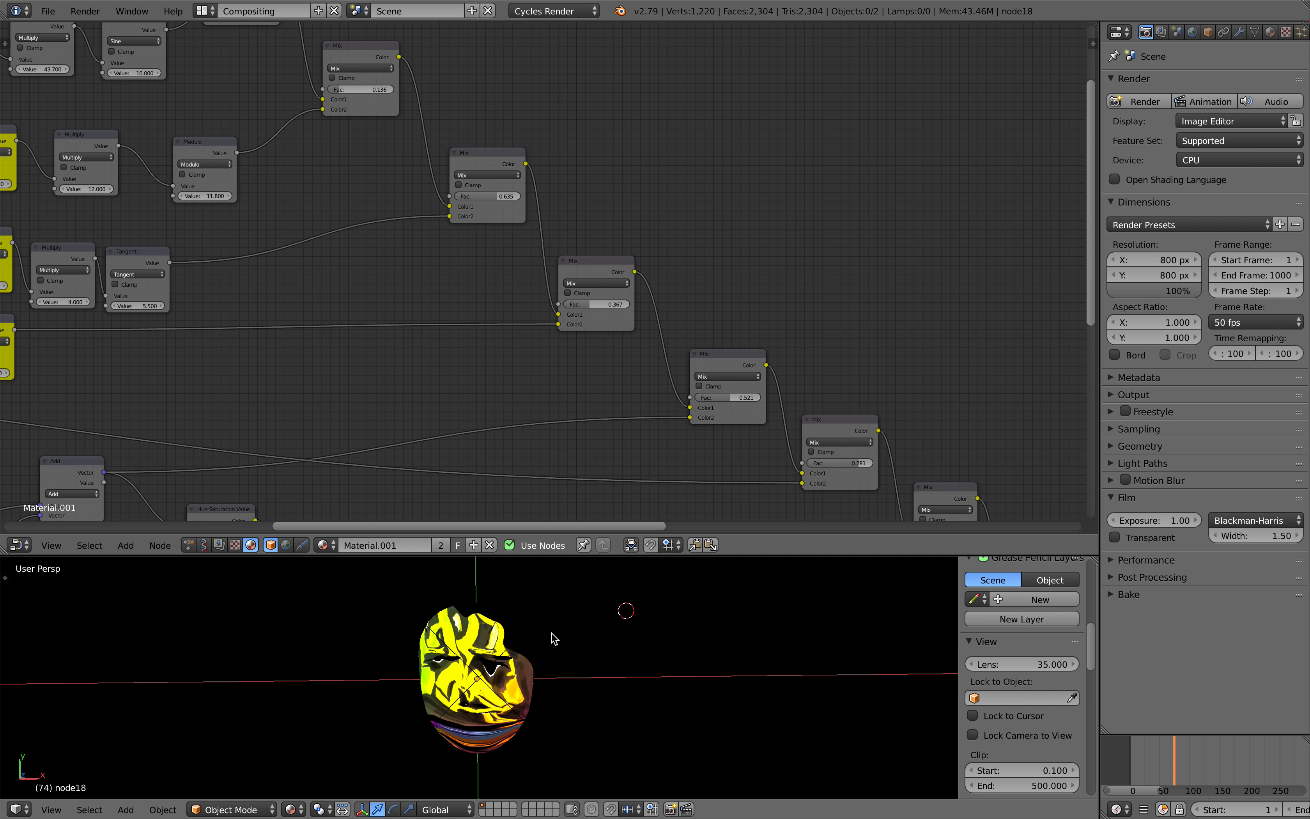
{"action": "middle_click_drag", "start_coordinate": [586, 646], "coordinate": [559, 633]}
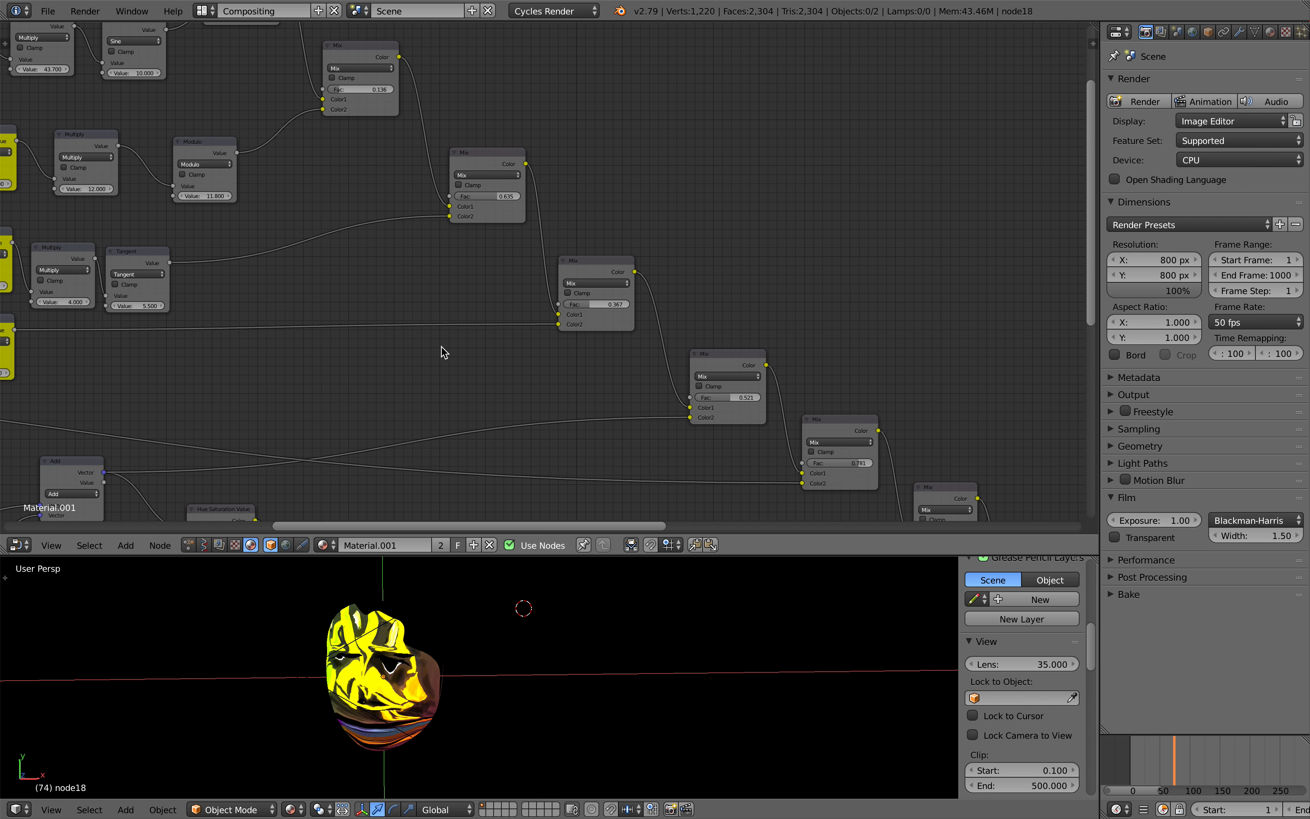
- Move the Texture Coordinate node still farther away from the Separate XYZ rows it feeds
{"action": "scroll", "coordinate": [442, 351], "scroll_direction": "down", "scroll_amount": 2}
{"action": "mouse_move", "coordinate": [391, 271]}
{"action": "middle_mouse_down"}
{"action": "mouse_move", "coordinate": [631, 316]}
{"action": "mouse_move", "coordinate": [631, 338]}
{"action": "middle_mouse_up"}
{"action": "mouse_move", "coordinate": [451, 427]}
{"action": "middle_mouse_down"}
{"action": "mouse_move", "coordinate": [594, 377]}
{"action": "mouse_move", "coordinate": [700, 251]}
{"action": "middle_mouse_up"}
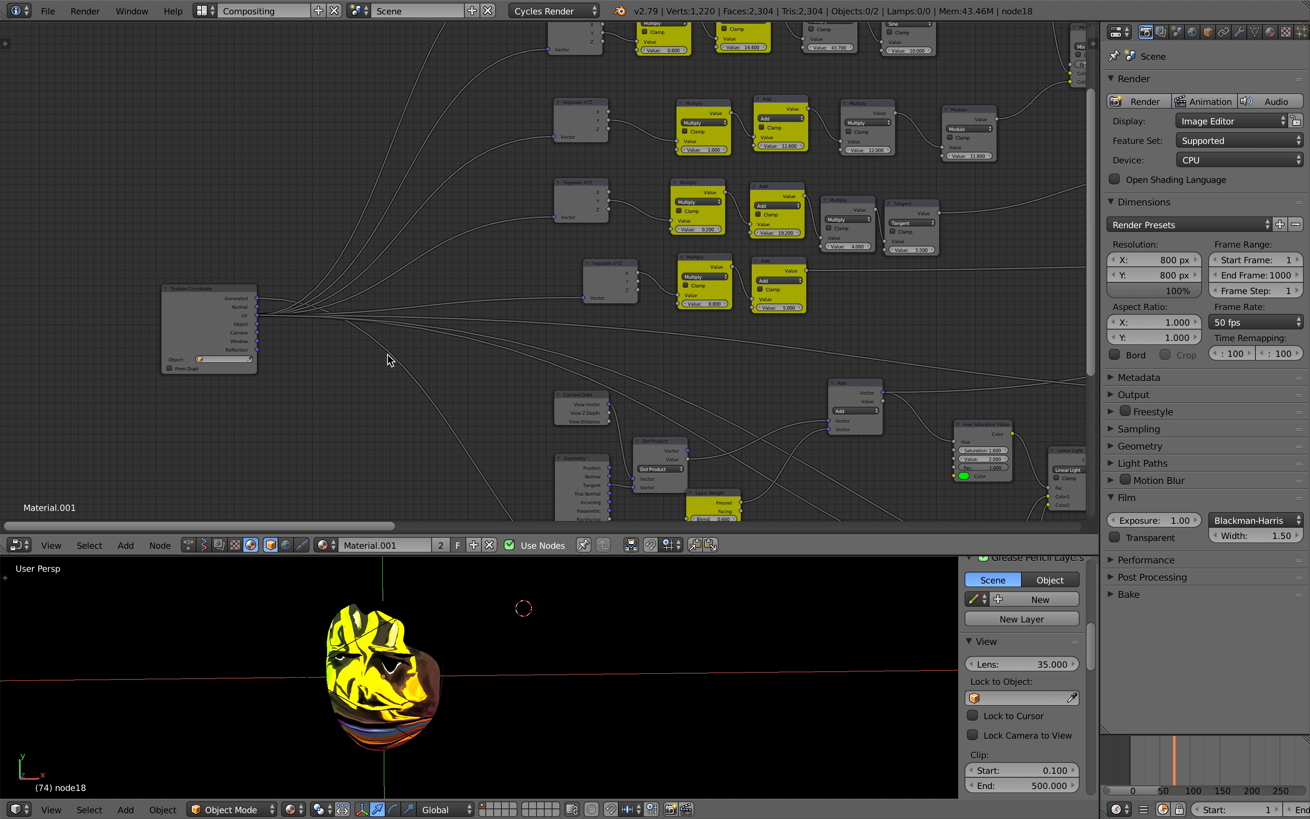
{"action": "left_click_drag", "start_coordinate": [186, 296], "coordinate": [170, 292]}
{"action": "middle_click_drag", "start_coordinate": [190, 291], "coordinate": [235, 271]}
{"action": "middle_click_drag", "start_coordinate": [155, 308], "coordinate": [418, 305]}
{"action": "scroll", "coordinate": [418, 305], "scroll_direction": "up", "scroll_amount": 6}
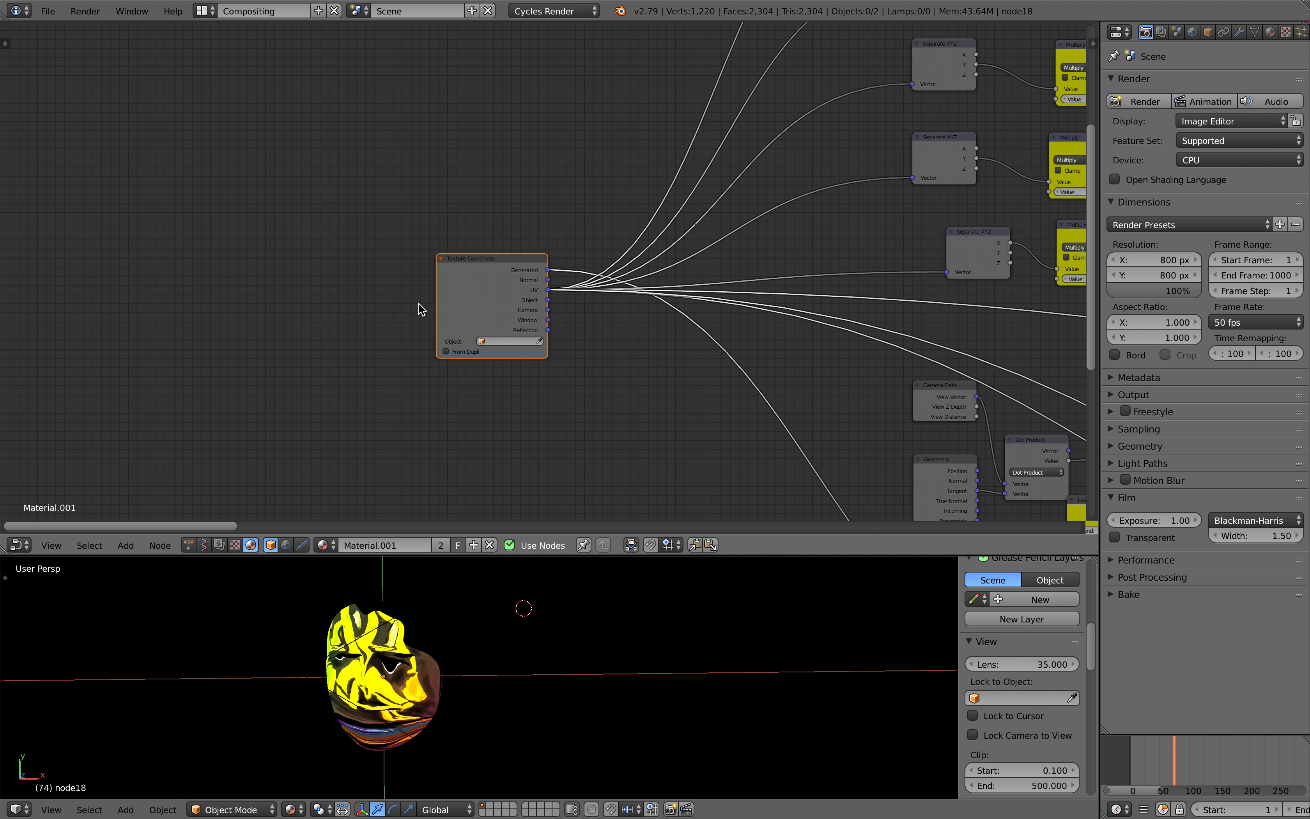
{"action": "scroll", "coordinate": [476, 336], "scroll_direction": "up", "scroll_amount": 2}
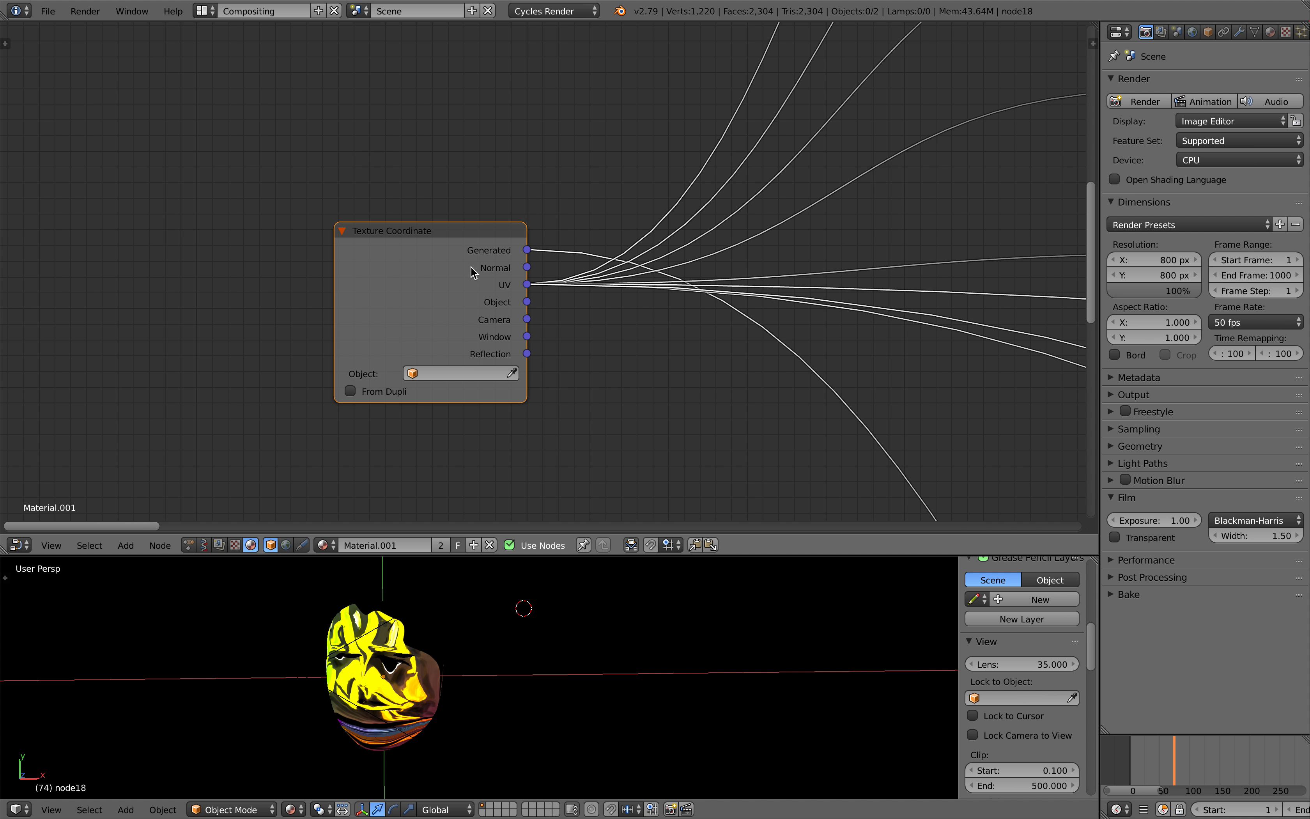
{"action": "left_click_drag", "start_coordinate": [471, 268], "coordinate": [362, 247]}
- View the objects available for the Texture Coordinate node's Object field without choosing one
{"action": "left_click", "coordinate": [326, 347]}
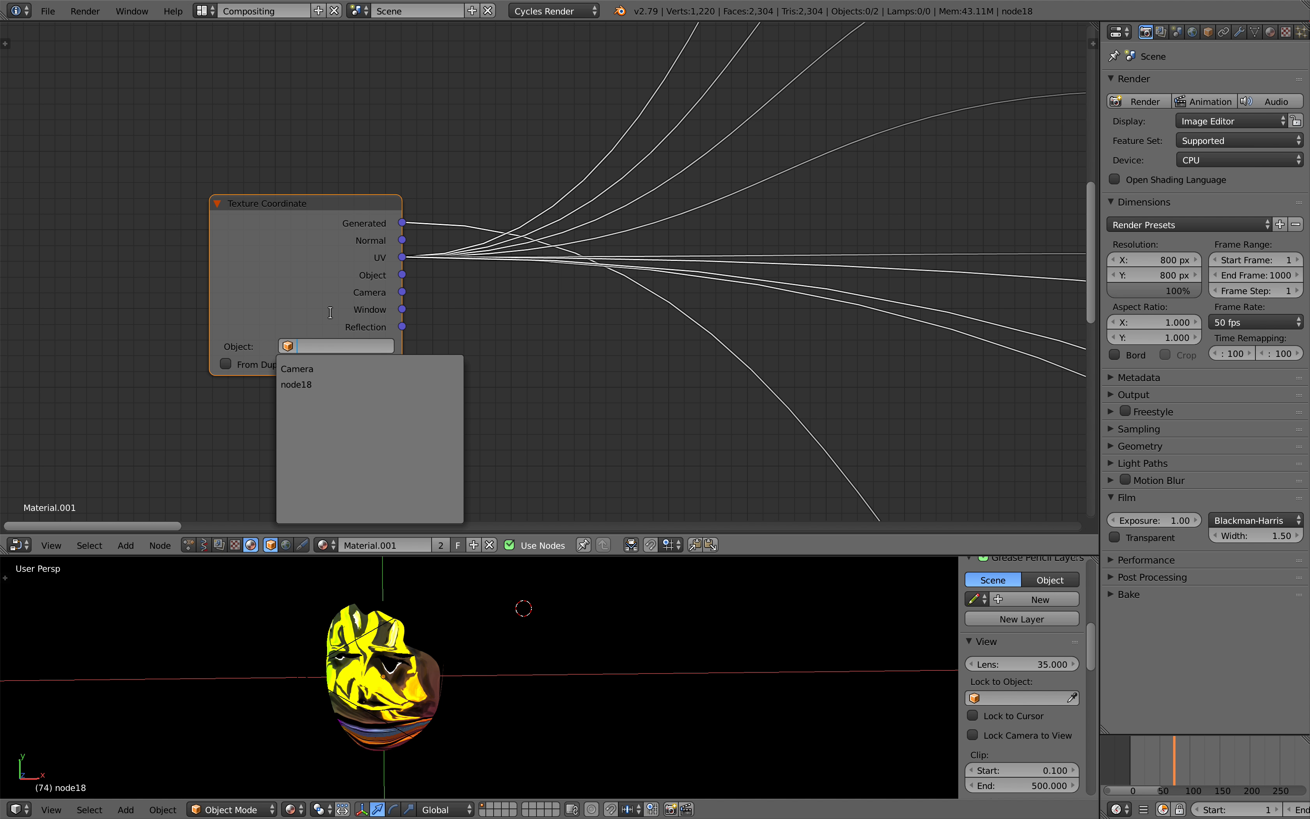
{"action": "scroll", "coordinate": [340, 313], "scroll_direction": "down", "scroll_amount": 2}
{"action": "middle_click_drag", "start_coordinate": [339, 307], "coordinate": [248, 318]}
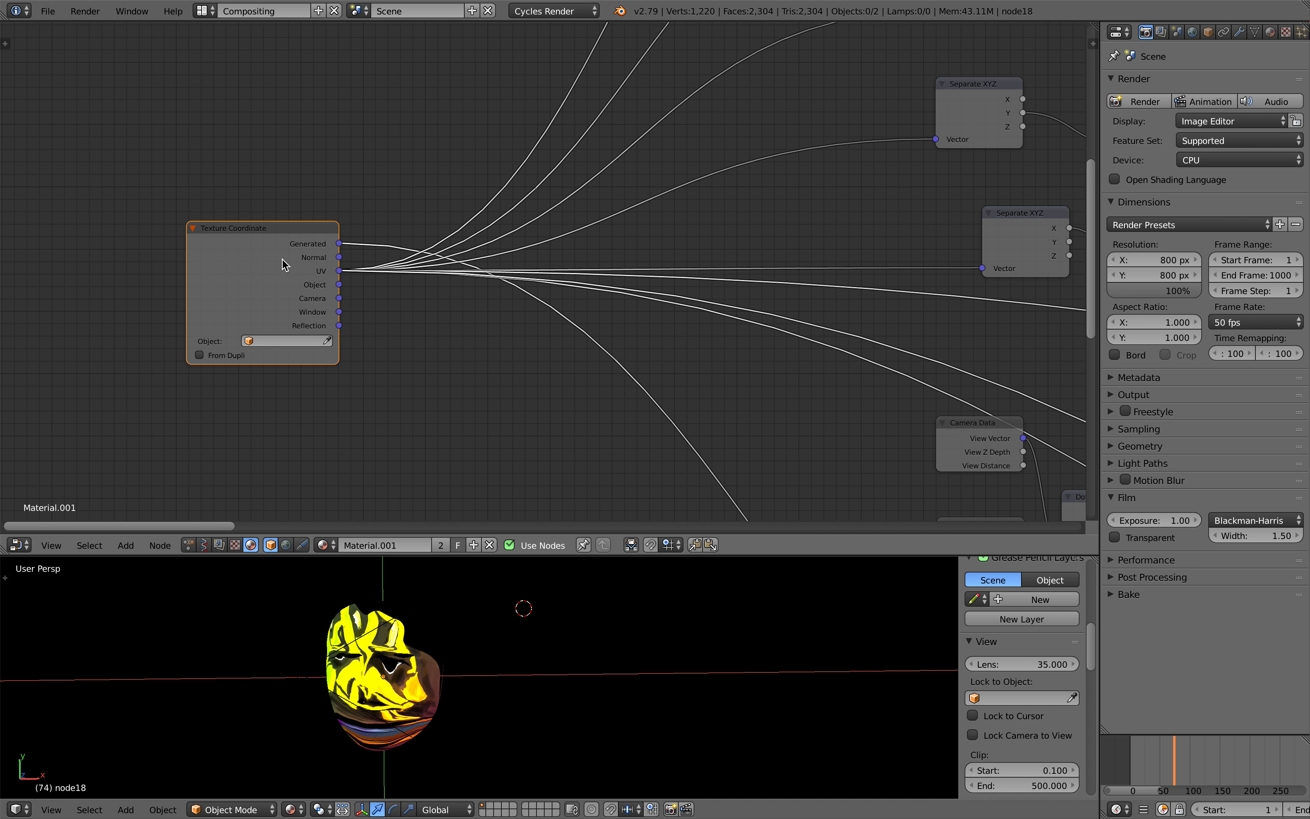
- Set the Sine row's first Multiply value to 3.400 and Add value to 14.200, and shift its second Multiply and Sine nodes back slightly
{"action": "middle_click_drag", "start_coordinate": [261, 227], "coordinate": [197, 280]}
{"action": "middle_click_drag", "start_coordinate": [436, 254], "coordinate": [136, 431]}
{"action": "middle_click_drag", "start_coordinate": [459, 251], "coordinate": [290, 287]}
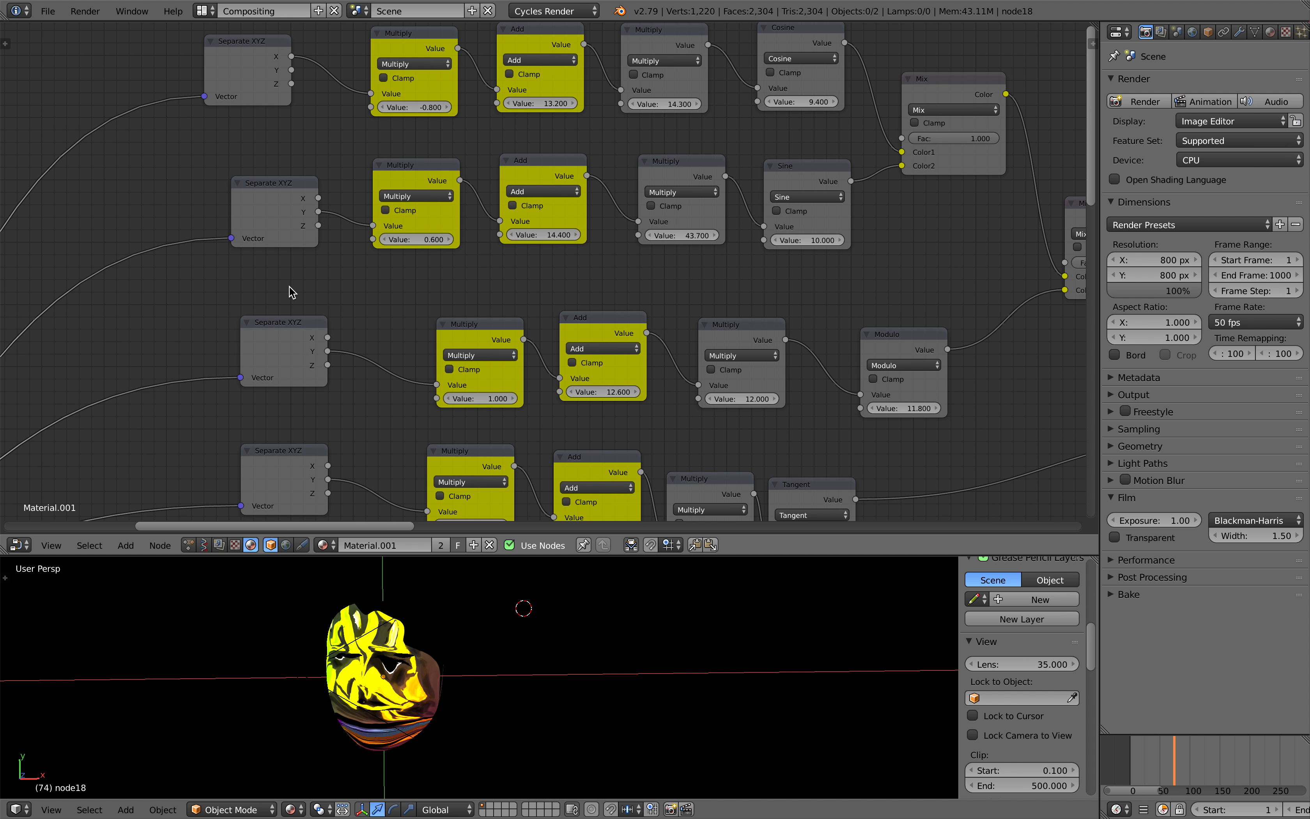
{"action": "middle_click_drag", "start_coordinate": [534, 218], "coordinate": [323, 218]}
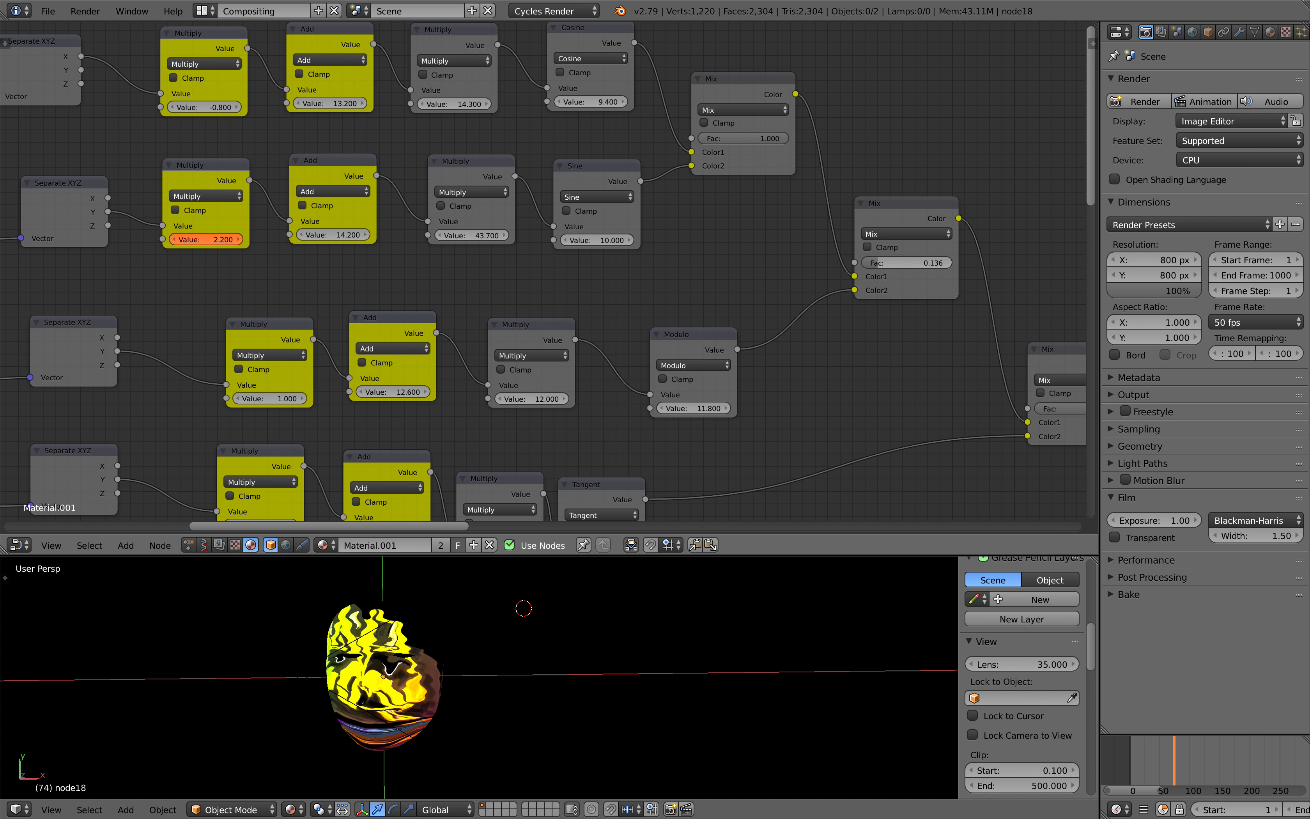
{"action": "scroll", "coordinate": [486, 668], "scroll_direction": "up", "scroll_amount": 4}
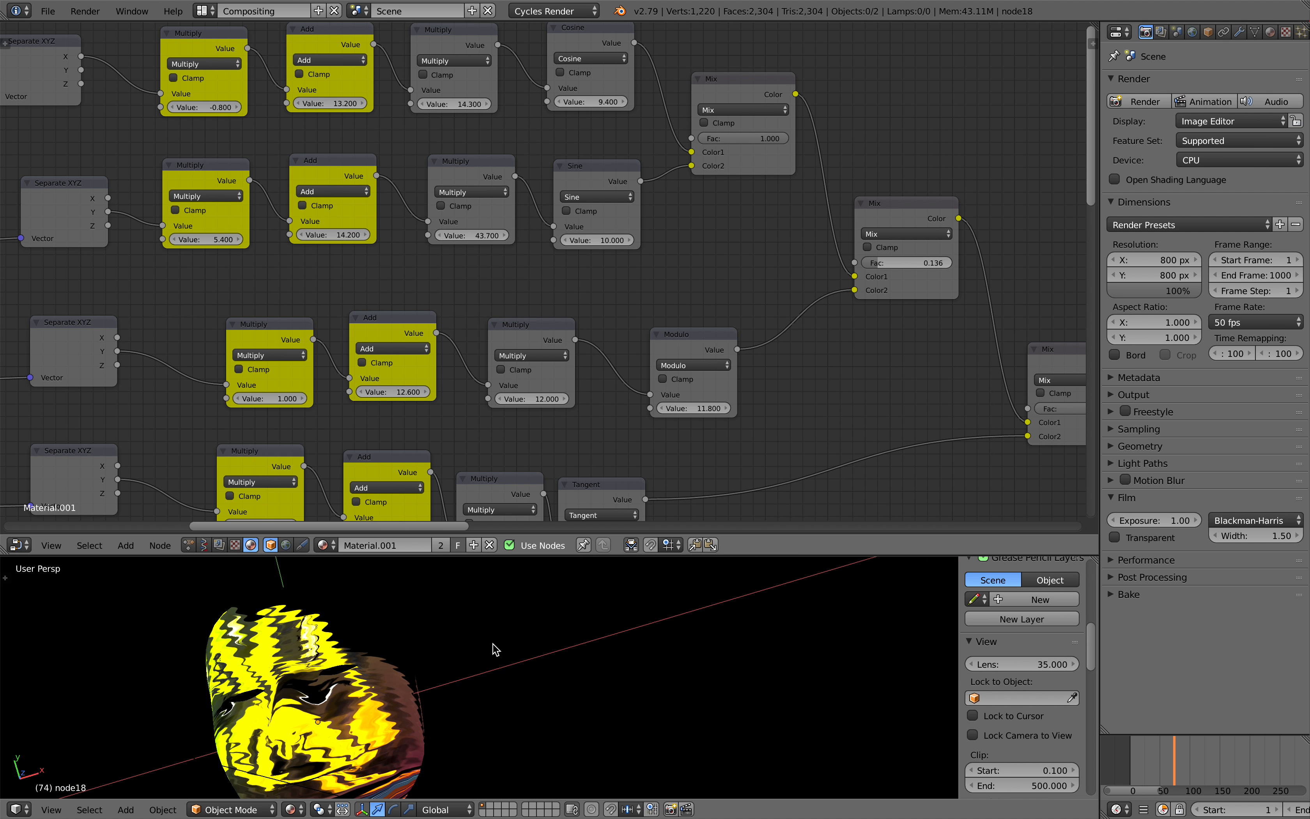
{"action": "mouse_move", "coordinate": [206, 240]}
{"action": "left_mouse_down"}
{"action": "mouse_move", "coordinate": [173, 240]}
{"action": "mouse_move", "coordinate": [204, 239]}
{"action": "mouse_move", "coordinate": [187, 239]}
{"action": "left_mouse_up"}
{"action": "middle_click_drag", "start_coordinate": [564, 192], "coordinate": [492, 197]}
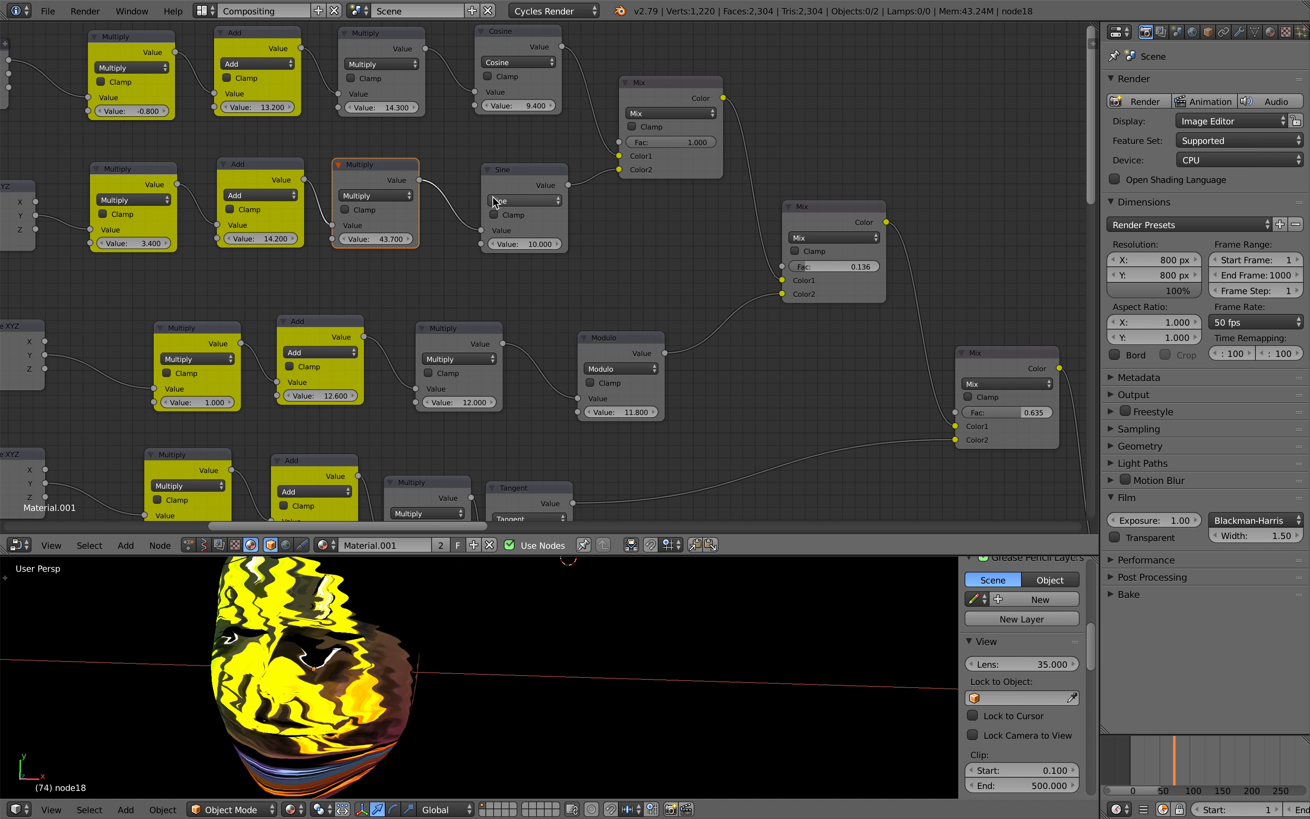
{"action": "left_click_drag", "start_coordinate": [508, 181], "coordinate": [486, 174]}
- Widen the Image Texture node holding Untitled_Artwork.png slightly toward the Mix chain
{"action": "middle_click_drag", "start_coordinate": [556, 182], "coordinate": [384, 193]}
{"action": "middle_click_drag", "start_coordinate": [450, 377], "coordinate": [471, 302]}
{"action": "middle_click_drag", "start_coordinate": [501, 366], "coordinate": [383, 372]}
{"action": "middle_click_drag", "start_coordinate": [775, 442], "coordinate": [360, 217]}
{"action": "middle_click_drag", "start_coordinate": [680, 366], "coordinate": [333, 178]}
{"action": "middle_click_drag", "start_coordinate": [756, 271], "coordinate": [88, 250]}
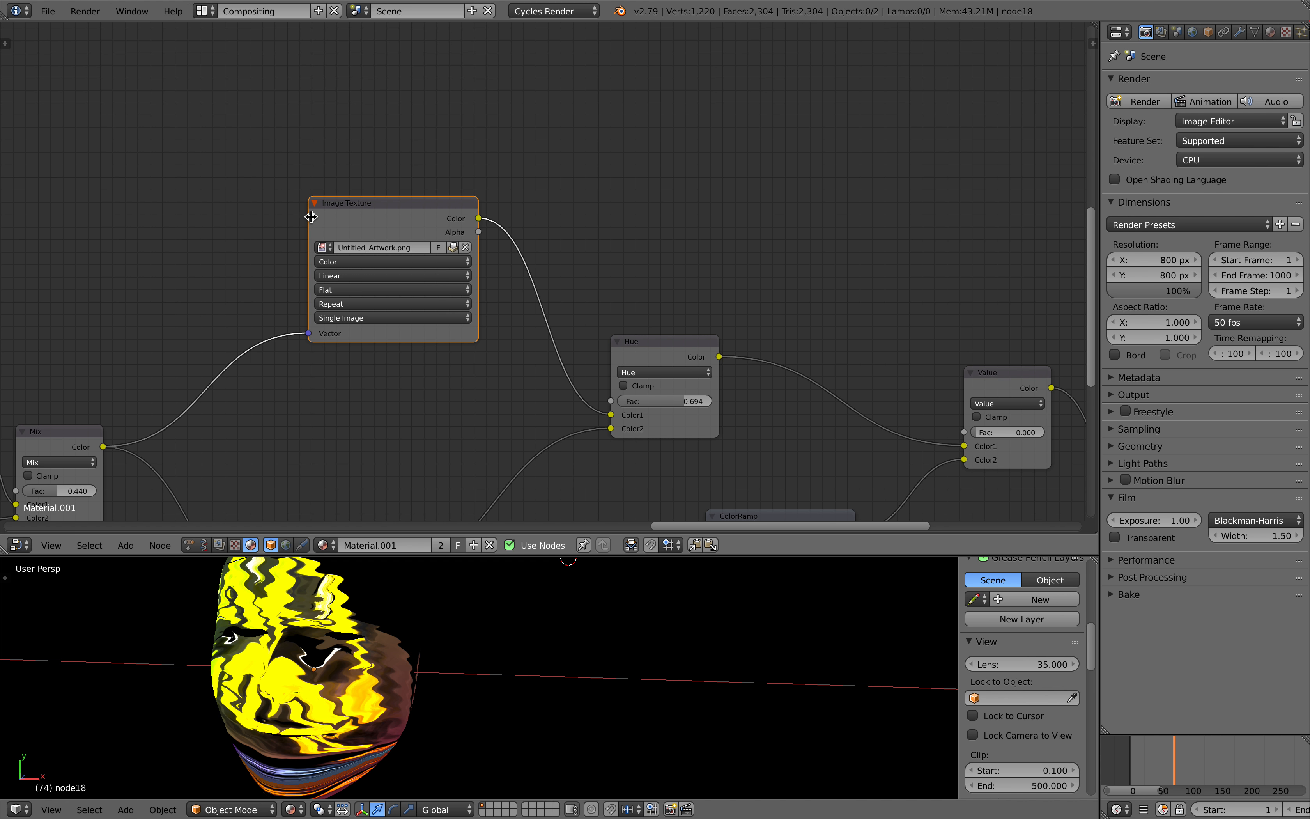
{"action": "left_click_drag", "start_coordinate": [311, 217], "coordinate": [293, 216]}
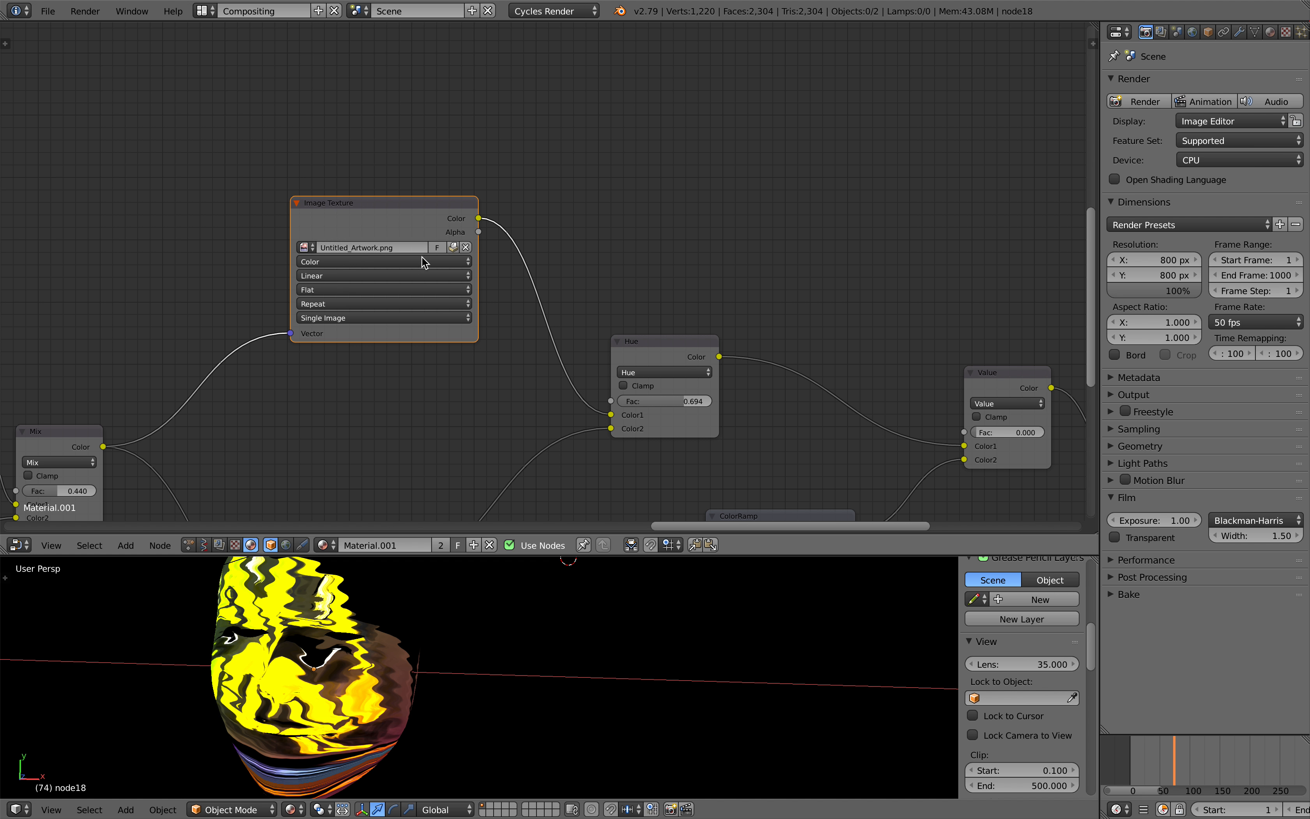
- Nudge the last Mix node, which feeds the Image Texture, and the Value node fed by Musgrave Texture slightly upward
{"action": "scroll", "coordinate": [270, 334], "scroll_direction": "down", "scroll_amount": 1}
{"action": "middle_click_drag", "start_coordinate": [269, 334], "coordinate": [398, 172]}
{"action": "left_click_drag", "start_coordinate": [242, 273], "coordinate": [257, 247]}
{"action": "scroll", "coordinate": [518, 381], "scroll_direction": "down", "scroll_amount": 2}
{"action": "middle_click_drag", "start_coordinate": [517, 381], "coordinate": [523, 326]}
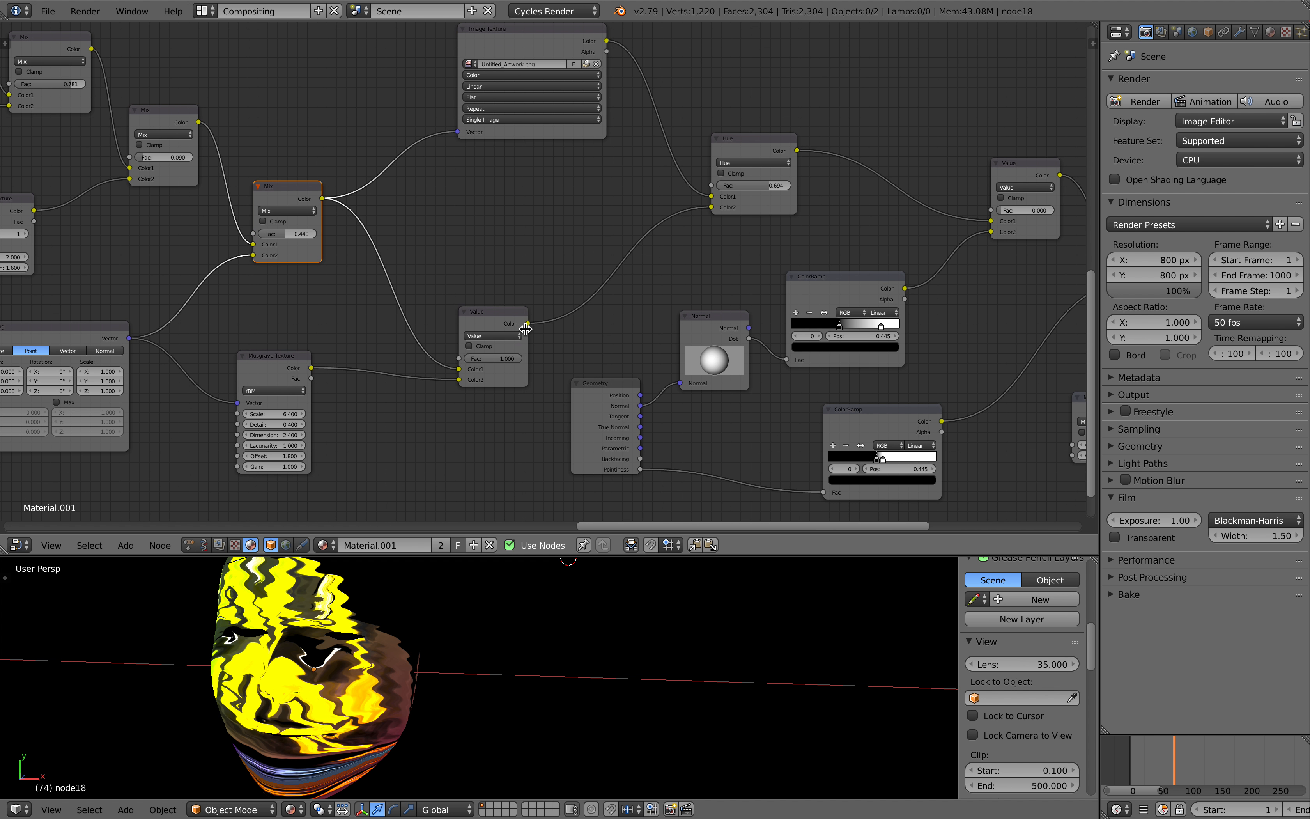
{"action": "left_click_drag", "start_coordinate": [515, 327], "coordinate": [517, 315]}
- Lower the Hue node's Fac and move the node slightly down between the Image Texture and Value nodes
{"action": "middle_click_drag", "start_coordinate": [577, 269], "coordinate": [351, 289]}
{"action": "left_click_drag", "start_coordinate": [522, 176], "coordinate": [512, 219]}
{"action": "scroll", "coordinate": [397, 258], "scroll_direction": "down", "scroll_amount": 2}
{"action": "middle_click_drag", "start_coordinate": [396, 258], "coordinate": [570, 249]}
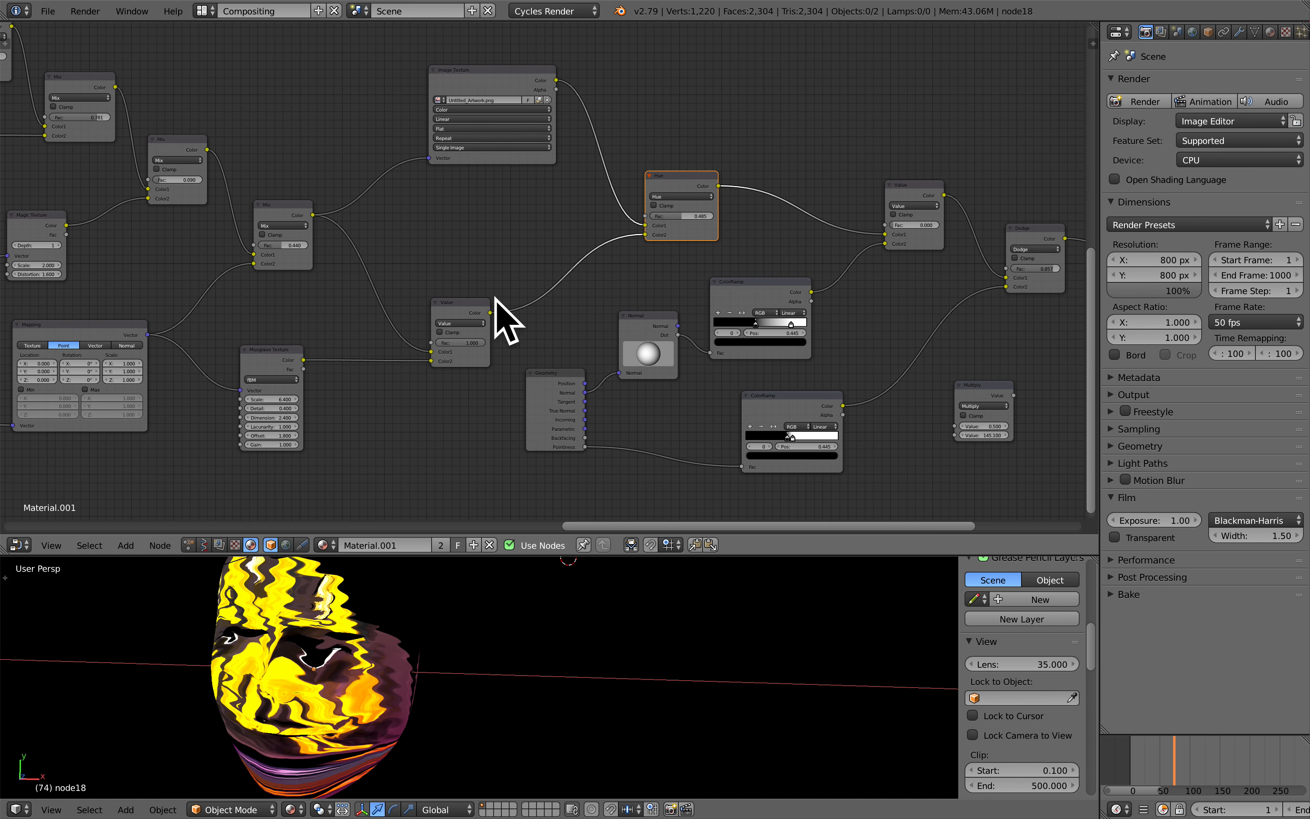
- Shift the lower Add node, both Musgrave Texture nodes and the lowest Hue Saturation Value node slightly back toward the Combine XYZ node
{"action": "mouse_move", "coordinate": [357, 363]}
{"action": "middle_mouse_down"}
{"action": "mouse_move", "coordinate": [396, 362]}
{"action": "mouse_move", "coordinate": [379, 366]}
{"action": "middle_mouse_up"}
{"action": "middle_click_drag", "start_coordinate": [450, 404], "coordinate": [414, 412]}
{"action": "middle_click_drag", "start_coordinate": [640, 310], "coordinate": [812, 261]}
{"action": "middle_click_drag", "start_coordinate": [515, 306], "coordinate": [667, 263]}
{"action": "scroll", "coordinate": [503, 228], "scroll_direction": "up", "scroll_amount": 1}
{"action": "middle_click_drag", "start_coordinate": [446, 244], "coordinate": [600, 240]}
{"action": "scroll", "coordinate": [600, 240], "scroll_direction": "up", "scroll_amount": 1}
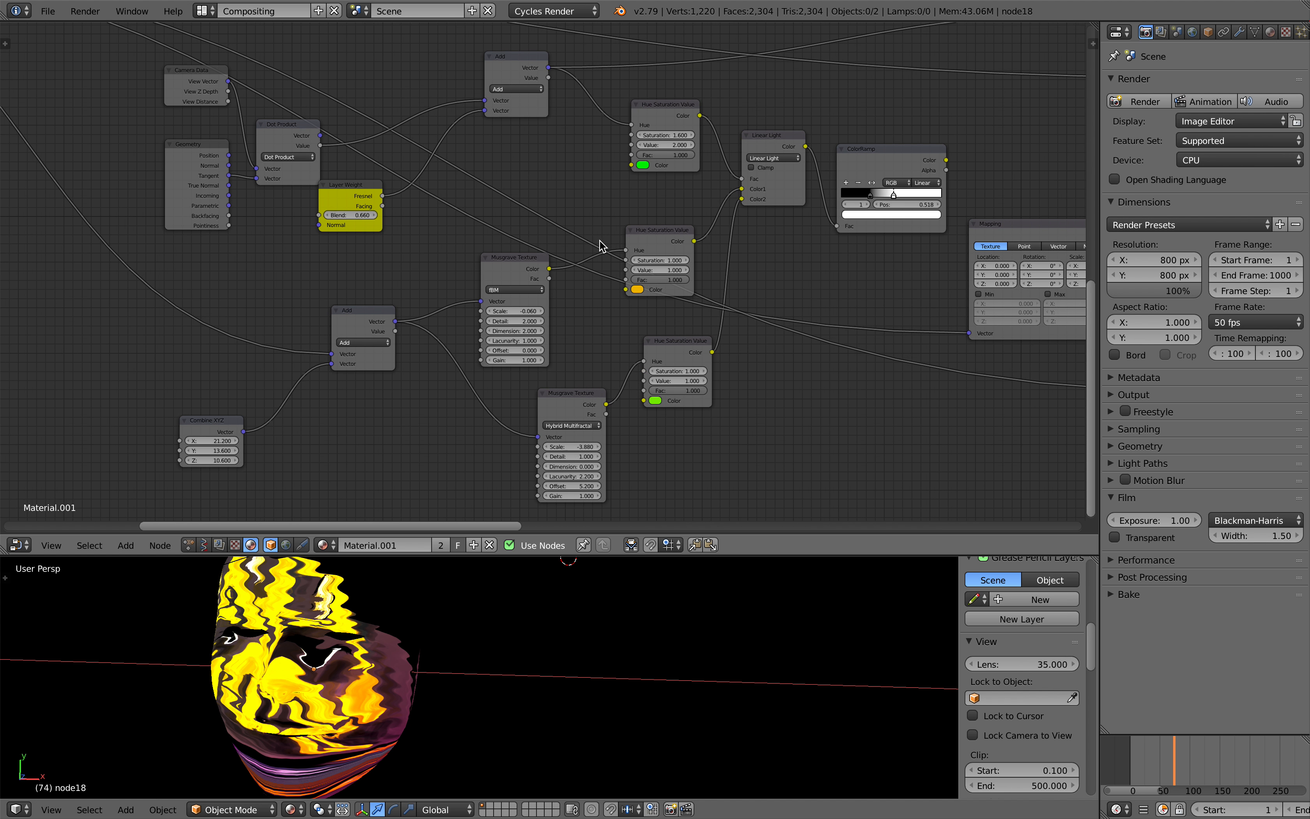
{"action": "left_click_drag", "start_coordinate": [379, 312], "coordinate": [371, 299]}
{"action": "left_click_drag", "start_coordinate": [541, 293], "coordinate": [509, 297]}
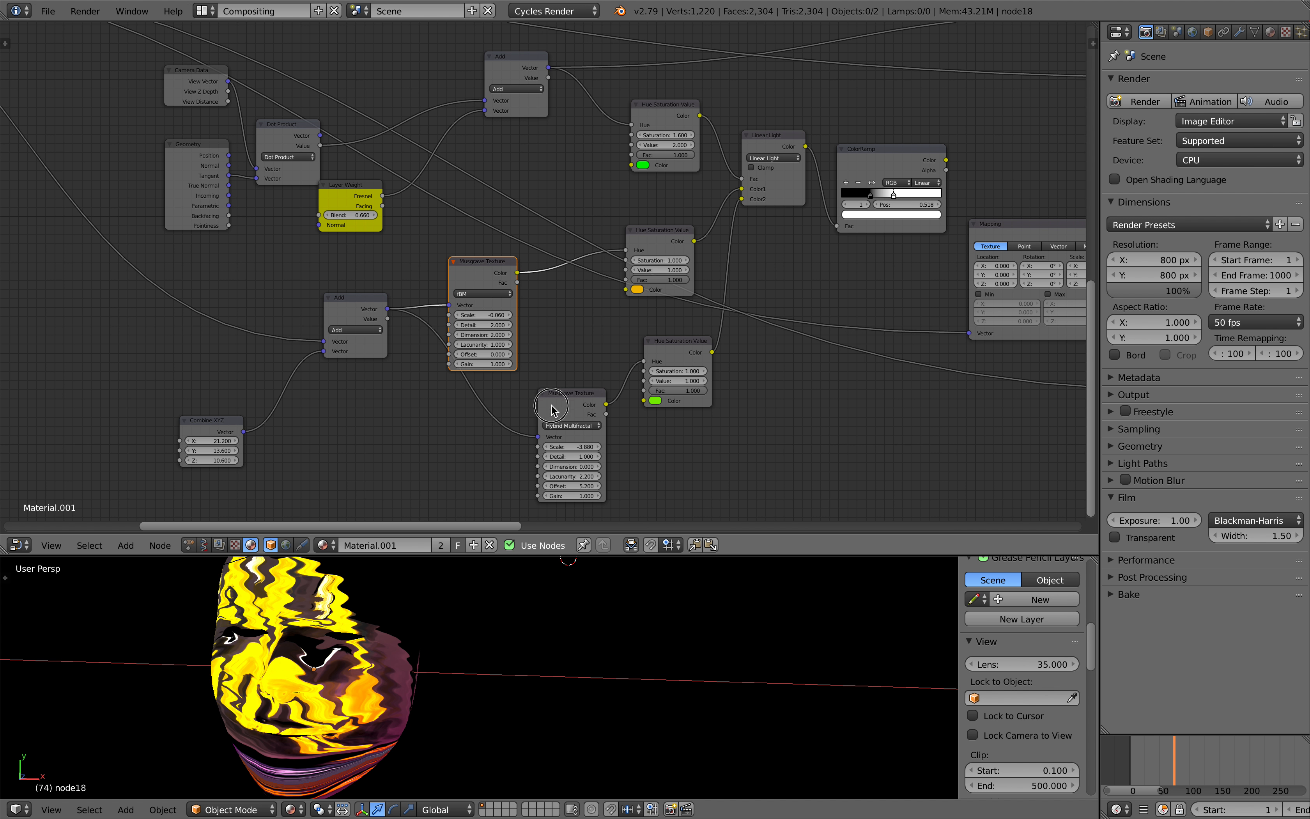
{"action": "left_click_drag", "start_coordinate": [569, 393], "coordinate": [510, 402]}
{"action": "left_click_drag", "start_coordinate": [667, 355], "coordinate": [642, 367]}
- Nudge the uppermost Hue Saturation Value, Linear Light, ColorRamp and texture-type Mapping nodes slightly to tidy their spacing
{"action": "middle_click_drag", "start_coordinate": [672, 130], "coordinate": [651, 160]}
{"action": "left_click_drag", "start_coordinate": [640, 135], "coordinate": [614, 134]}
{"action": "middle_click_drag", "start_coordinate": [678, 162], "coordinate": [654, 171]}
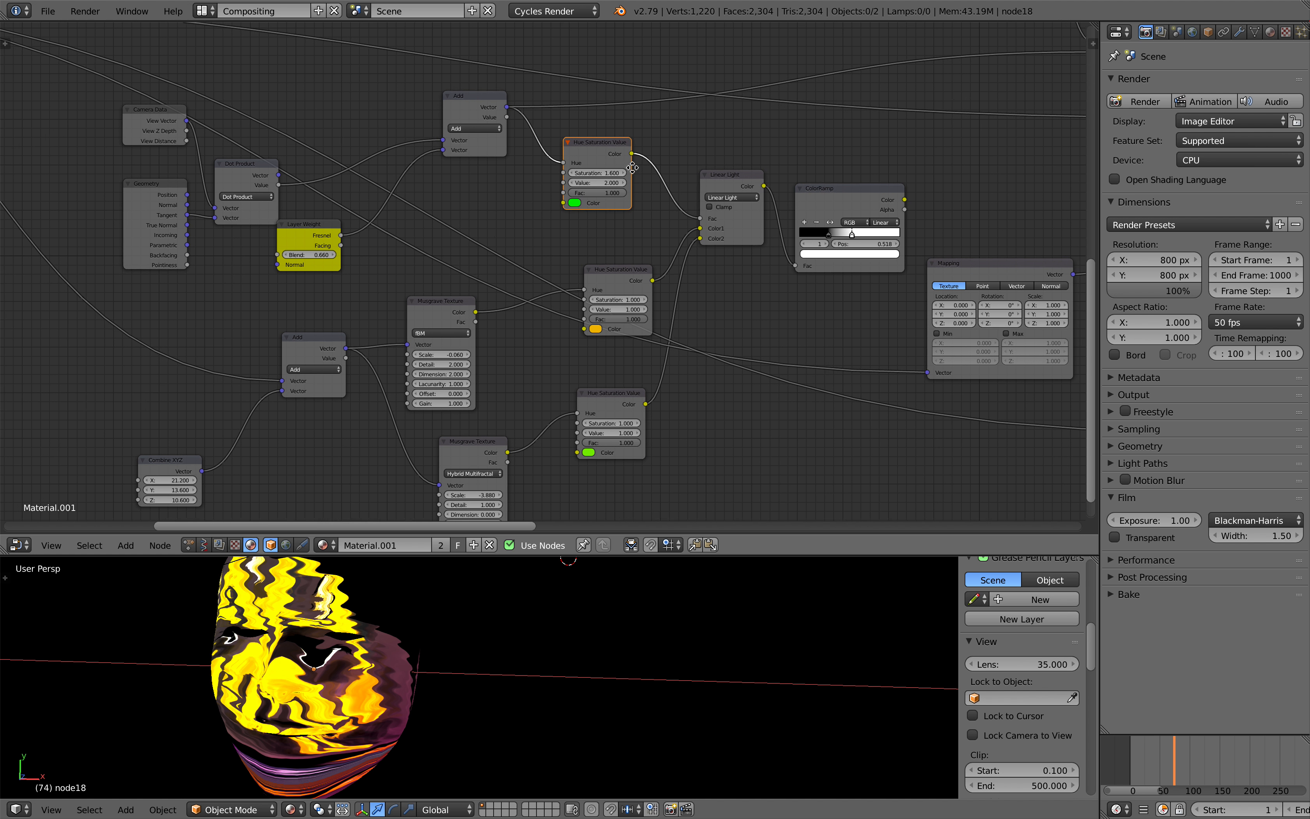
{"action": "left_click_drag", "start_coordinate": [712, 174], "coordinate": [707, 188]}
{"action": "middle_click_drag", "start_coordinate": [707, 188], "coordinate": [600, 174]}
{"action": "scroll", "coordinate": [604, 171], "scroll_direction": "up", "scroll_amount": 1}
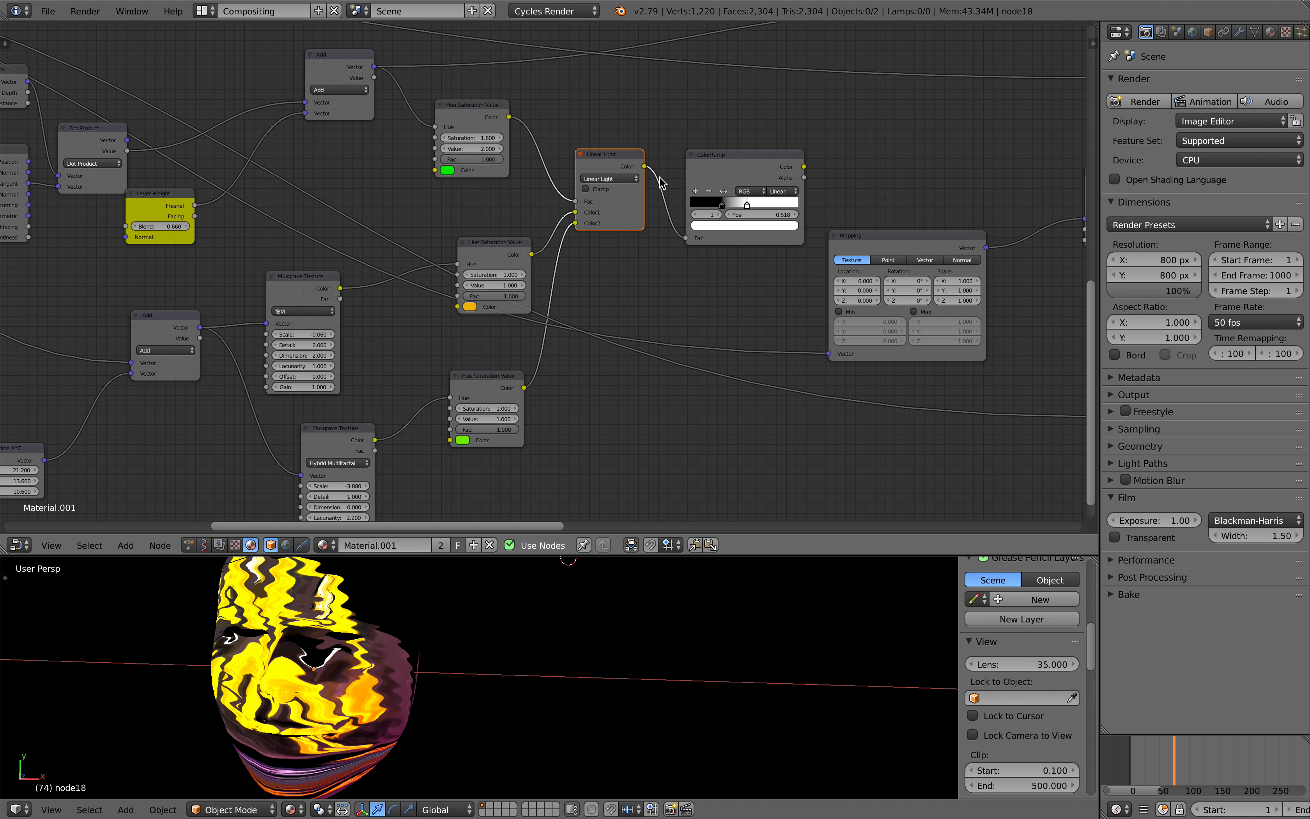
{"action": "left_click_drag", "start_coordinate": [721, 167], "coordinate": [698, 179]}
{"action": "left_click_drag", "start_coordinate": [858, 240], "coordinate": [868, 247]}
- Enlarge the 3D view by raising its border with the node editor, and bring the whole mask into frame
{"action": "scroll", "coordinate": [869, 247], "scroll_direction": "down", "scroll_amount": 5}
{"action": "middle_click_drag", "start_coordinate": [1029, 217], "coordinate": [173, 169]}
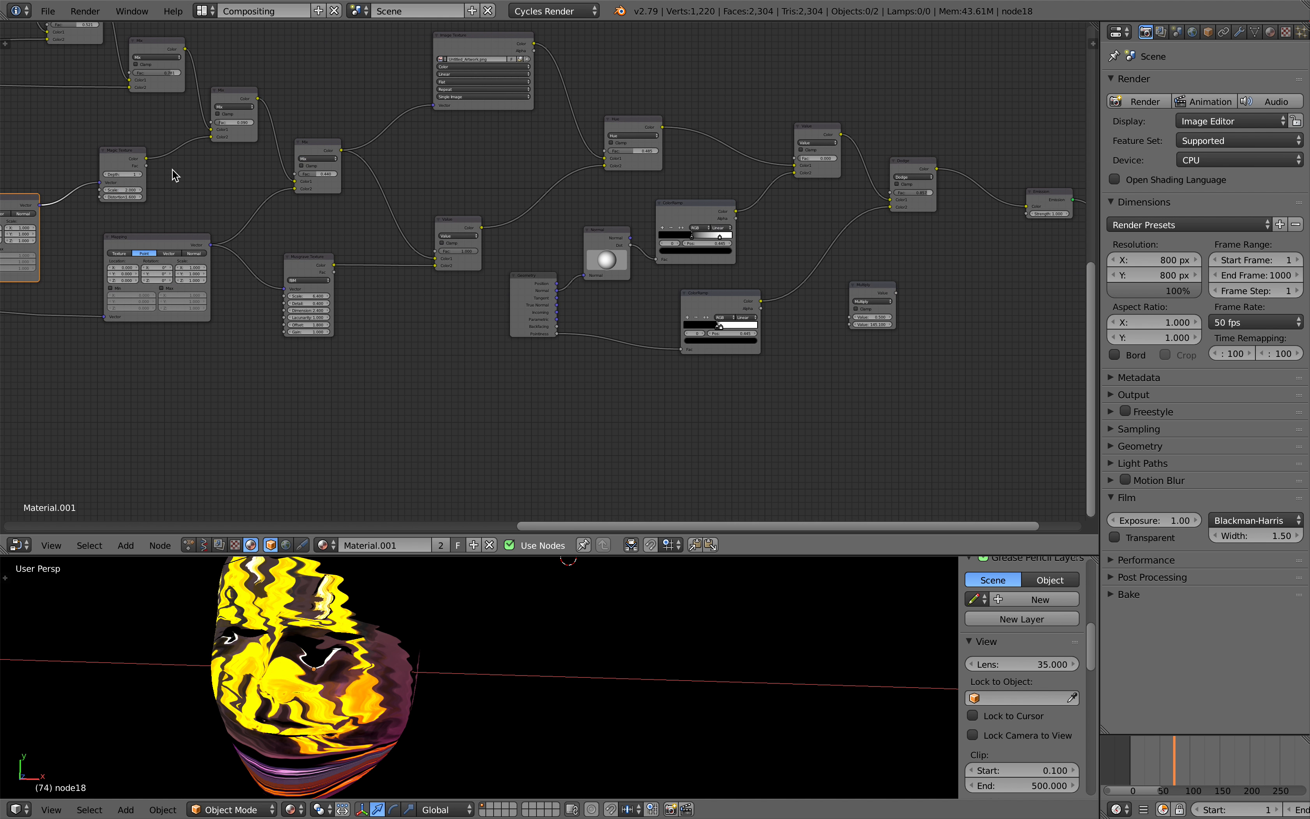
{"action": "scroll", "coordinate": [172, 168], "scroll_direction": "down", "scroll_amount": 2}
{"action": "middle_click_drag", "start_coordinate": [556, 211], "coordinate": [316, 246]}
{"action": "scroll", "coordinate": [383, 243], "scroll_direction": "up", "scroll_amount": 4}
{"action": "middle_click_drag", "start_coordinate": [340, 328], "coordinate": [509, 288]}
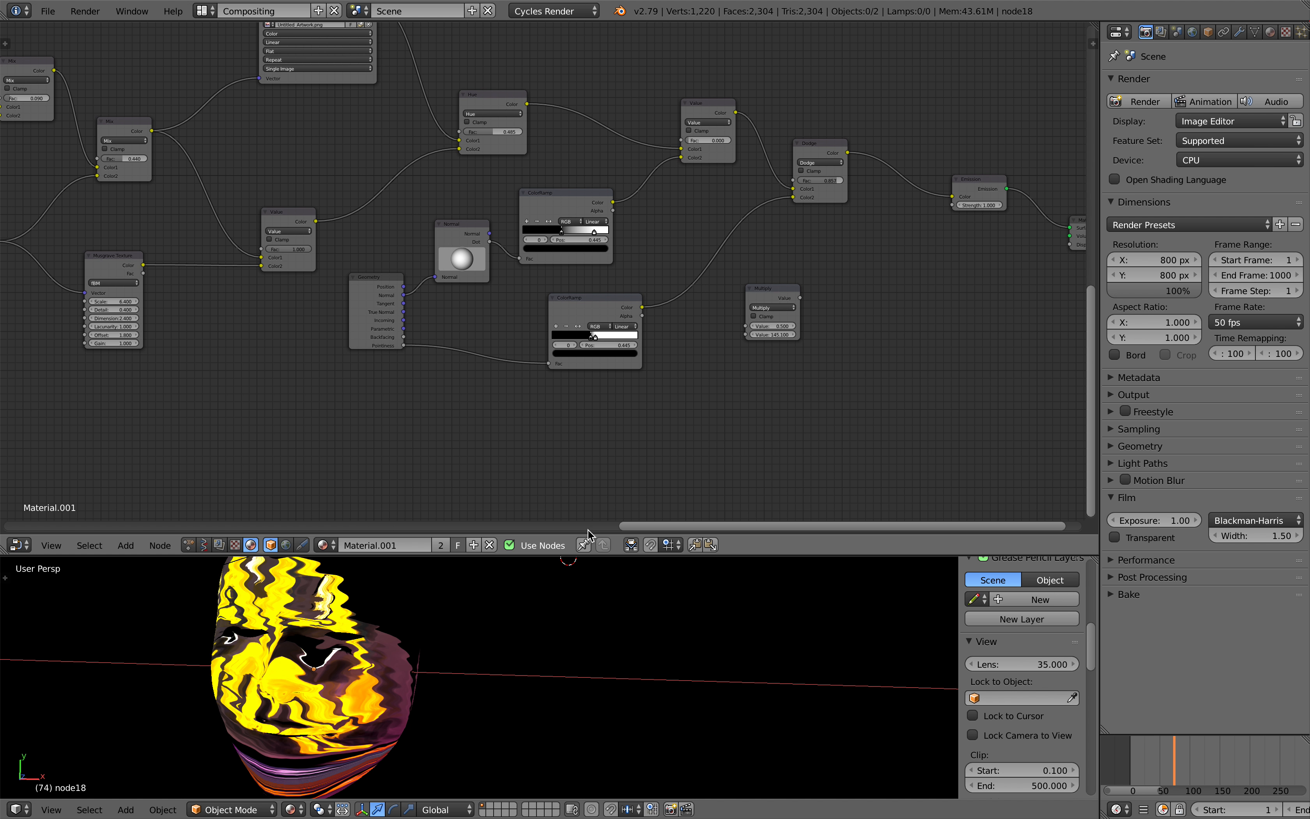
{"action": "left_click_drag", "start_coordinate": [598, 546], "coordinate": [601, 477]}
{"action": "middle_click_drag", "start_coordinate": [602, 488], "coordinate": [640, 534]}
{"action": "middle_click_drag", "start_coordinate": [673, 303], "coordinate": [538, 339]}
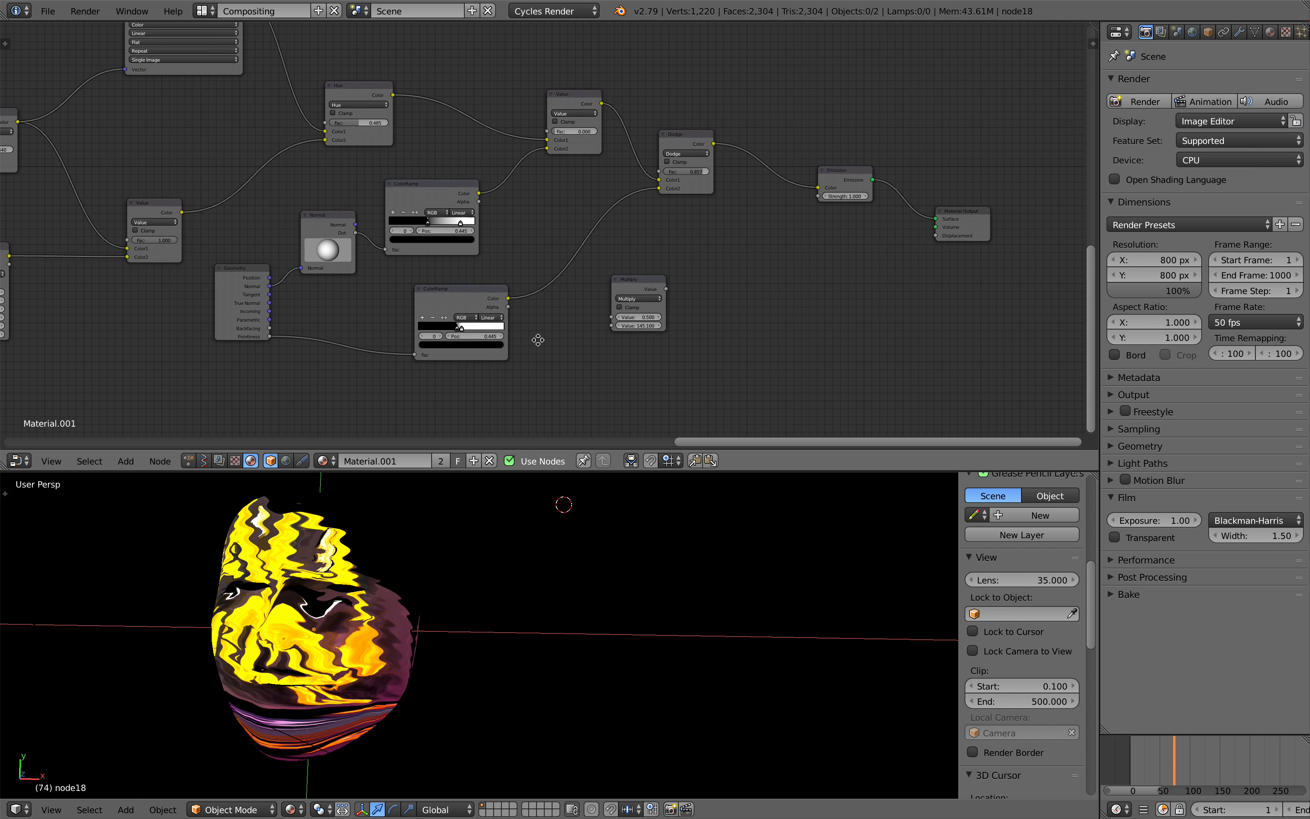
- Split the 3D view side by side and turn the new area into a UV/Image Editor showing Untitled_Artwork.png
{"action": "scroll", "coordinate": [616, 313], "scroll_direction": "up", "scroll_amount": 4}
{"action": "middle_click_drag", "start_coordinate": [616, 313], "coordinate": [425, 429]}
{"action": "scroll", "coordinate": [600, 354], "scroll_direction": "up", "scroll_amount": 1}
{"action": "middle_click_drag", "start_coordinate": [600, 354], "coordinate": [516, 354]}
{"action": "middle_click_drag", "start_coordinate": [338, 276], "coordinate": [862, 359]}
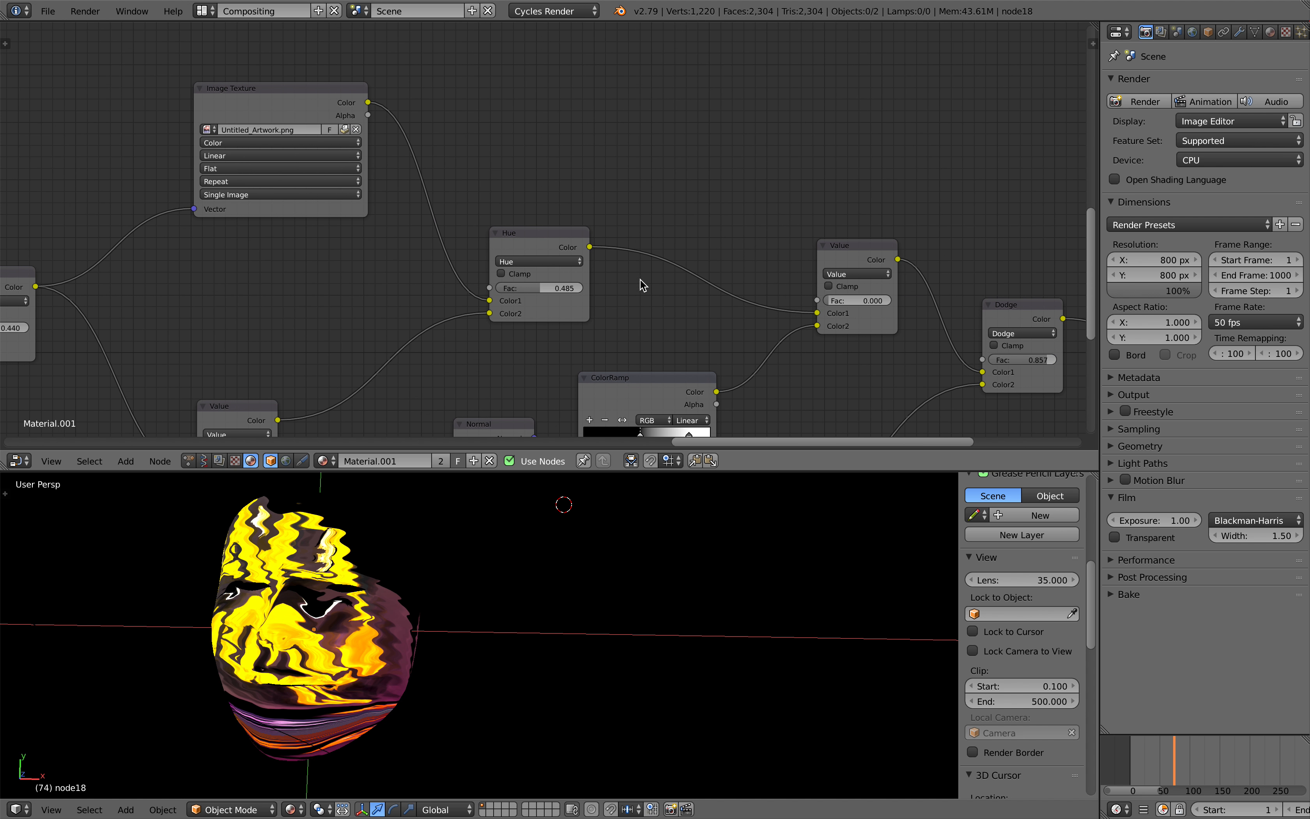
{"action": "middle_click_drag", "start_coordinate": [265, 173], "coordinate": [702, 288]}
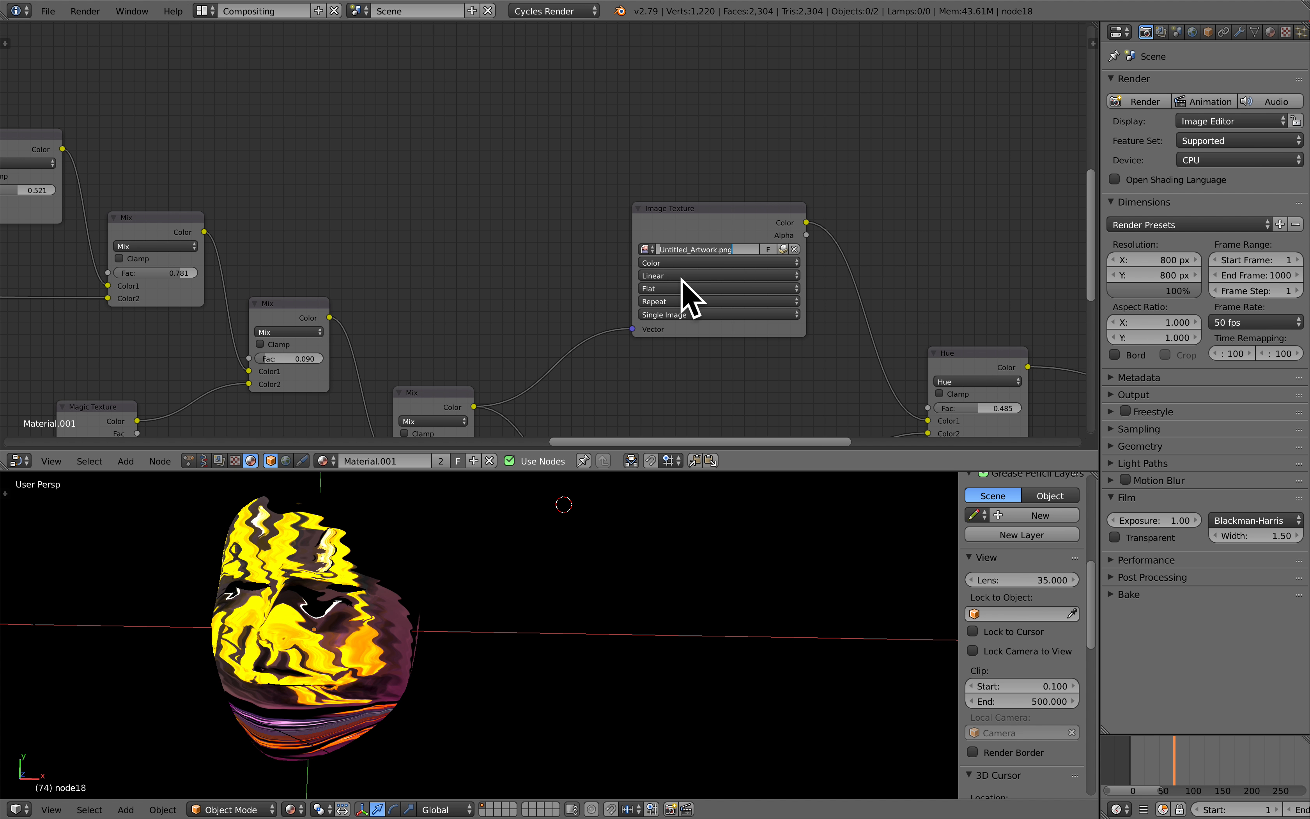
{"action": "left_click_drag", "start_coordinate": [1095, 475], "coordinate": [538, 511]}
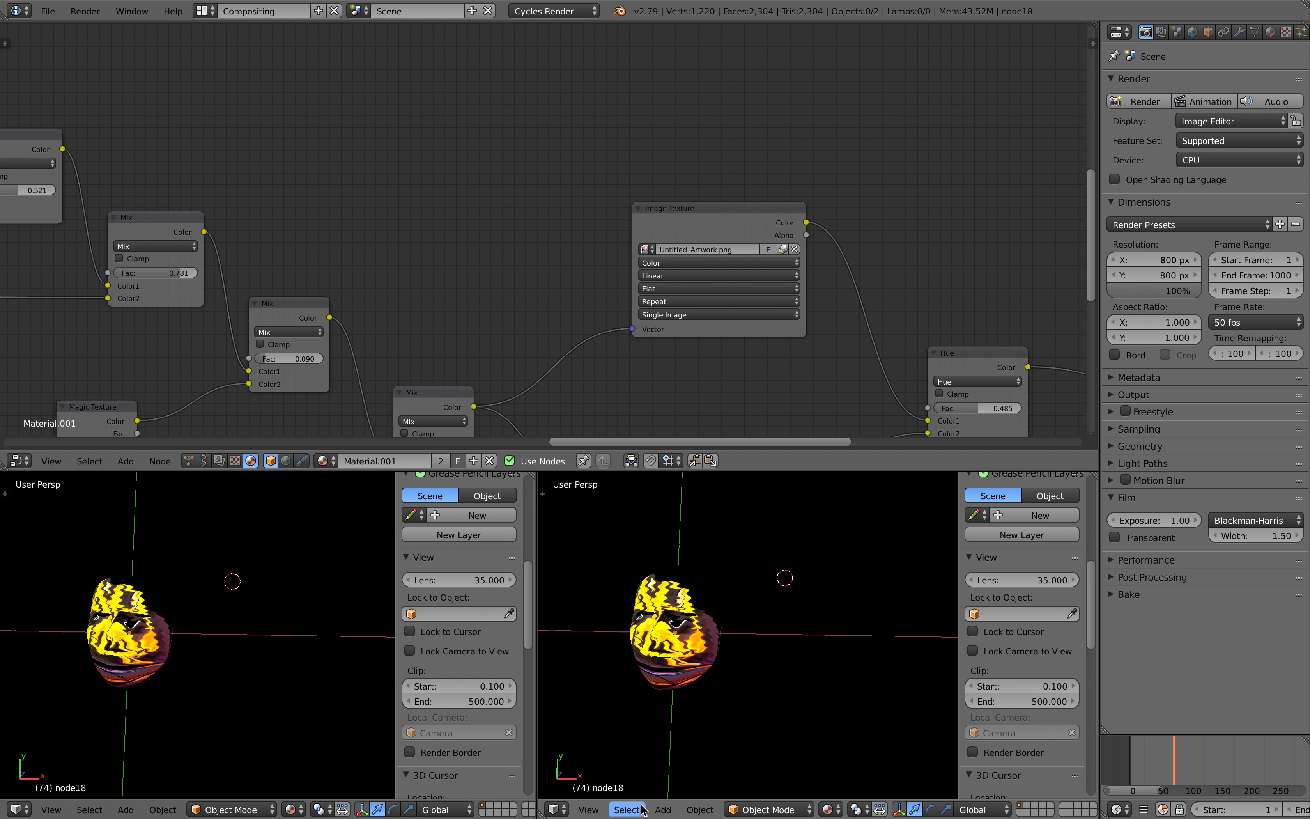
{"action": "left_click", "coordinate": [556, 809]}
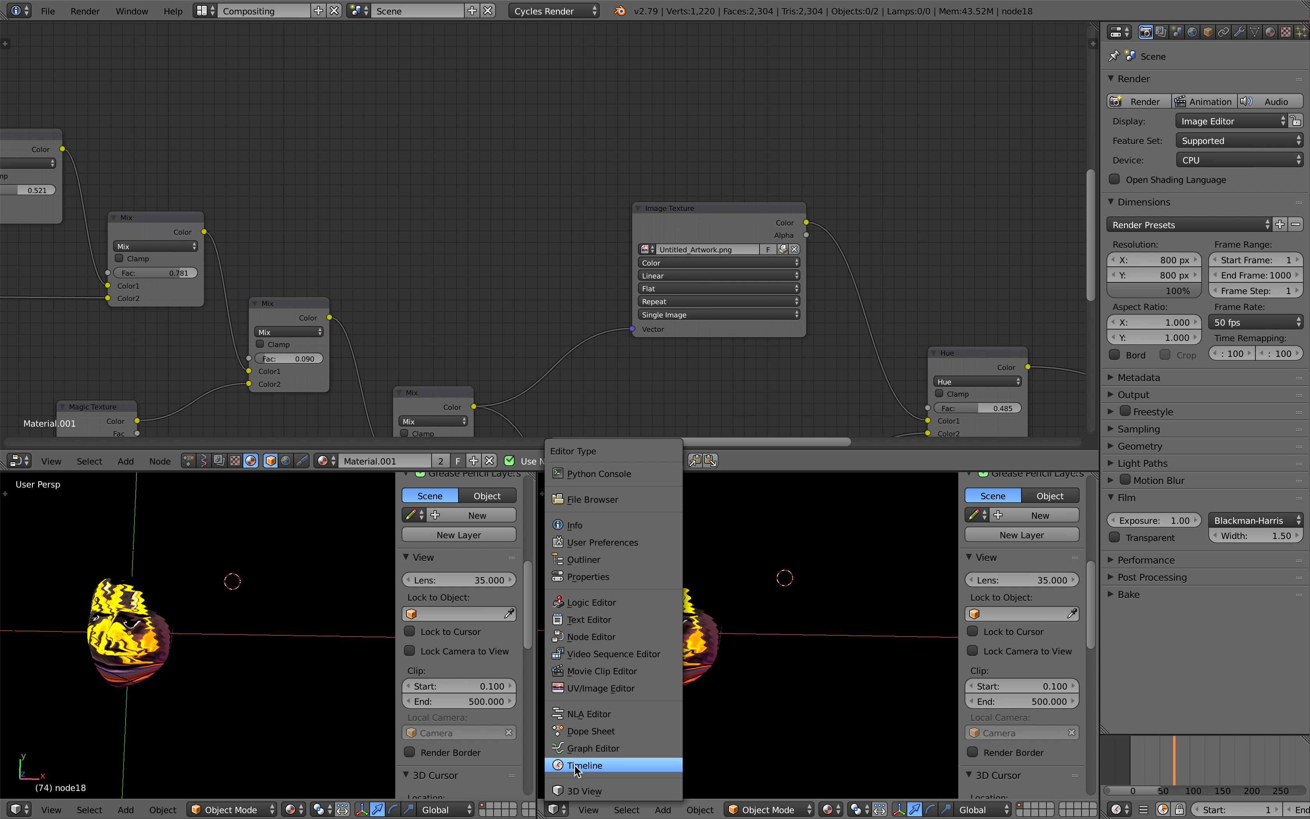
{"action": "left_click", "coordinate": [599, 688]}
{"action": "left_click", "coordinate": [659, 811]}
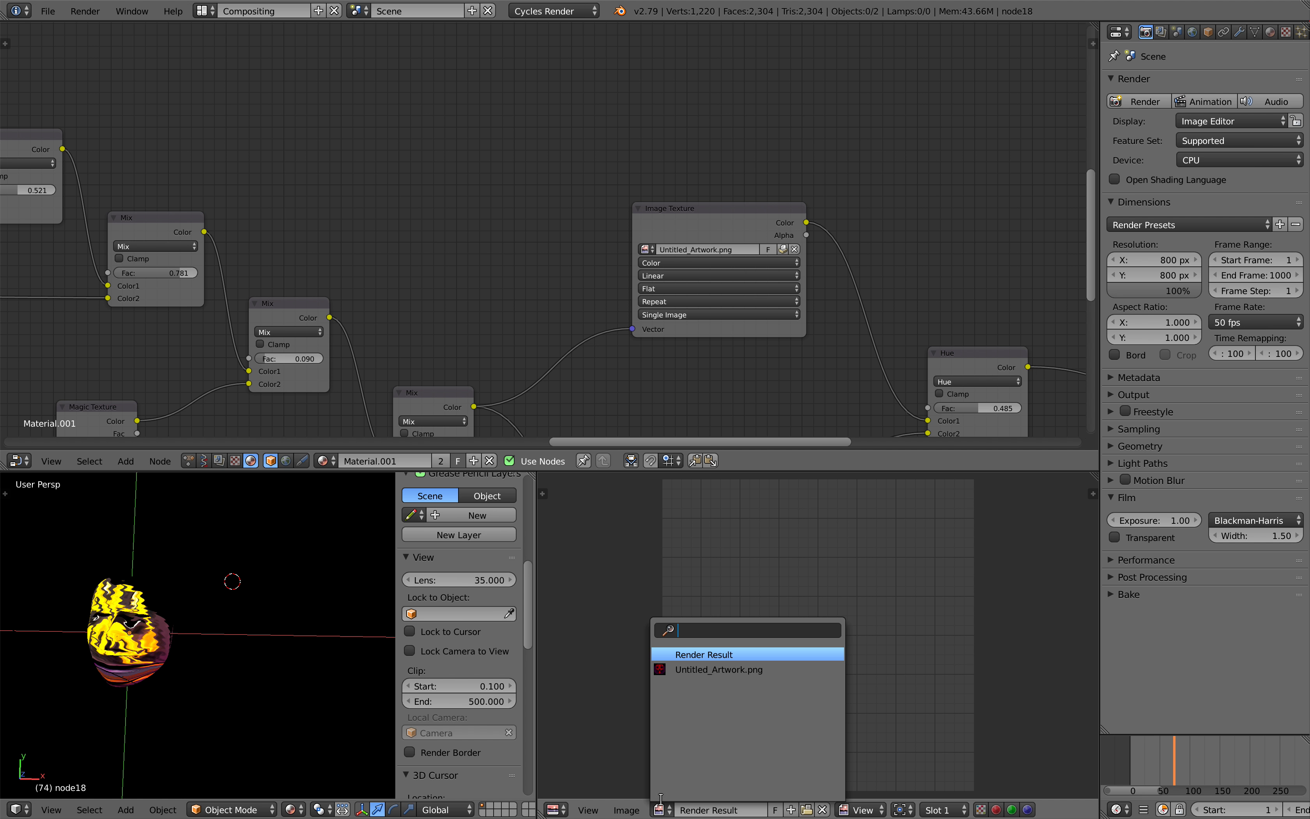
{"action": "left_click", "coordinate": [679, 672]}
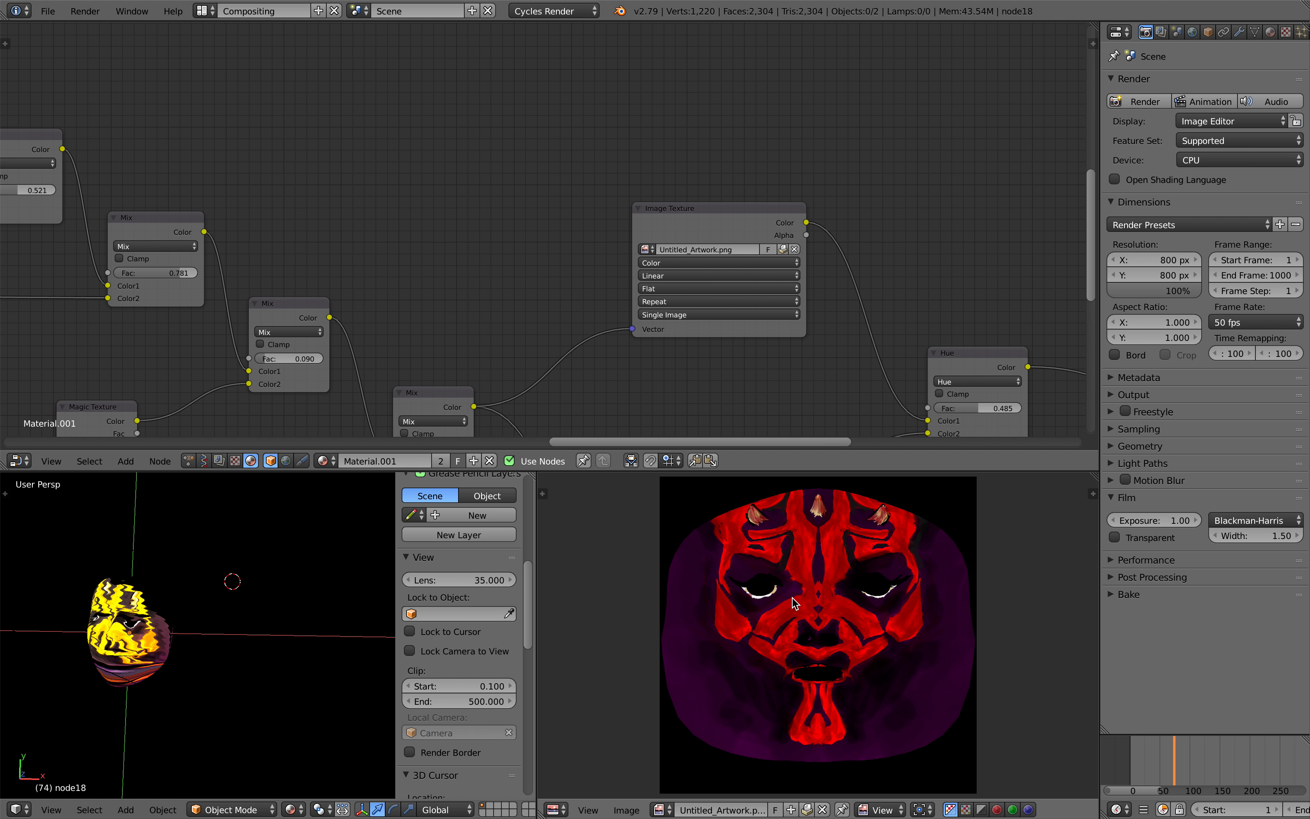
- Unlink the Image Texture's Vector input, connect its Color directly to the Emission node's Color, and view the mask from the front
{"action": "scroll", "coordinate": [798, 389], "scroll_direction": "down", "scroll_amount": 3}
{"action": "middle_click_drag", "start_coordinate": [808, 337], "coordinate": [610, 224]}
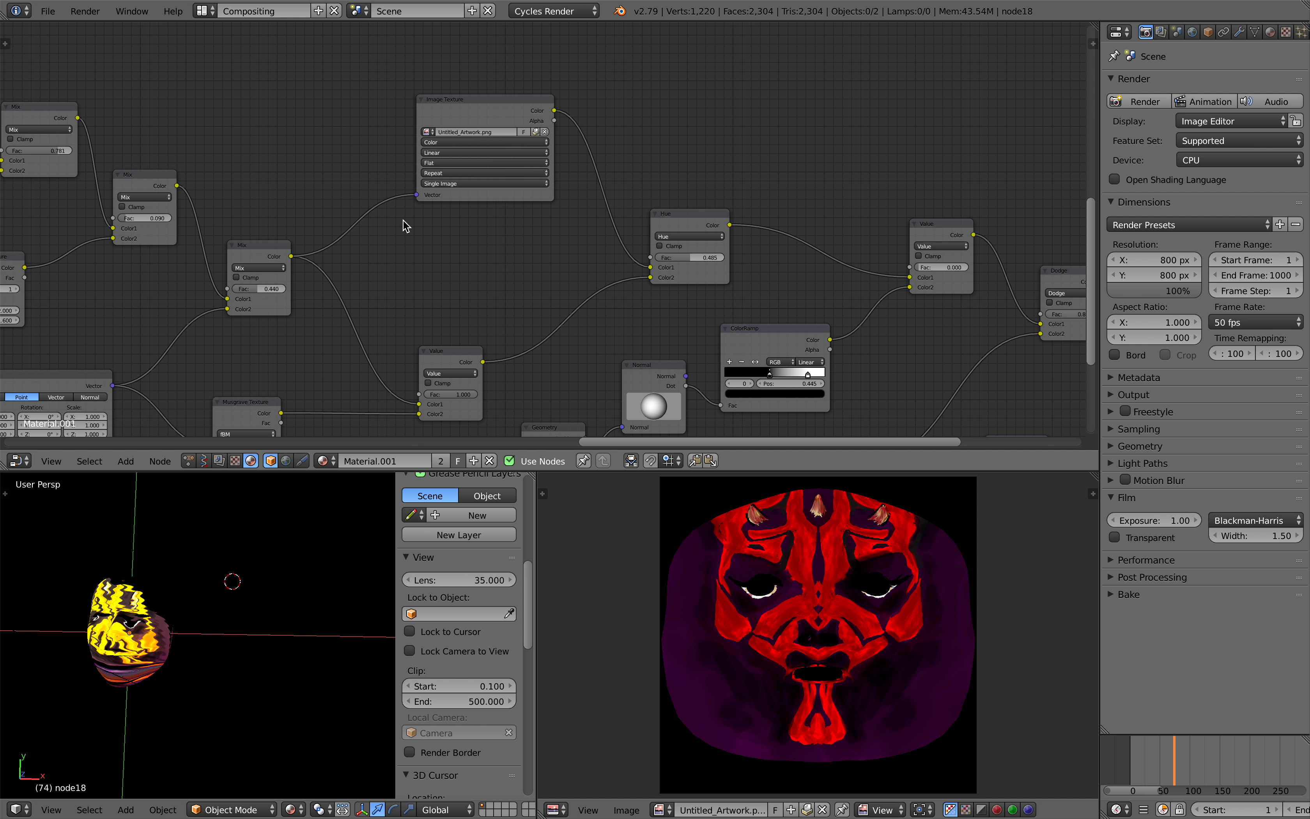
{"action": "middle_click_drag", "start_coordinate": [463, 253], "coordinate": [257, 190]}
{"action": "scroll", "coordinate": [330, 211], "scroll_direction": "down", "scroll_amount": 1}
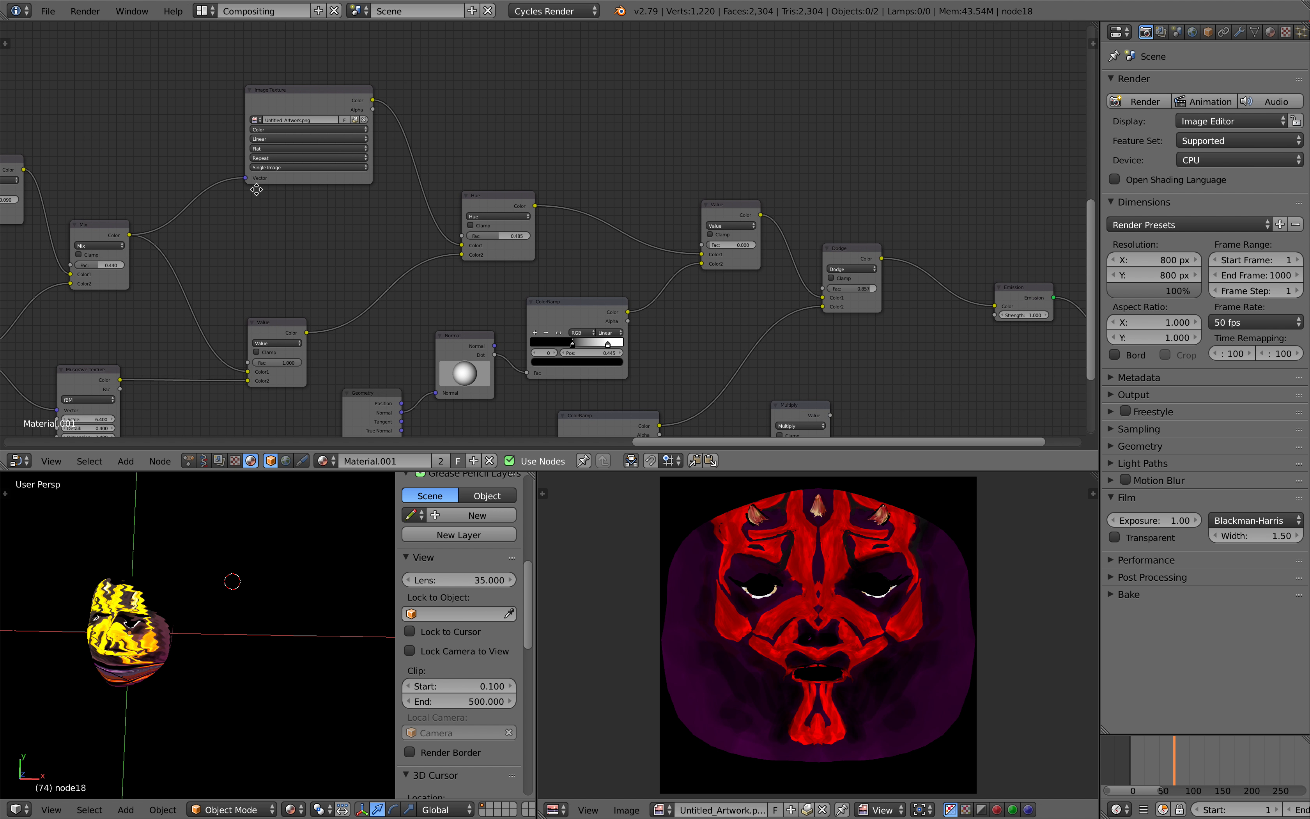
{"action": "left_click_drag", "start_coordinate": [372, 100], "coordinate": [982, 307]}
{"action": "middle_click_drag", "start_coordinate": [305, 418], "coordinate": [410, 381]}
{"action": "scroll", "coordinate": [233, 611], "scroll_direction": "up", "scroll_amount": 3}
{"action": "middle_click_drag", "start_coordinate": [232, 612], "coordinate": [325, 623]}
{"action": "scroll", "coordinate": [209, 607], "scroll_direction": "up", "scroll_amount": 1}
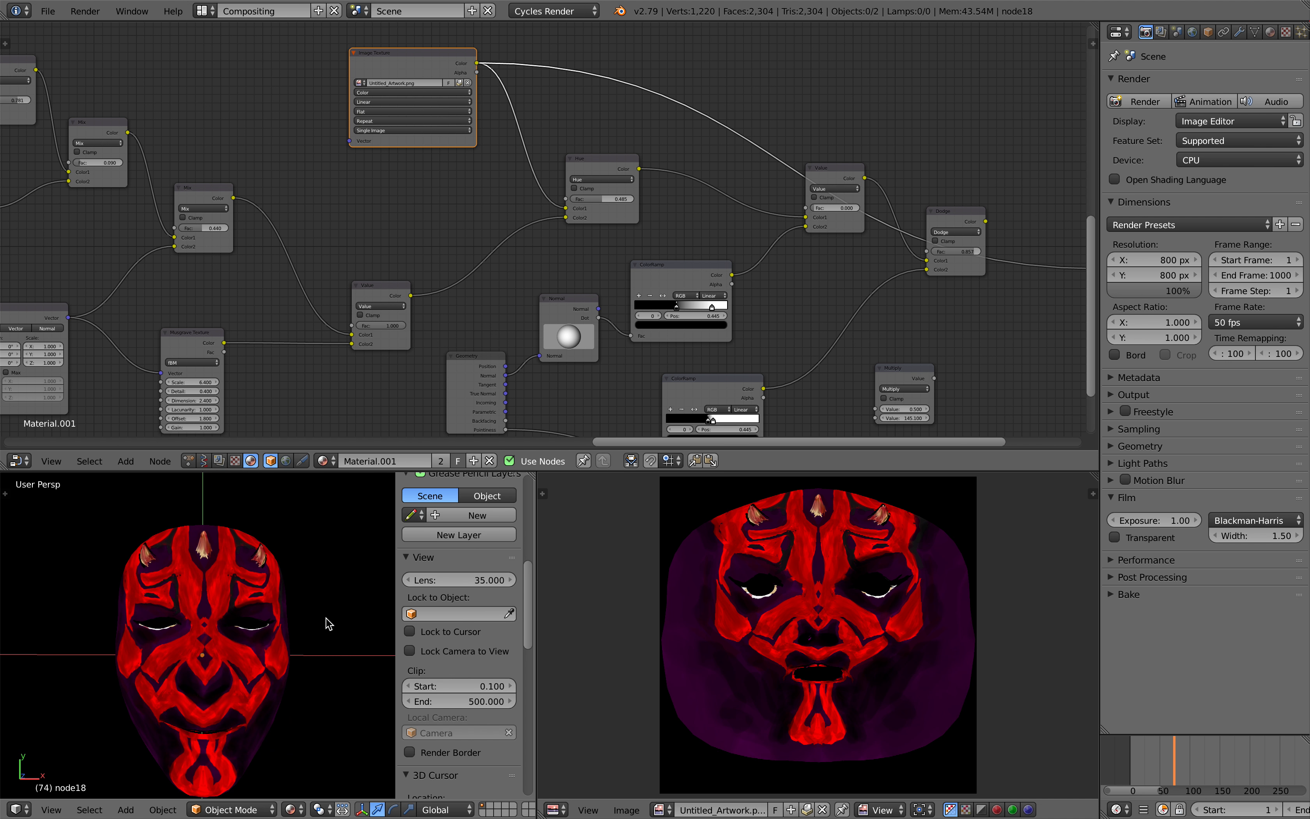
{"action": "scroll", "coordinate": [149, 598], "scroll_direction": "down", "scroll_amount": 3}
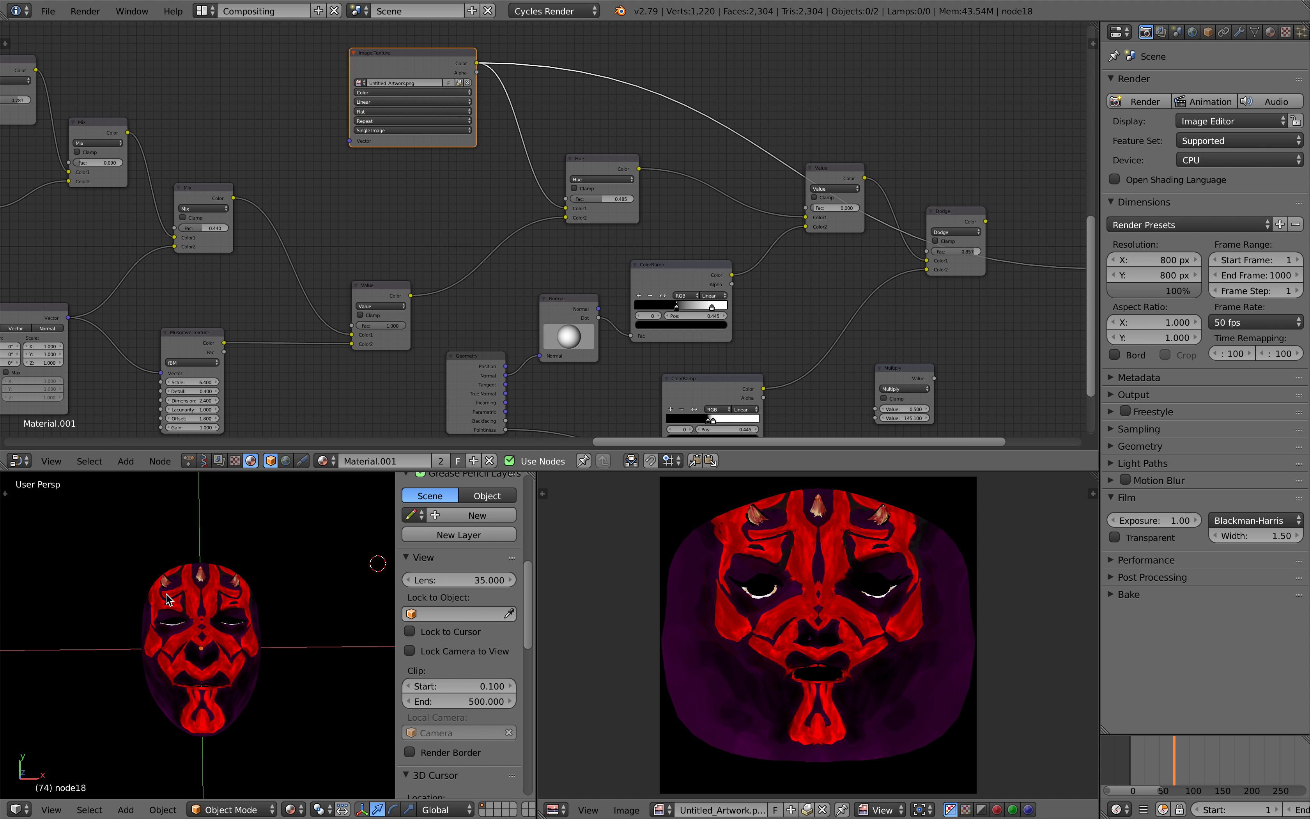
- Switch to the browser to view the Vimeo page "100 fragments (provisional version)" as a pattern reference, and return to Blender
{"action": "key", "text": "ctrl+Right"}
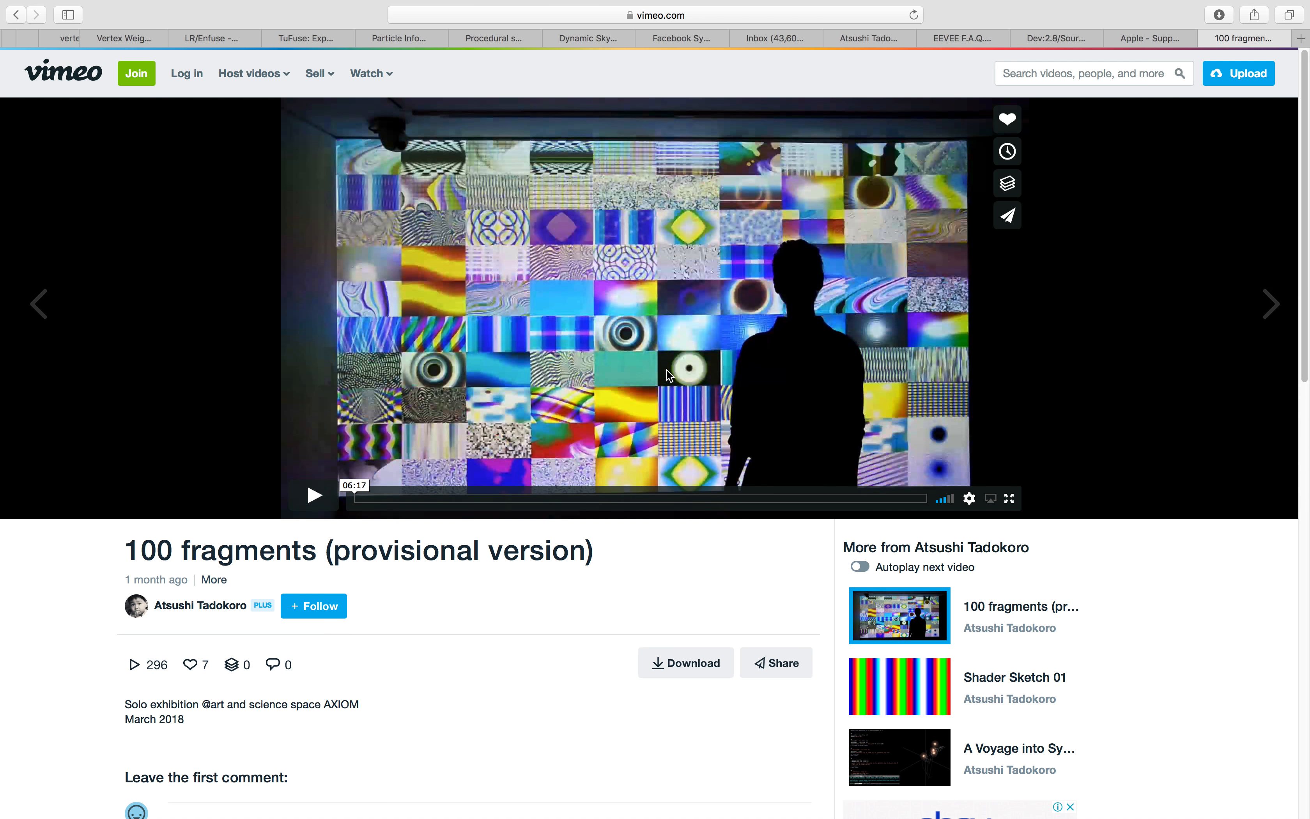
{"action": "key", "text": "ctrl+Left"}
{"action": "key", "text": "ctrl+Right"}
{"action": "key", "text": "ctrl+Left"}
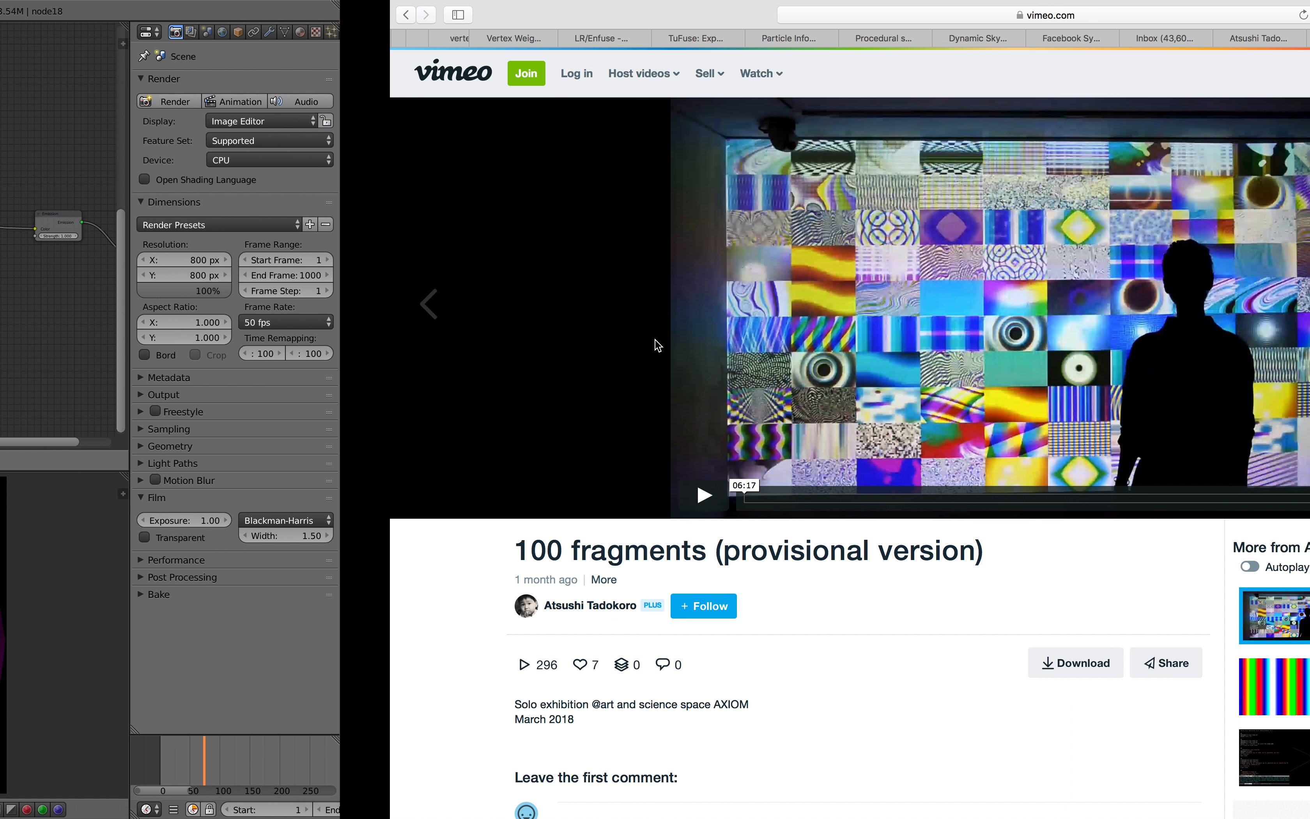
- Examine the coordinate-distorting nodes before the Image Texture, from the Hue Saturation Value group to the math rows and Mix chain
{"action": "middle_click_drag", "start_coordinate": [329, 541], "coordinate": [292, 580]}
{"action": "middle_click_drag", "start_coordinate": [405, 315], "coordinate": [598, 273]}
{"action": "scroll", "coordinate": [542, 270], "scroll_direction": "left", "scroll_amount": 10}
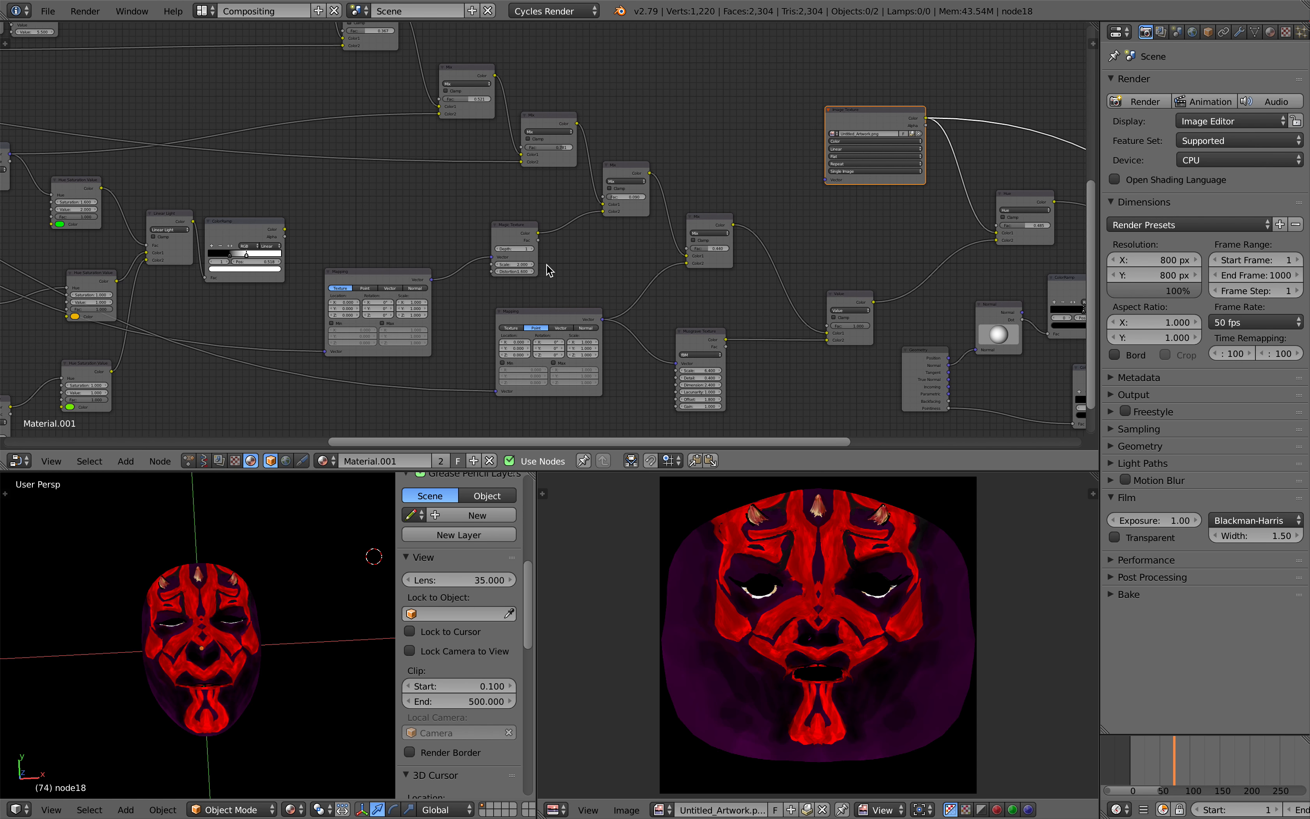
{"action": "middle_click_drag", "start_coordinate": [476, 283], "coordinate": [625, 292]}
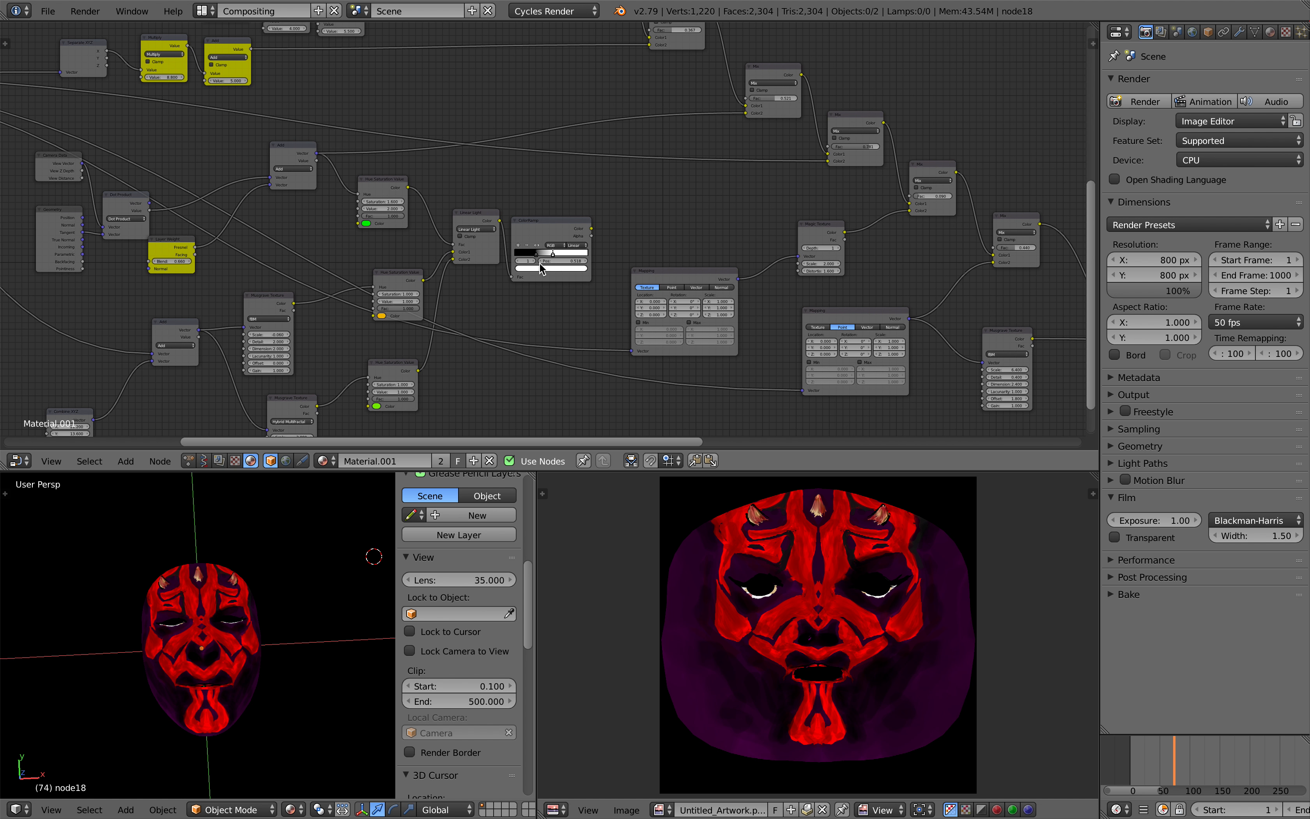
{"action": "scroll", "coordinate": [314, 332], "scroll_direction": "up", "scroll_amount": 3}
{"action": "middle_click_drag", "start_coordinate": [314, 332], "coordinate": [436, 427]}
{"action": "middle_click_drag", "start_coordinate": [265, 566], "coordinate": [271, 576]}
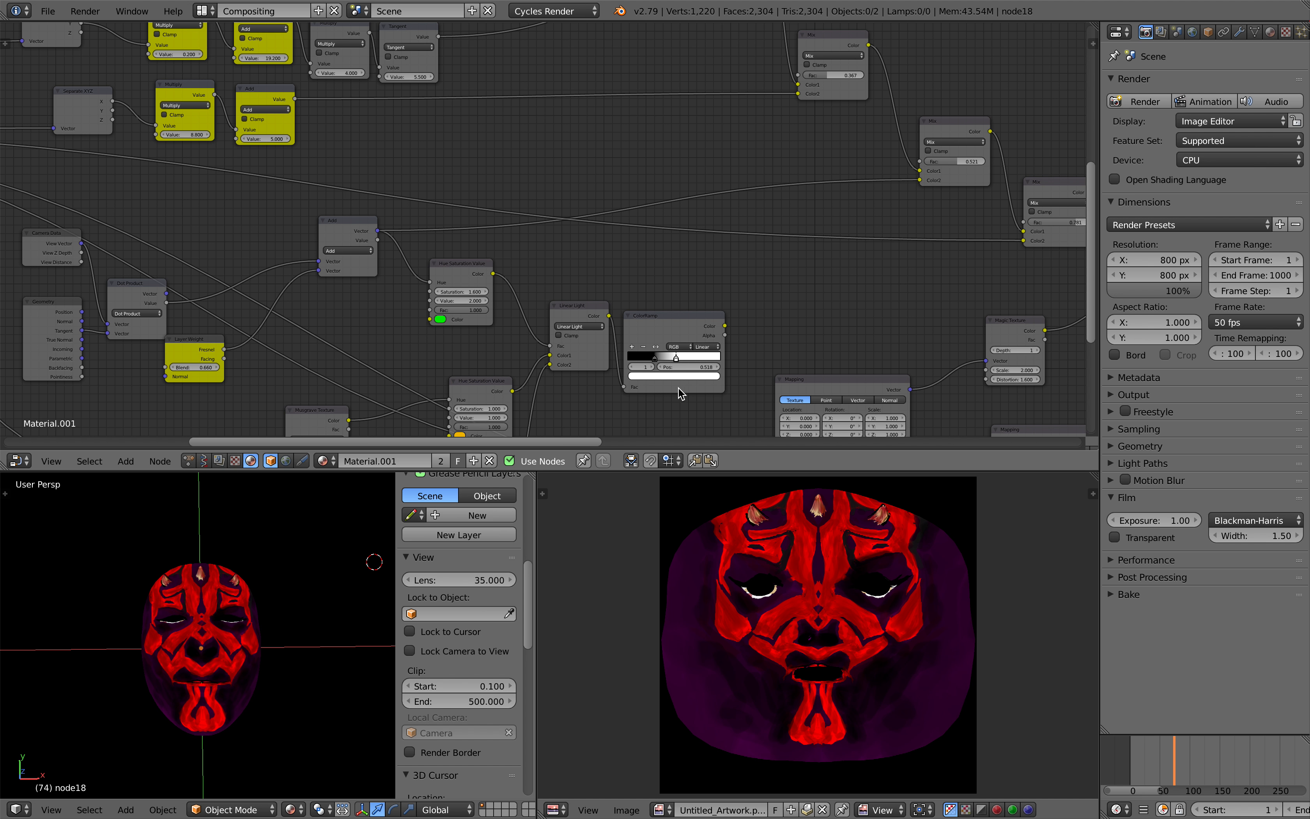
{"action": "scroll", "coordinate": [631, 295], "scroll_direction": "down", "scroll_amount": 2}
{"action": "scroll", "coordinate": [589, 325], "scroll_direction": "down", "scroll_amount": 2}
{"action": "middle_click_drag", "start_coordinate": [609, 324], "coordinate": [567, 319]}
{"action": "middle_click_drag", "start_coordinate": [698, 277], "coordinate": [668, 301]}
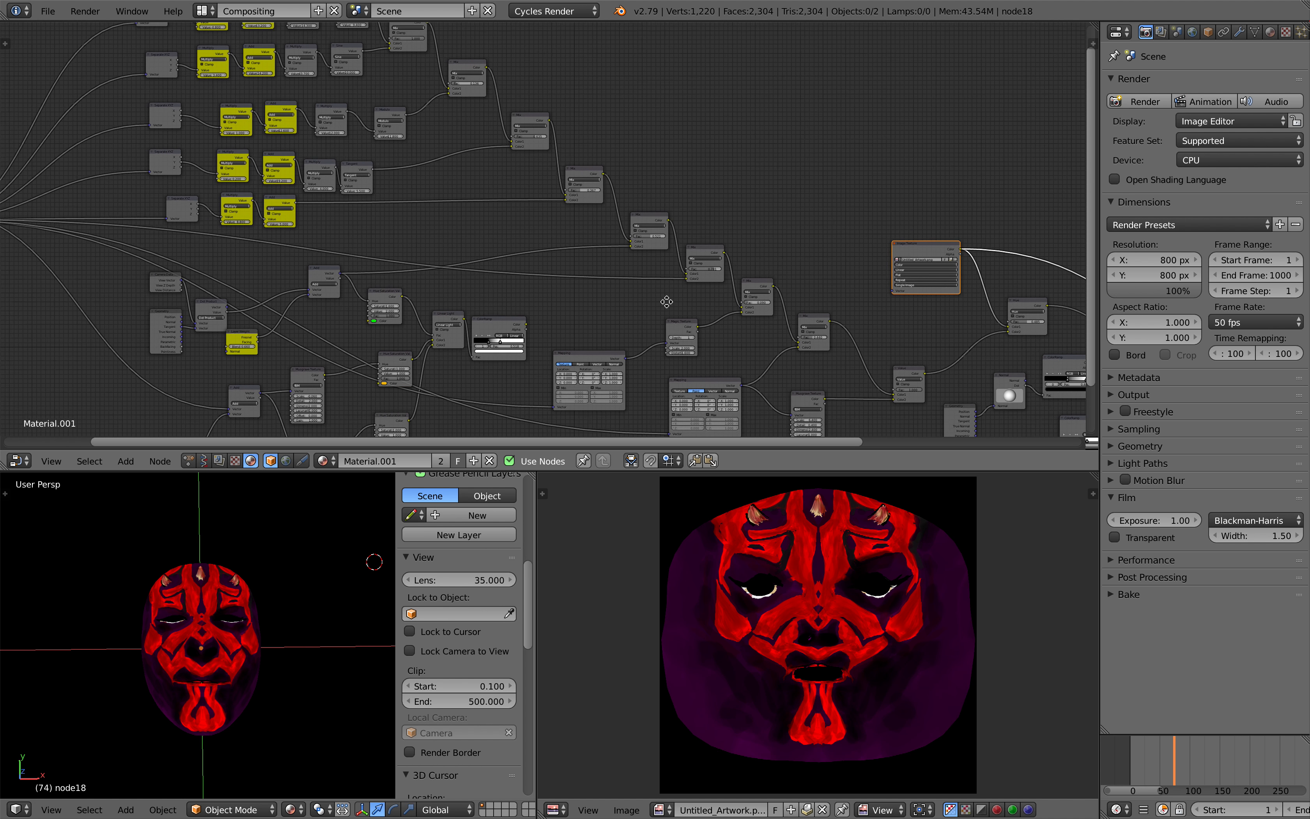
{"action": "middle_click_drag", "start_coordinate": [562, 270], "coordinate": [652, 360]}
{"action": "scroll", "coordinate": [648, 341], "scroll_direction": "up", "scroll_amount": 6}
{"action": "mouse_move", "coordinate": [643, 280]}
{"action": "middle_mouse_down"}
{"action": "mouse_move", "coordinate": [726, 298]}
{"action": "mouse_move", "coordinate": [738, 322]}
{"action": "mouse_move", "coordinate": [619, 276]}
{"action": "middle_mouse_up"}
{"action": "scroll", "coordinate": [716, 315], "scroll_direction": "down", "scroll_amount": 3}
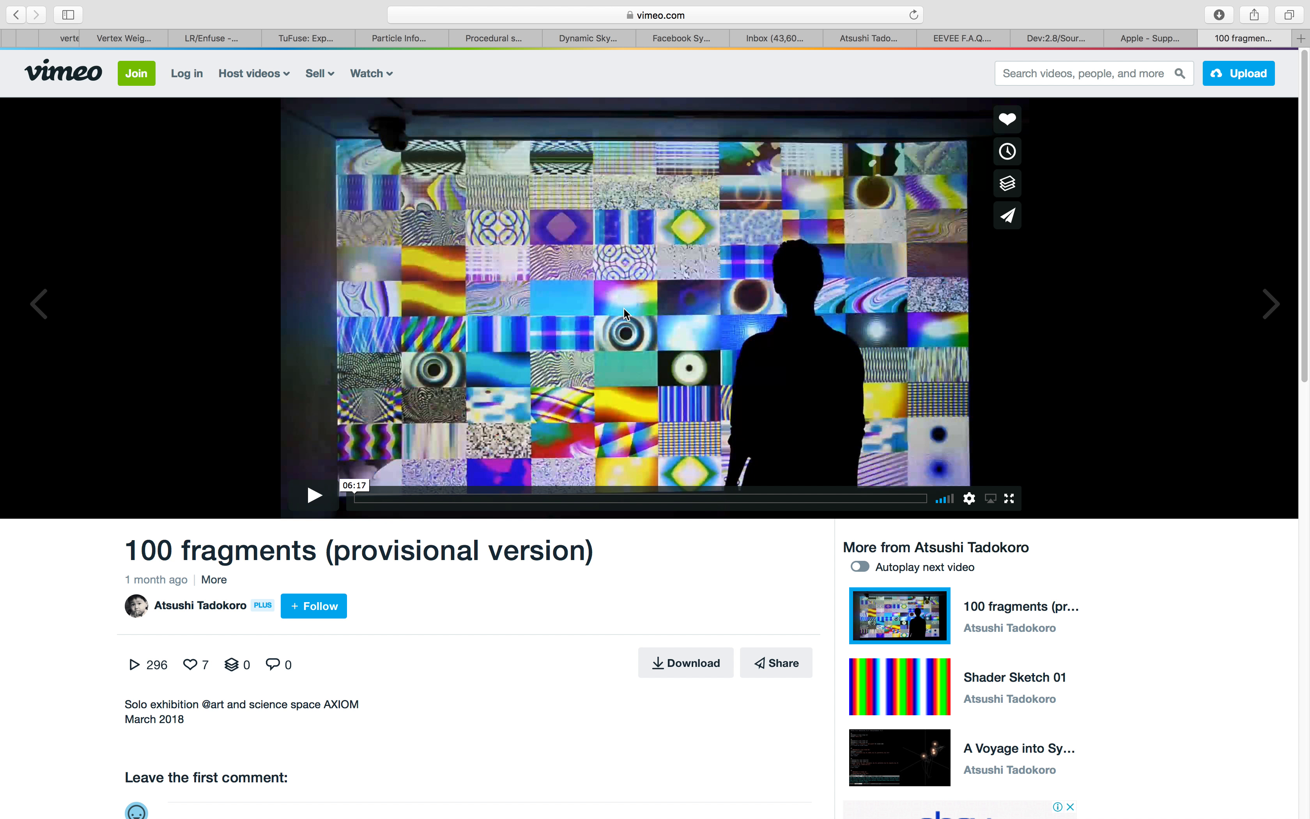
- Look through the related videos on the "100 fragments" Vimeo page, and return to Blender's mask view
{"action": "scroll", "coordinate": [941, 512], "scroll_direction": "down", "scroll_amount": 15}
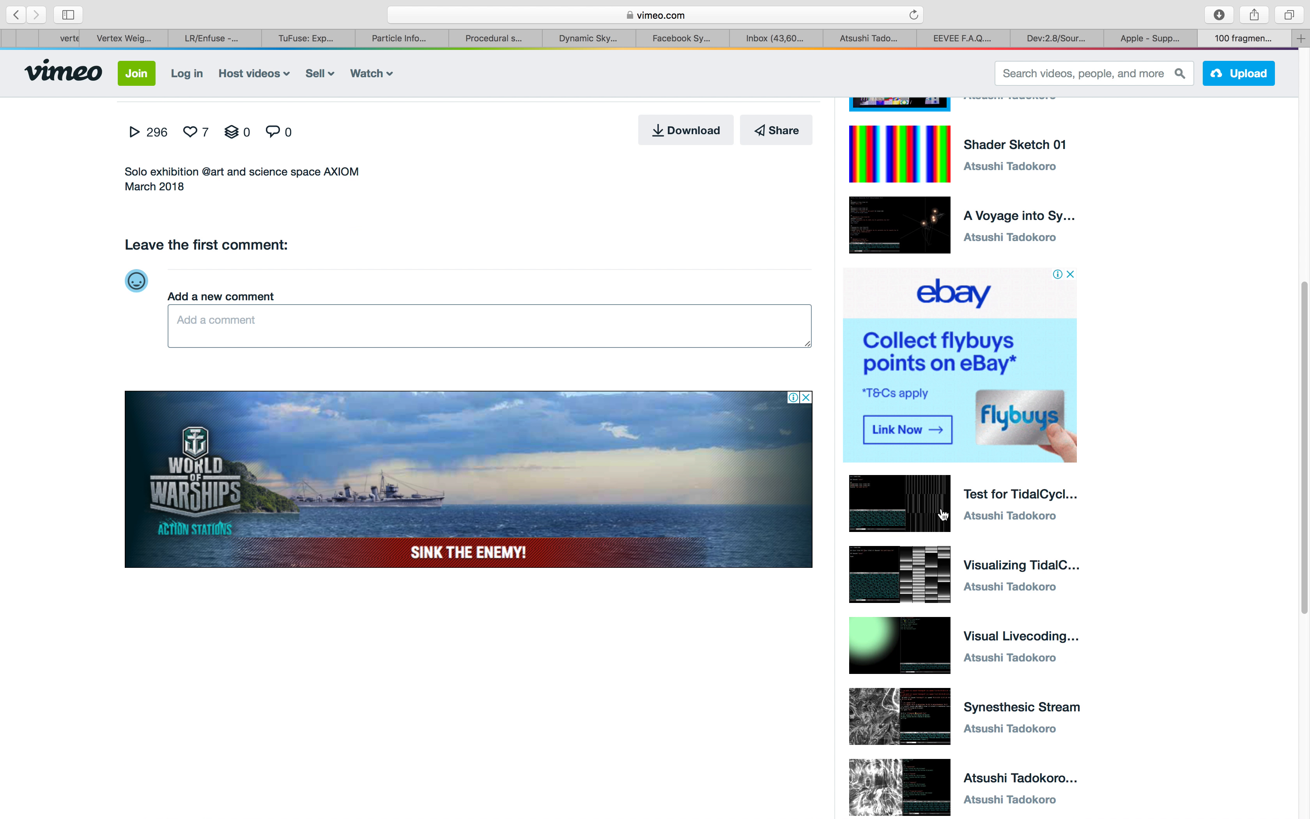
{"action": "scroll", "coordinate": [941, 512], "scroll_direction": "up", "scroll_amount": 6}
{"action": "key", "text": "ctrl+Left"}
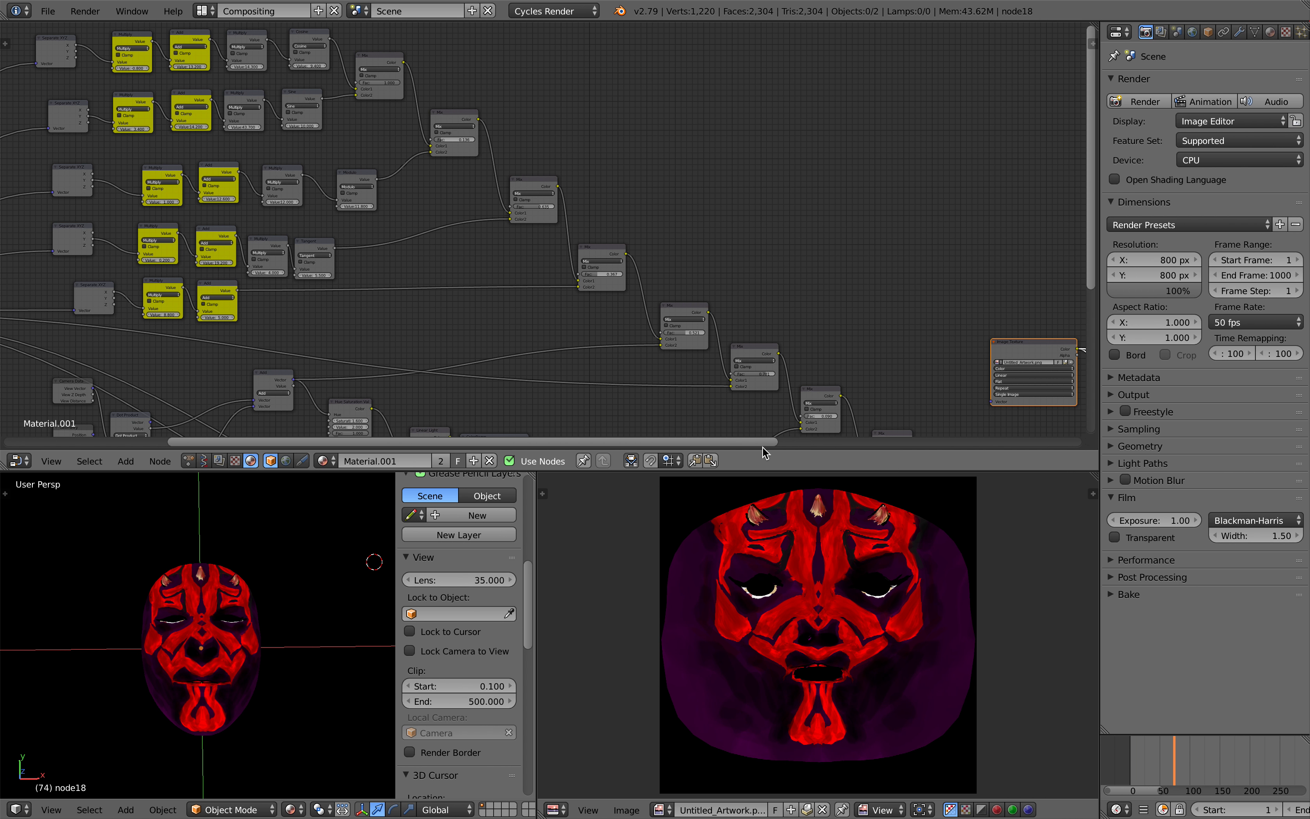
{"action": "middle_click_drag", "start_coordinate": [295, 586], "coordinate": [283, 586]}
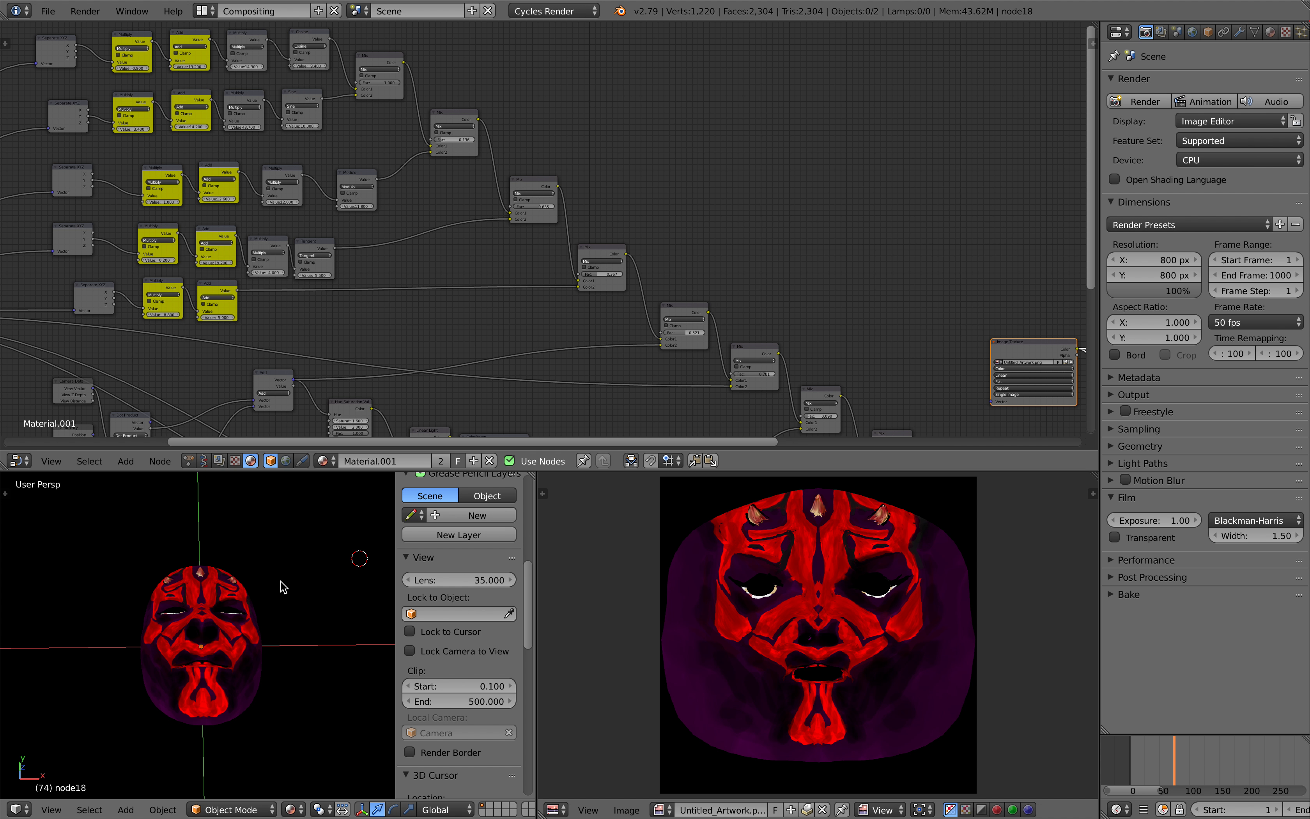